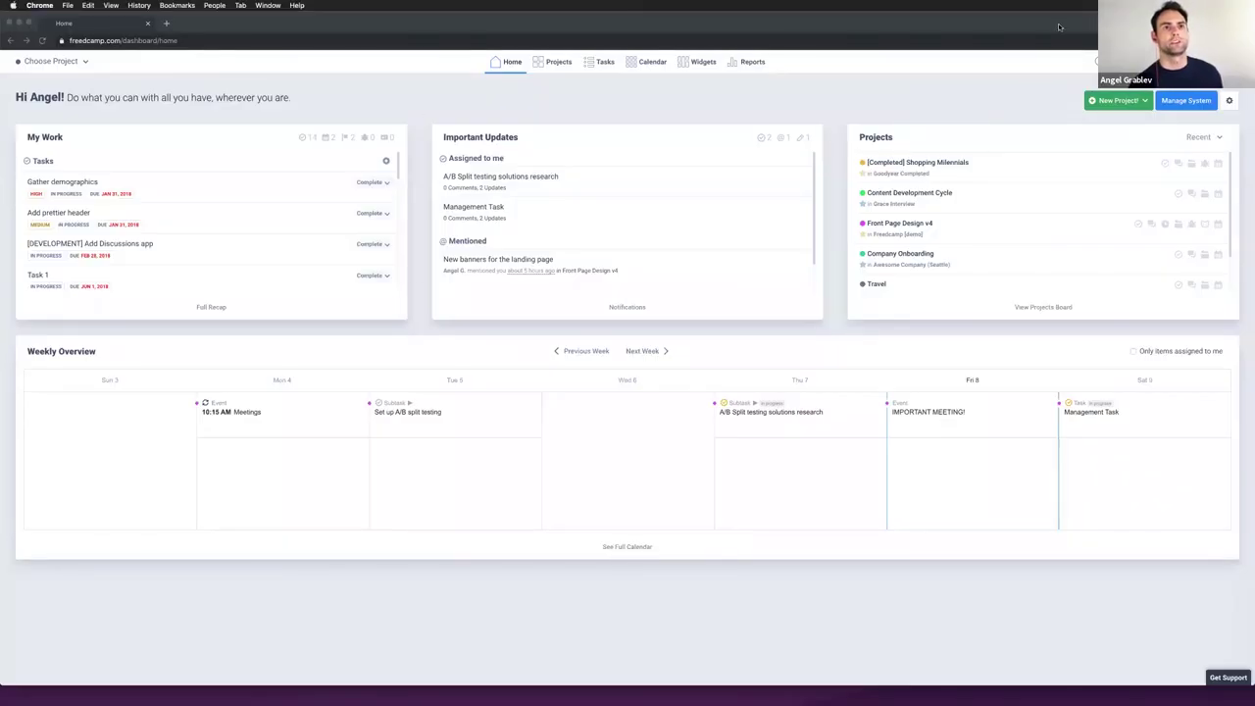
Step: Open Manage System and scroll through the Grace Interview group's Content Development Cycle apps
{"action": "left_click", "coordinate": [1182, 104]}
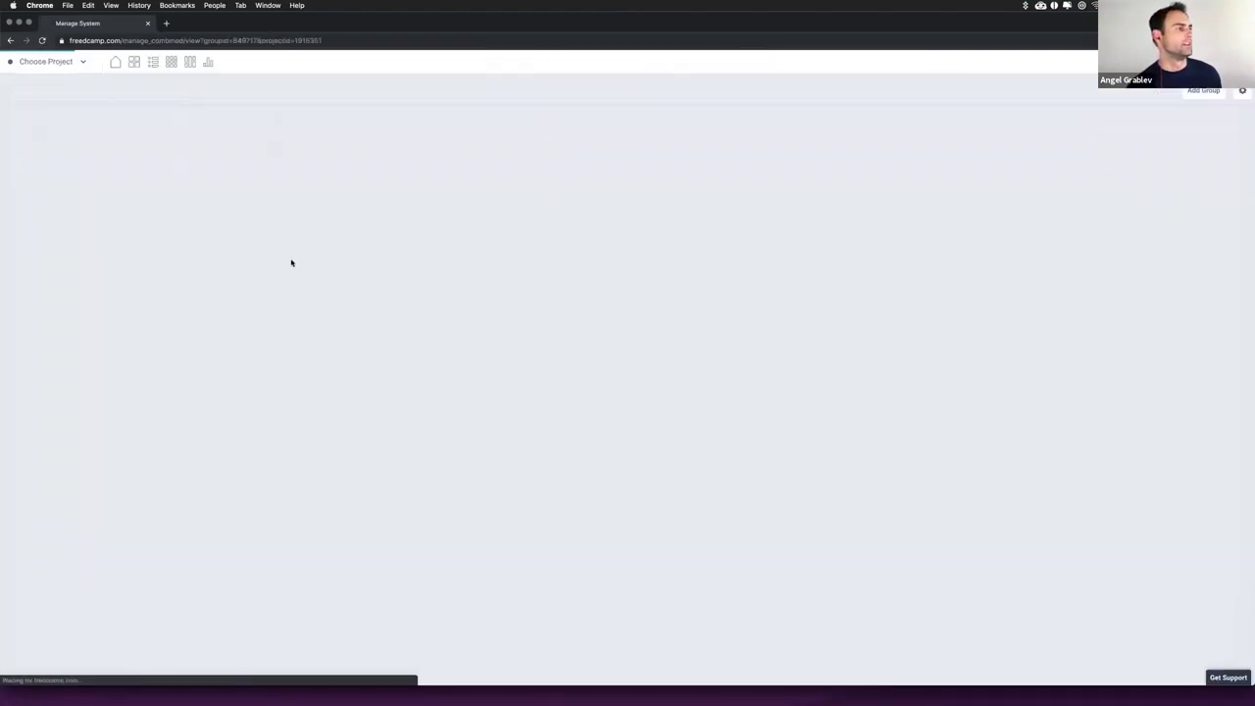
{"action": "scroll", "coordinate": [39, 216], "scroll_direction": "down", "scroll_amount": 6}
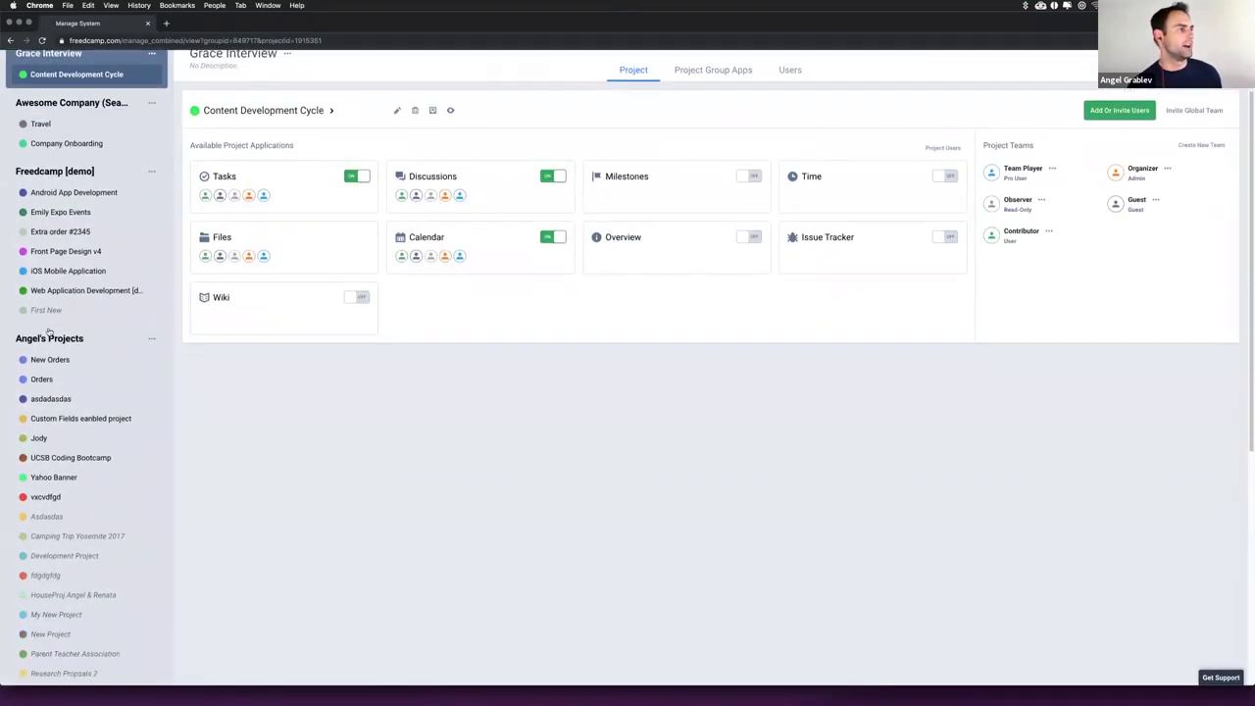
{"action": "scroll", "coordinate": [189, 152], "scroll_direction": "up", "scroll_amount": 8}
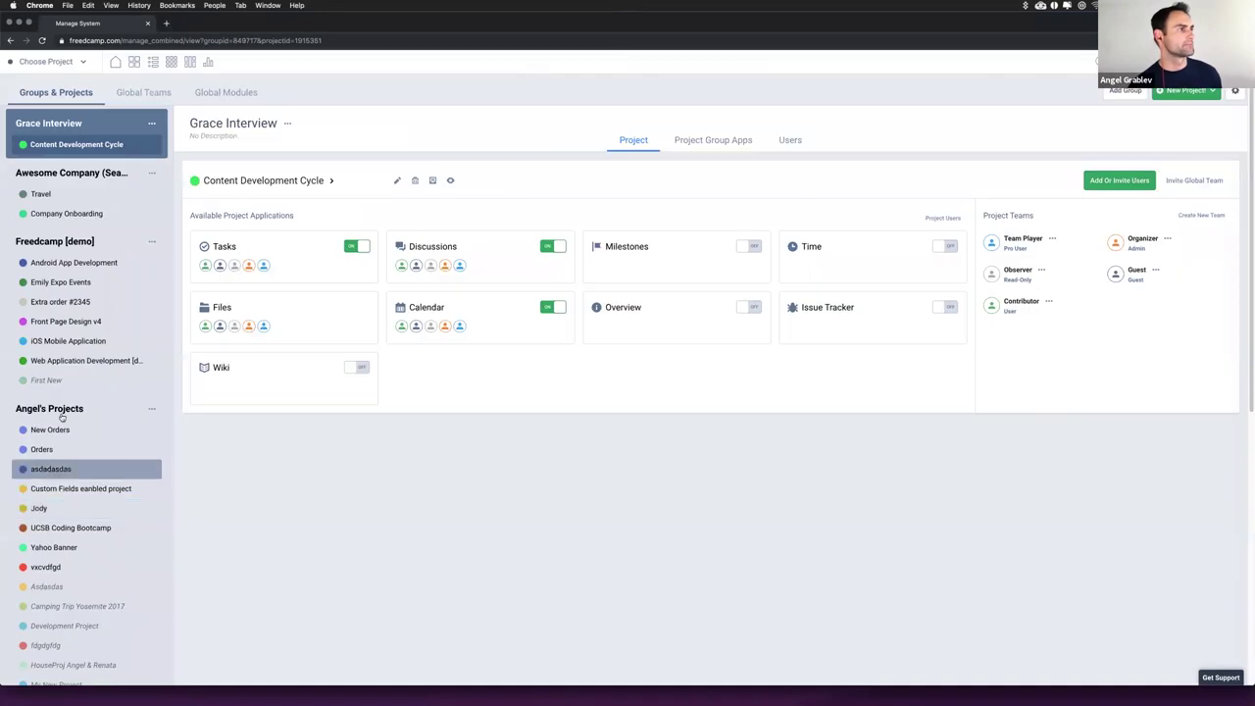
Step: Create the project 'Design New Freedcamp Website' from scratch in a new 'Engineering' group
{"action": "left_click", "coordinate": [1174, 94]}
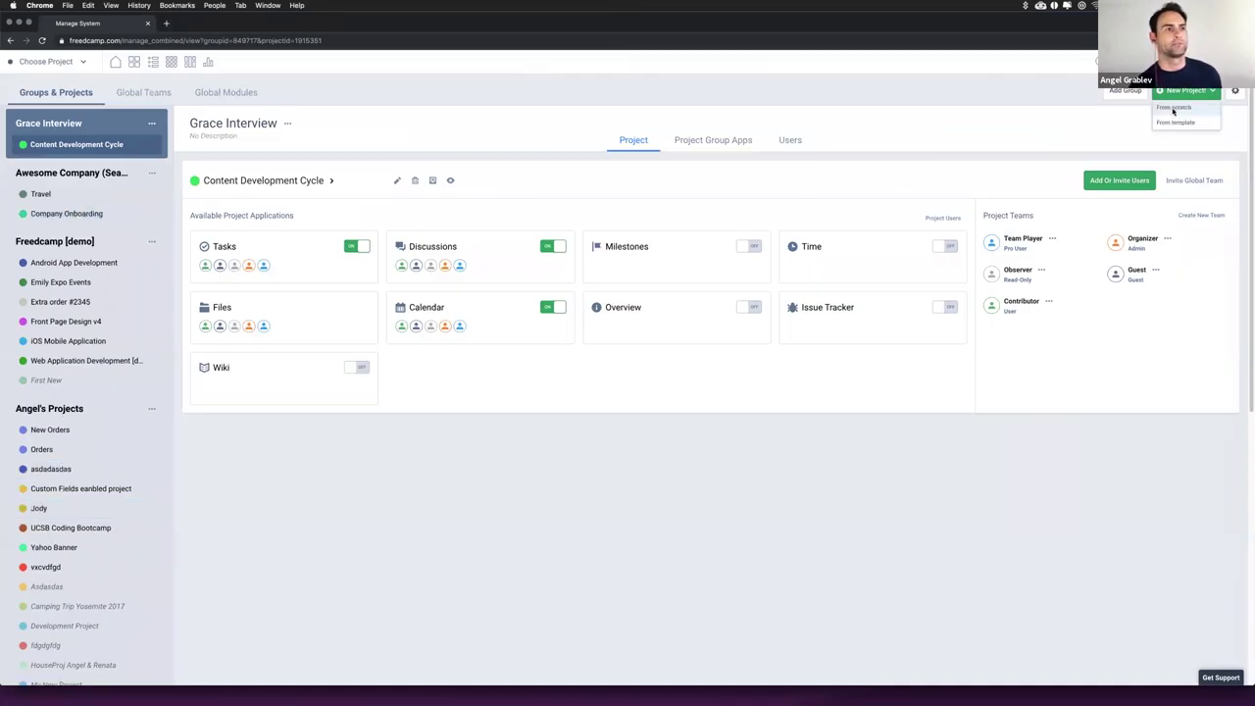
{"action": "left_click", "coordinate": [1173, 110]}
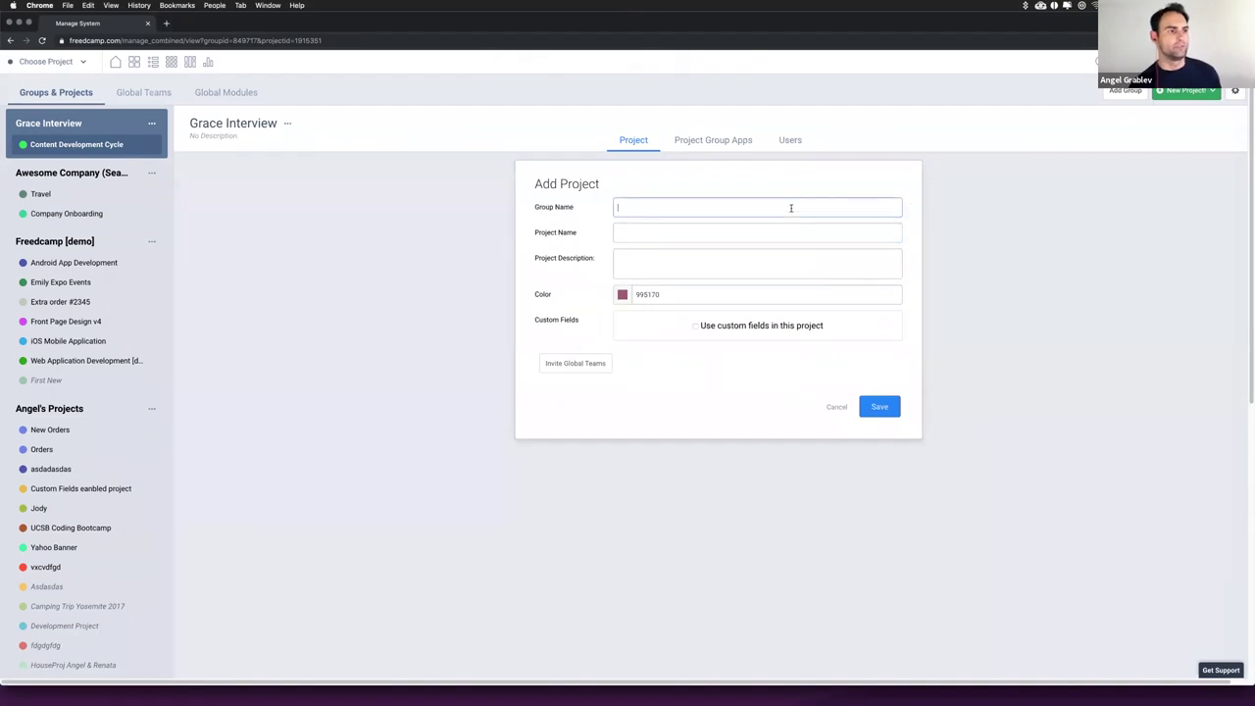
{"action": "type", "text": "Engineering"}
{"action": "key", "text": "Tab"}
{"action": "type", "text": "Design New Freedcamp Webs"}
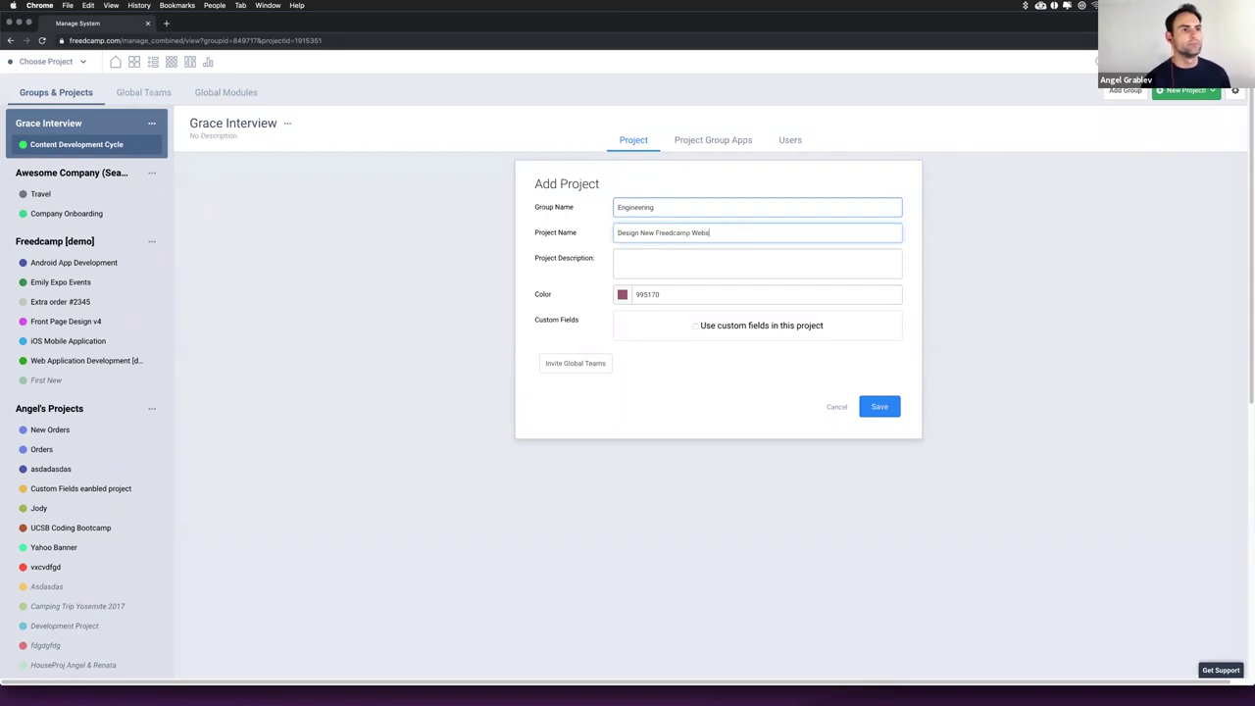
{"action": "type", "text": "ite"}
{"action": "key", "text": "Tab"}
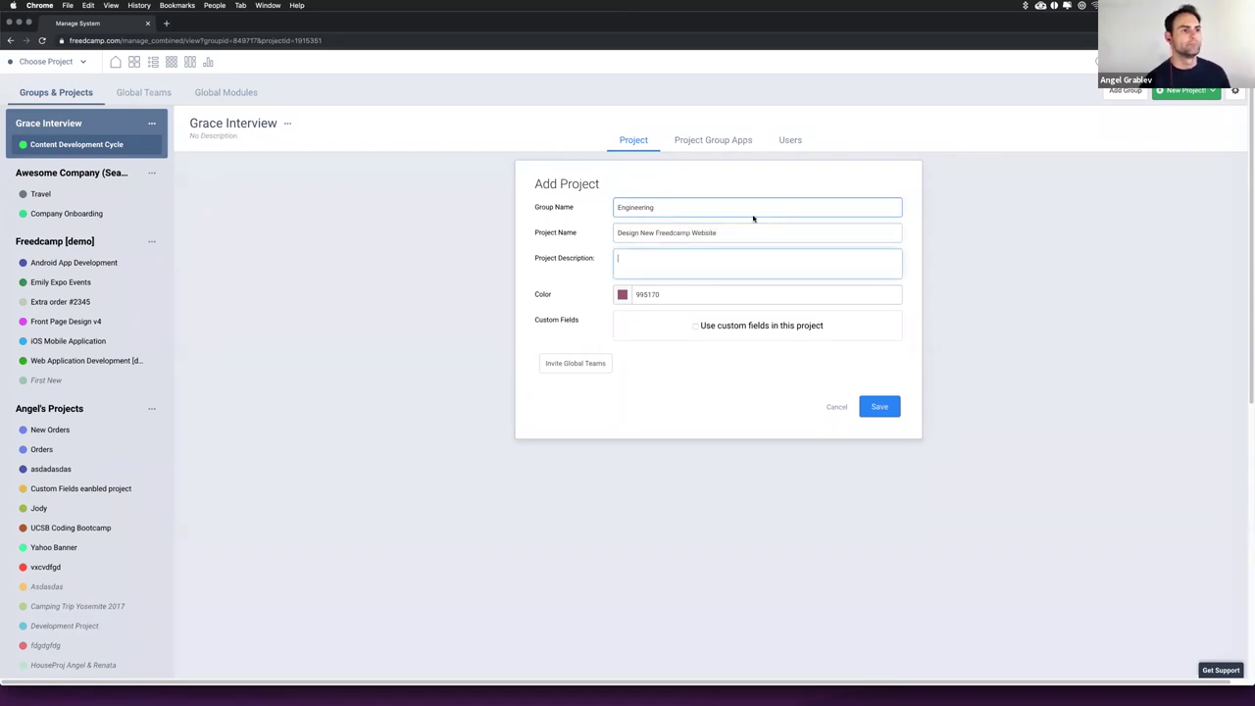
{"action": "left_click", "coordinate": [881, 408]}
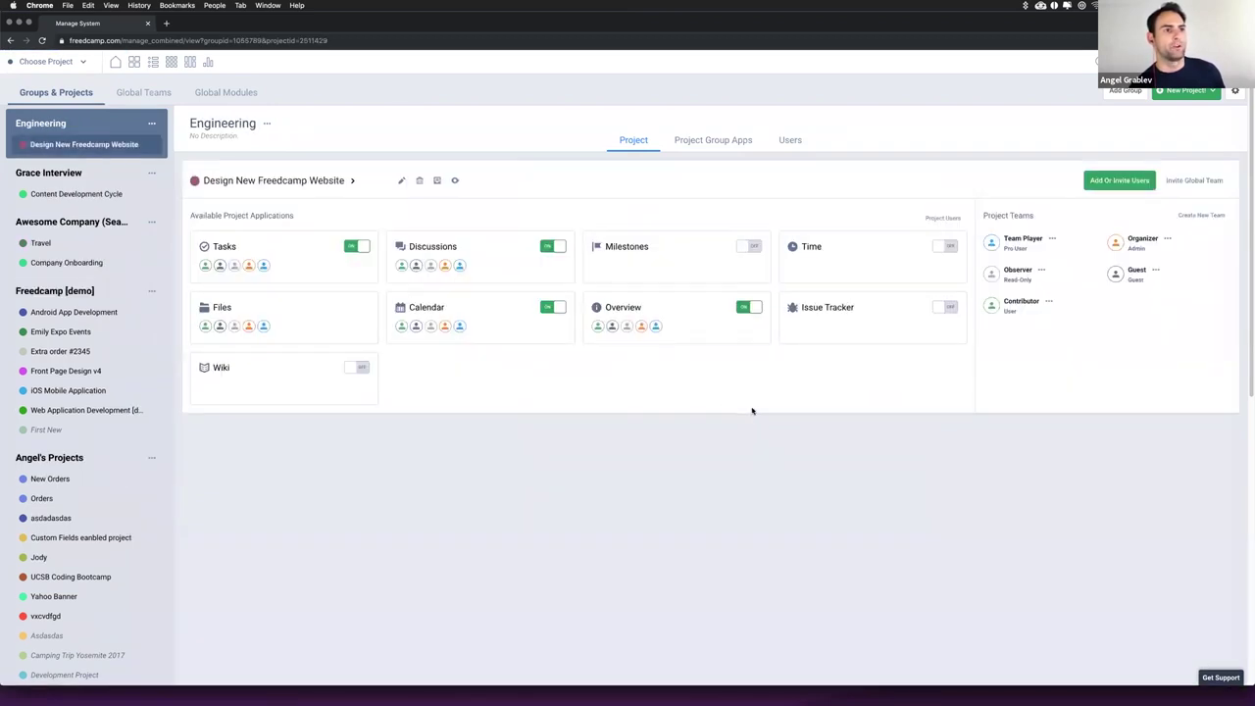
{"action": "key", "text": "super+equal"}
{"action": "key", "text": "super+equal"}
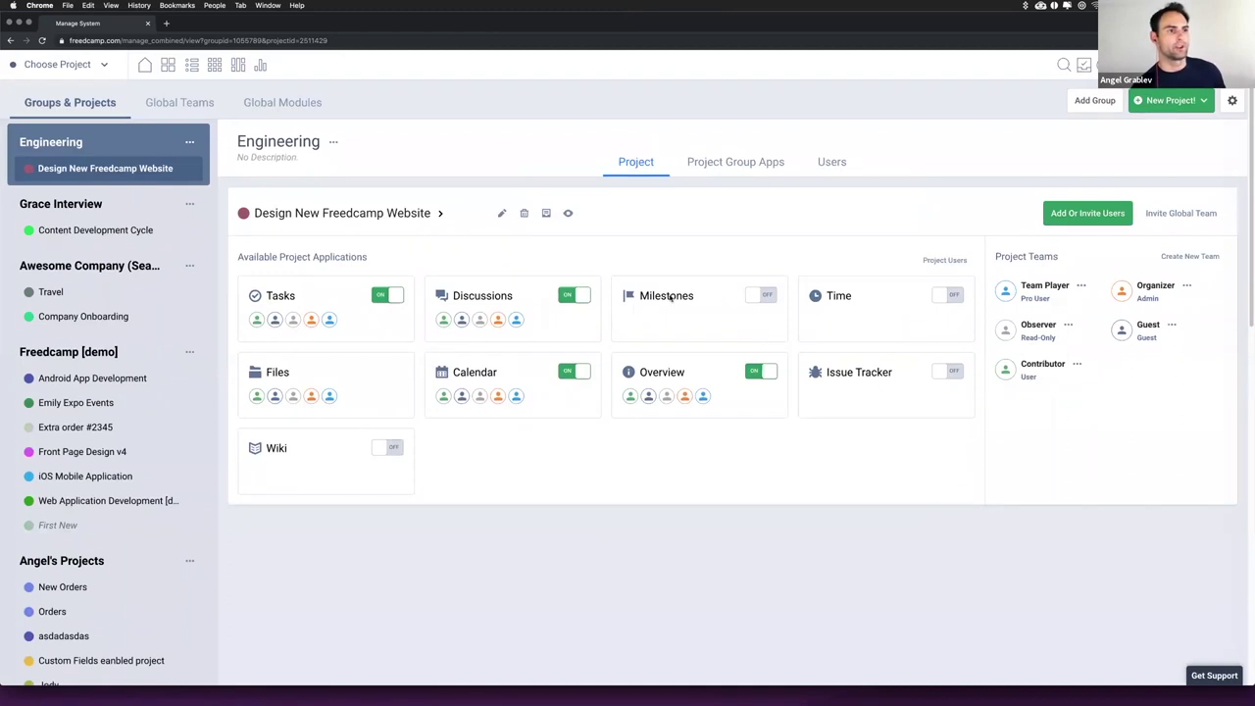
{"action": "left_click", "coordinate": [762, 296]}
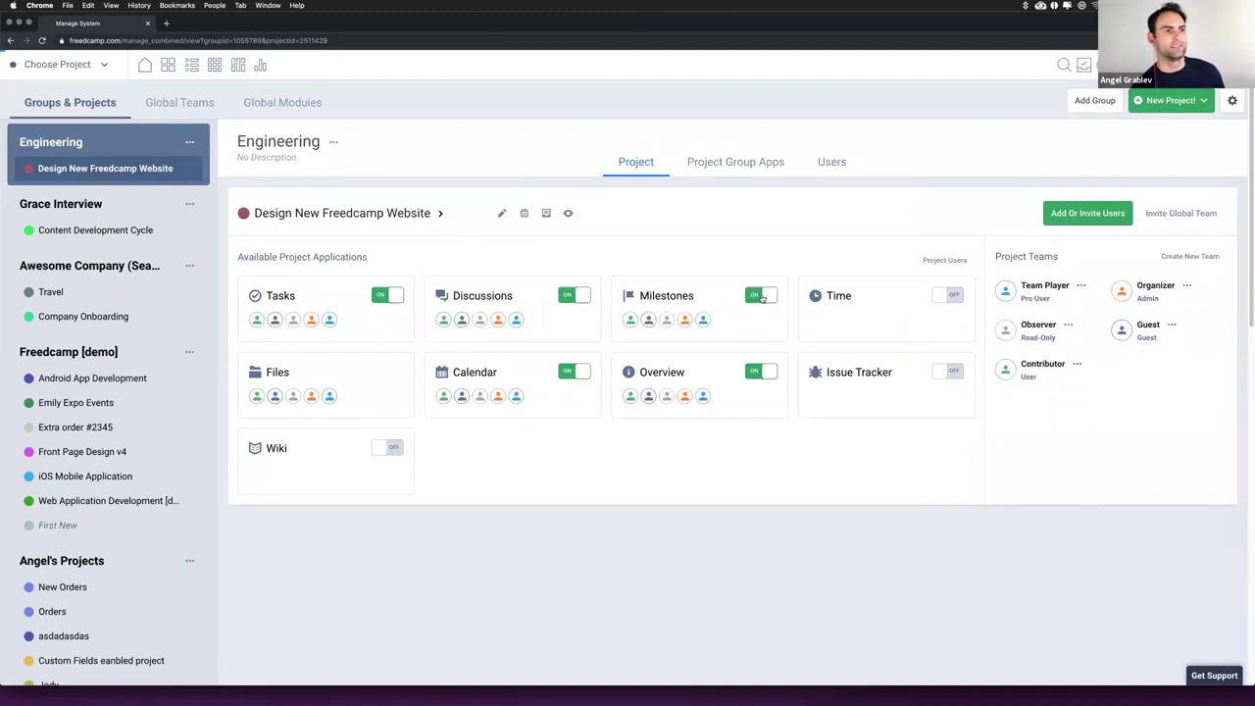
{"action": "left_click", "coordinate": [762, 297]}
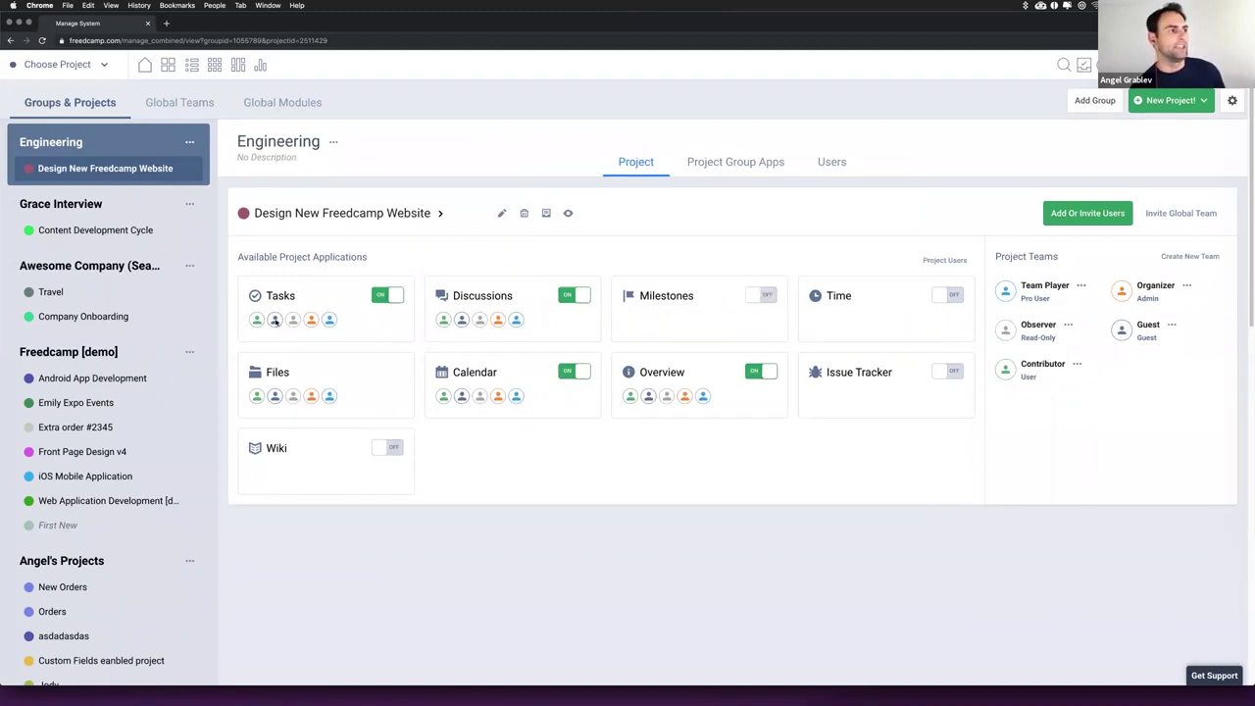
{"action": "mouse_move", "coordinate": [326, 324]}
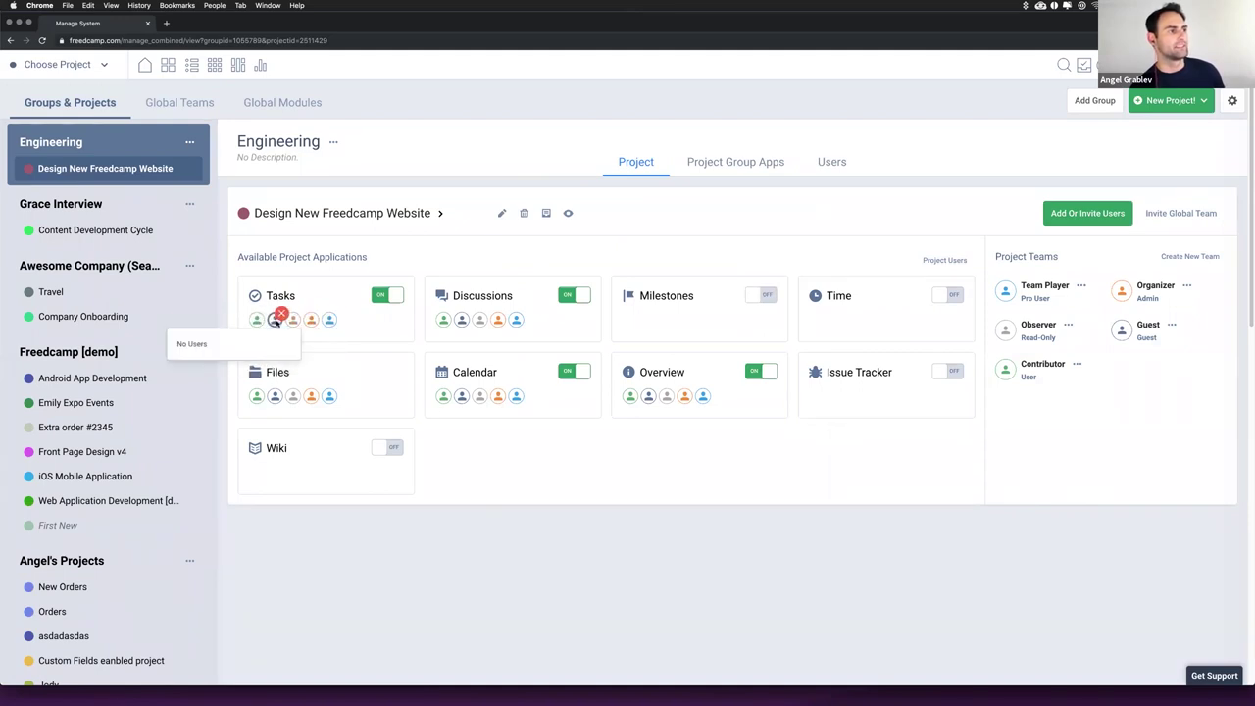
{"action": "mouse_move", "coordinate": [261, 323]}
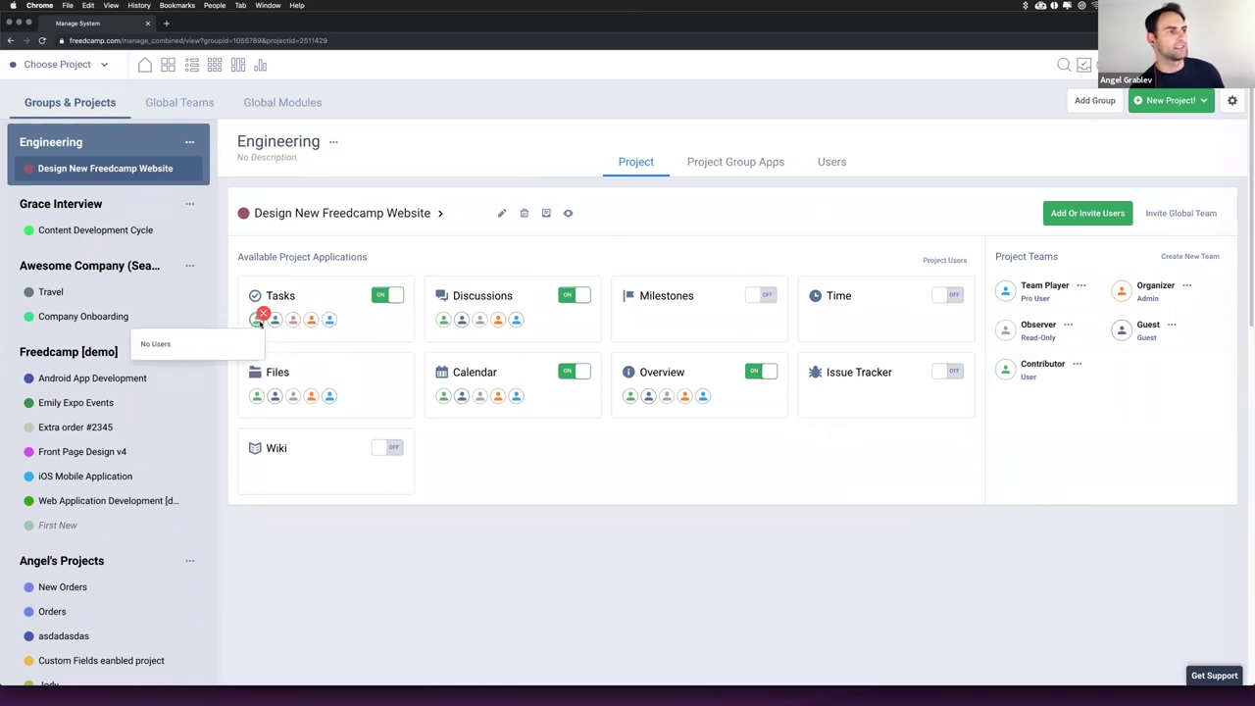
{"action": "left_click", "coordinate": [1081, 286]}
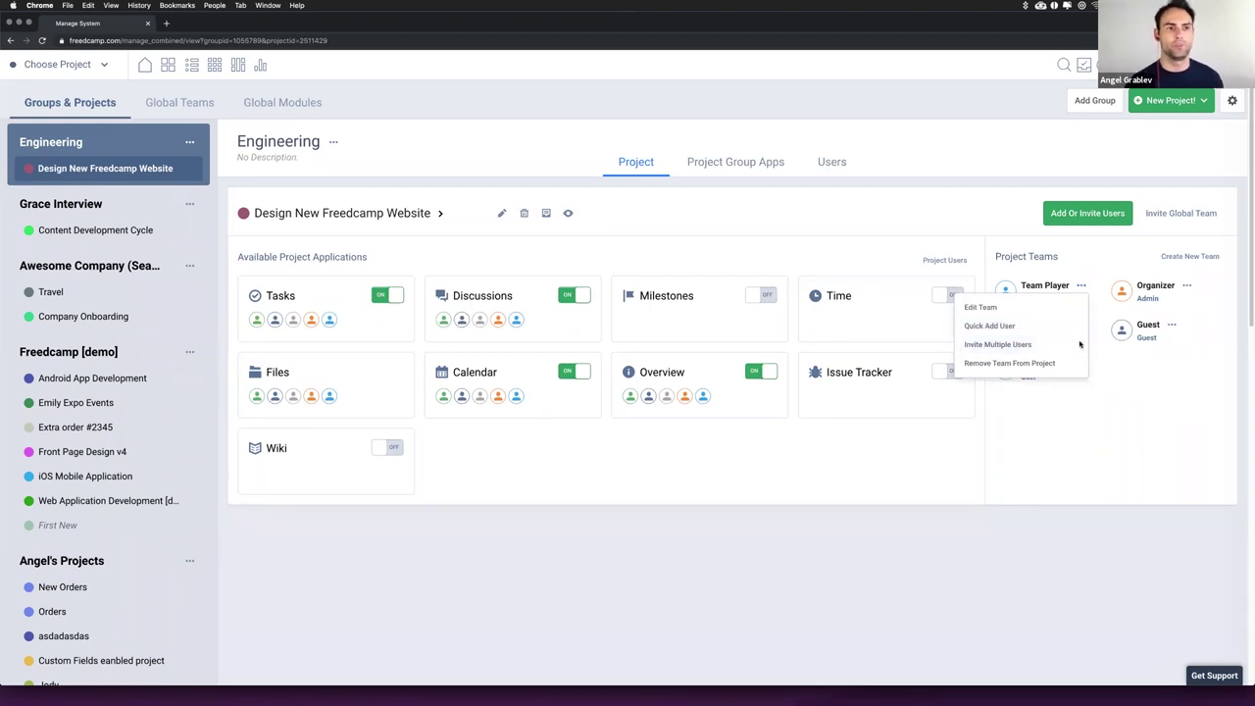
Step: Add the Design global team to the project with the Team Player role
{"action": "left_click", "coordinate": [1138, 383]}
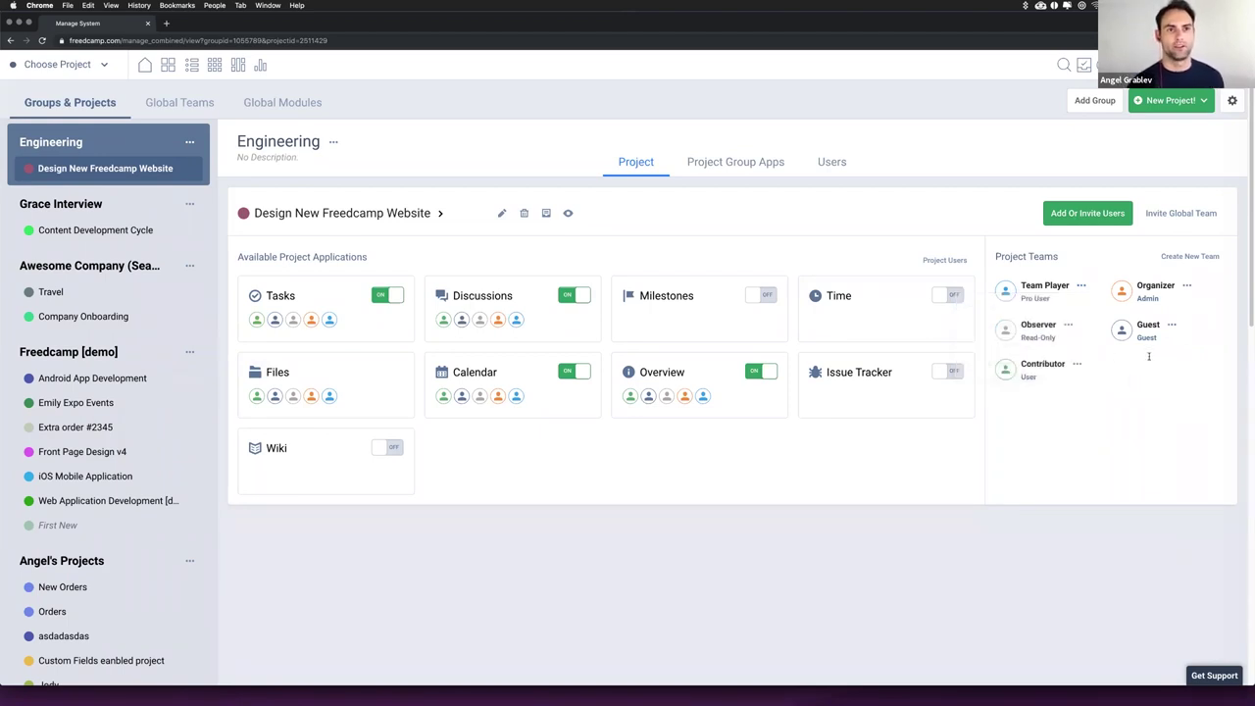
{"action": "left_click", "coordinate": [1181, 217]}
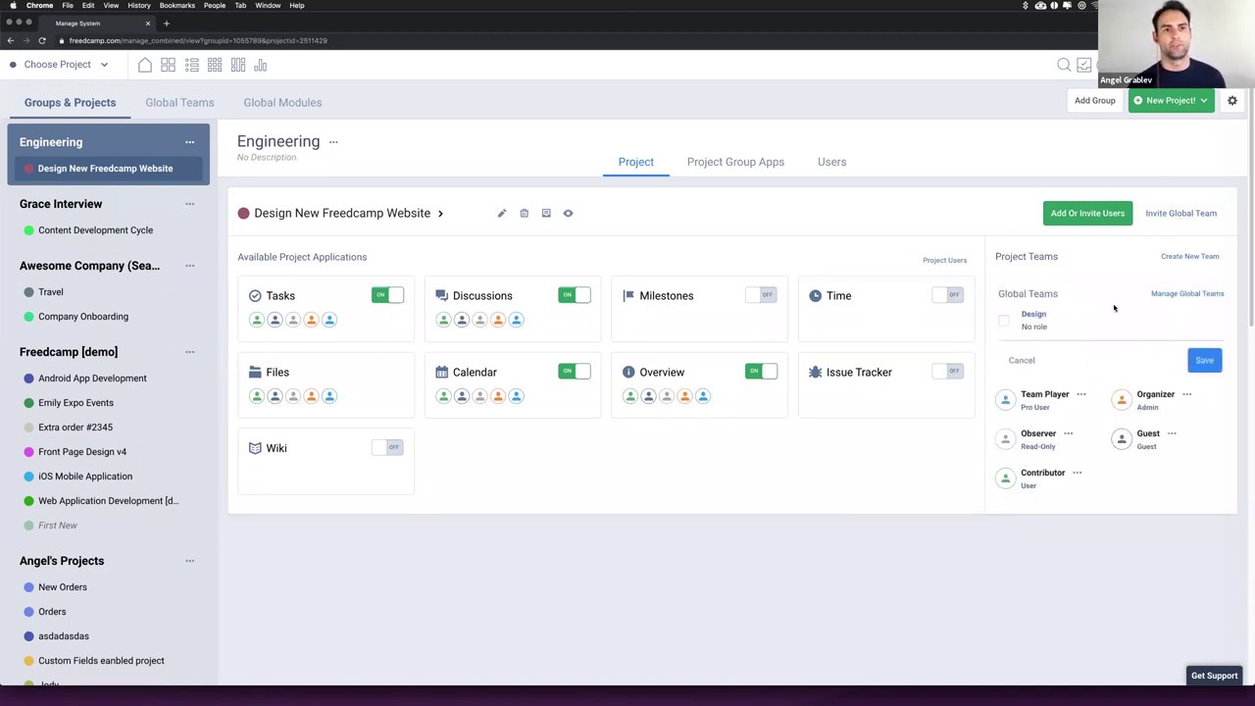
{"action": "mouse_move", "coordinate": [1111, 313]}
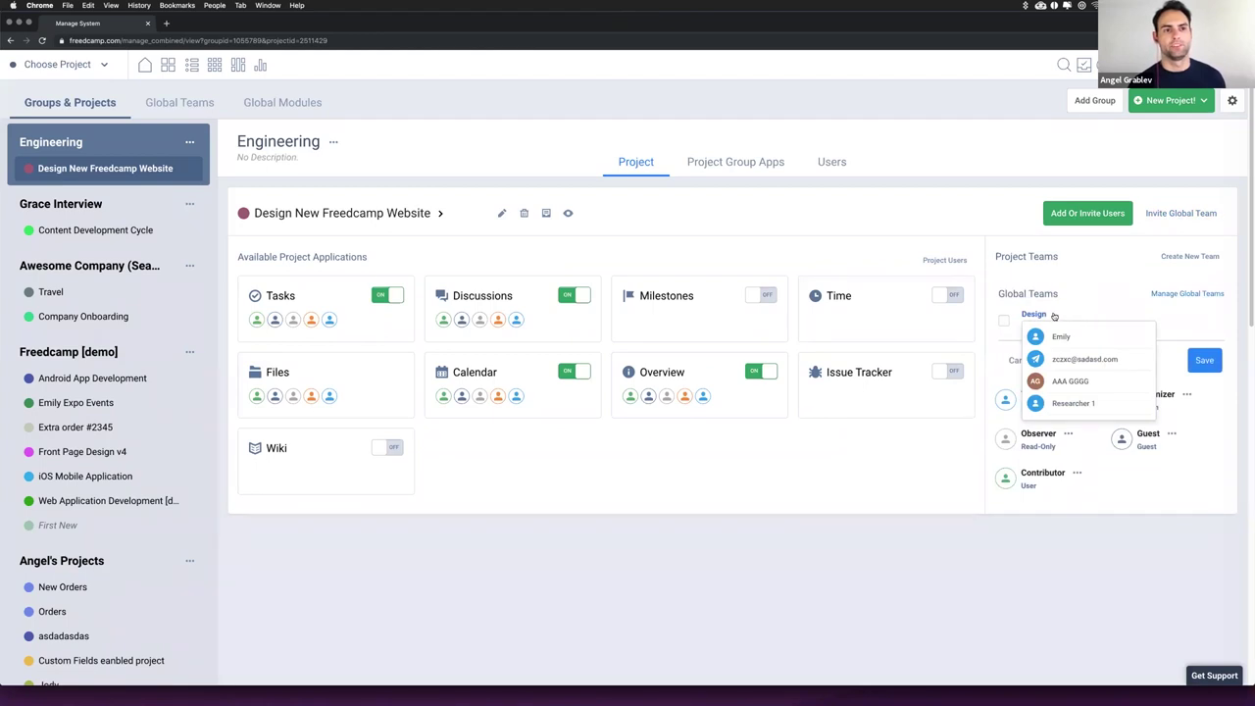
{"action": "left_click", "coordinate": [1003, 320]}
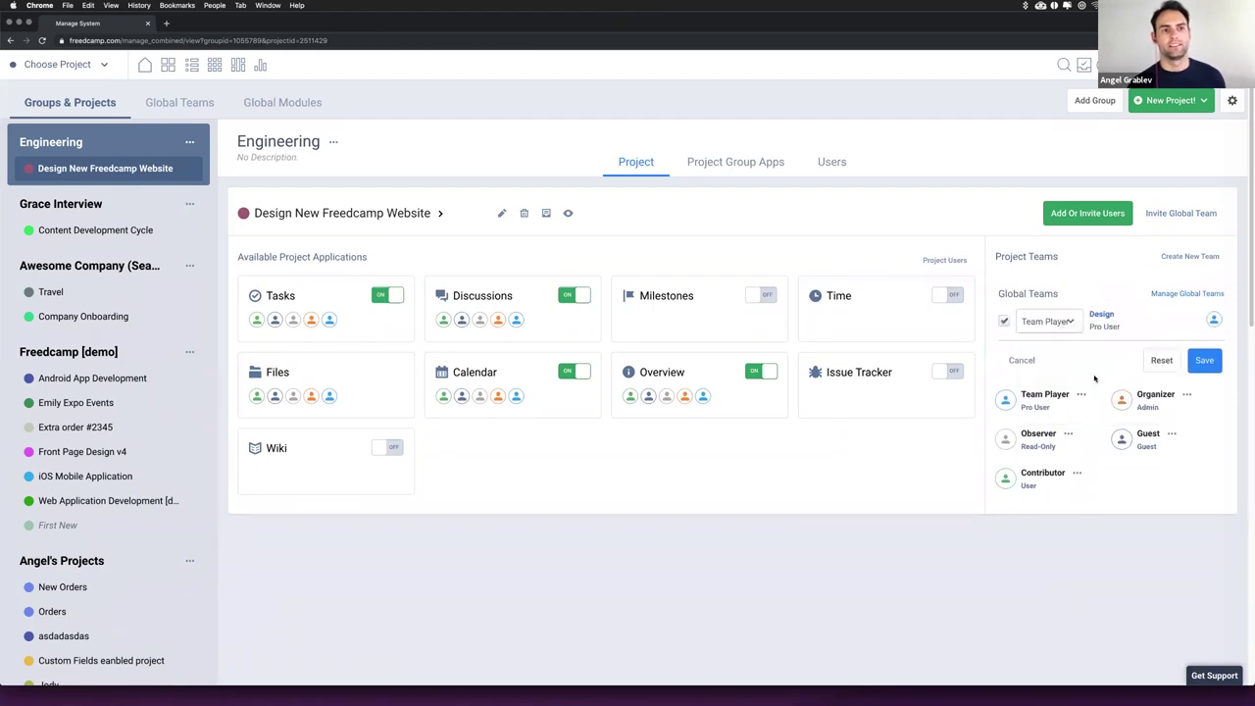
{"action": "left_click", "coordinate": [1204, 363]}
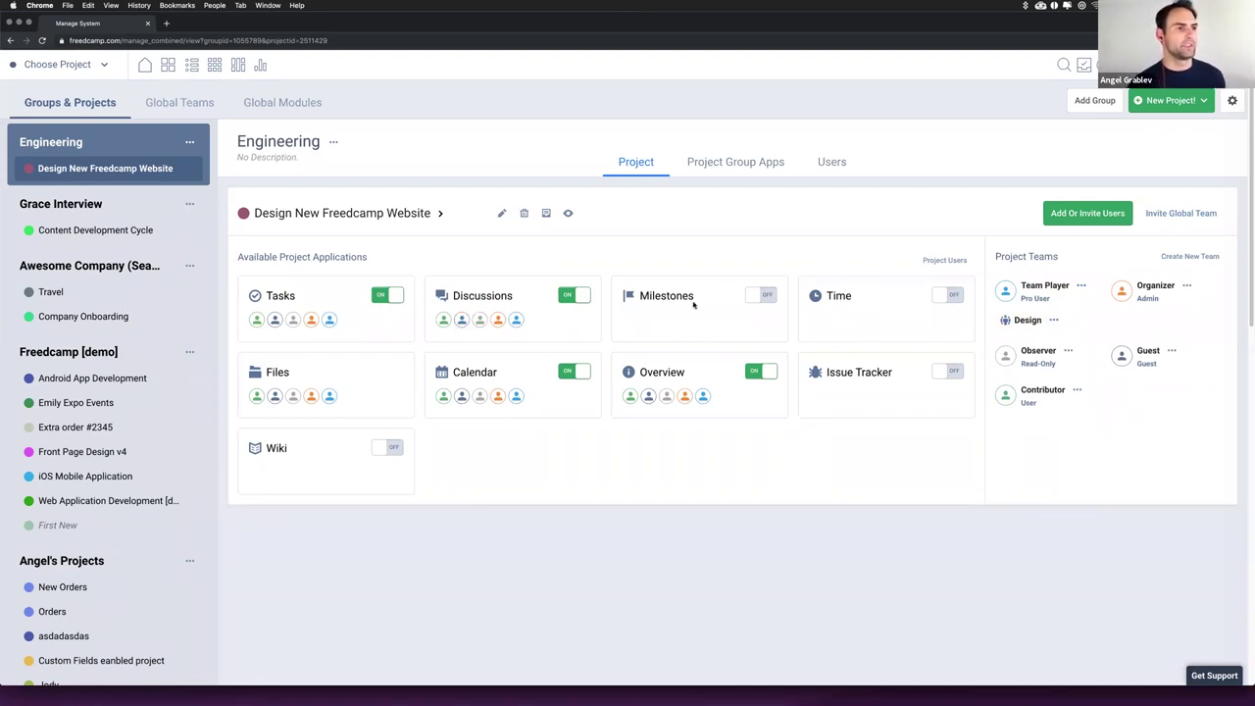
Step: Switch Milestones on, remove the three extra teams, and grant access to Team Player only
{"action": "left_click", "coordinate": [763, 295]}
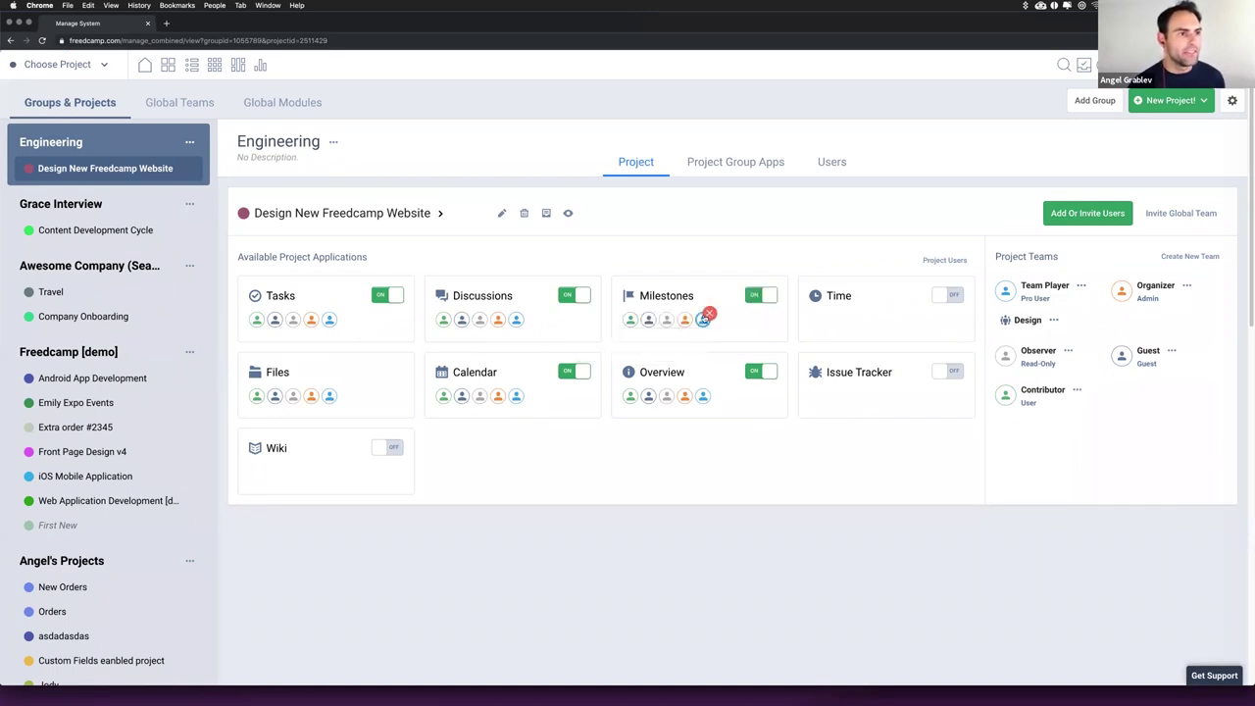
{"action": "left_click", "coordinate": [692, 313]}
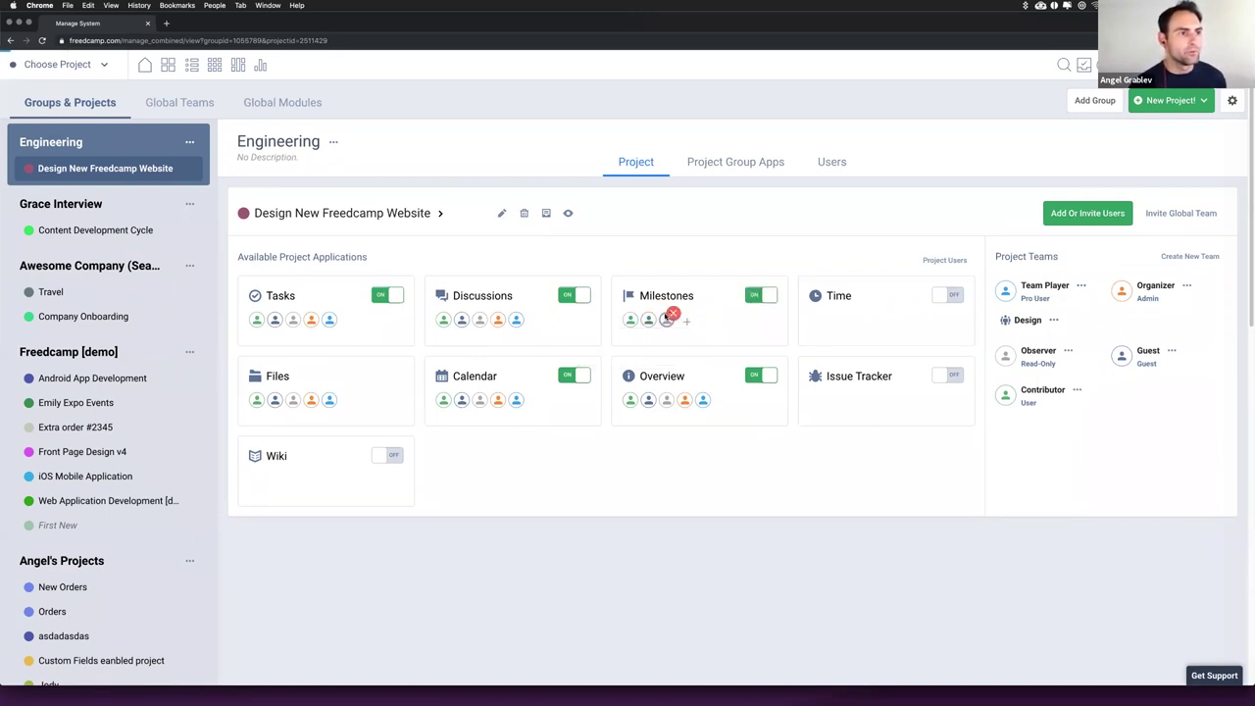
{"action": "left_click", "coordinate": [672, 313]}
{"action": "left_click", "coordinate": [643, 315]}
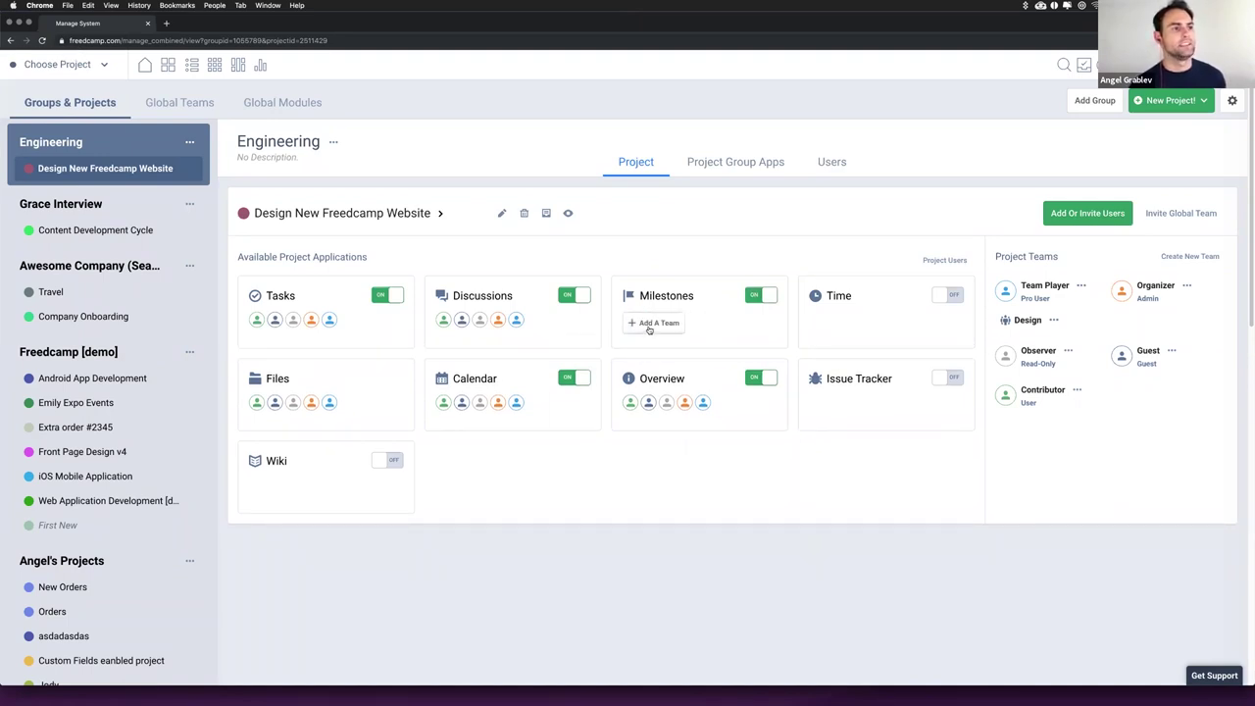
{"action": "left_click", "coordinate": [648, 329]}
{"action": "left_click", "coordinate": [619, 445]}
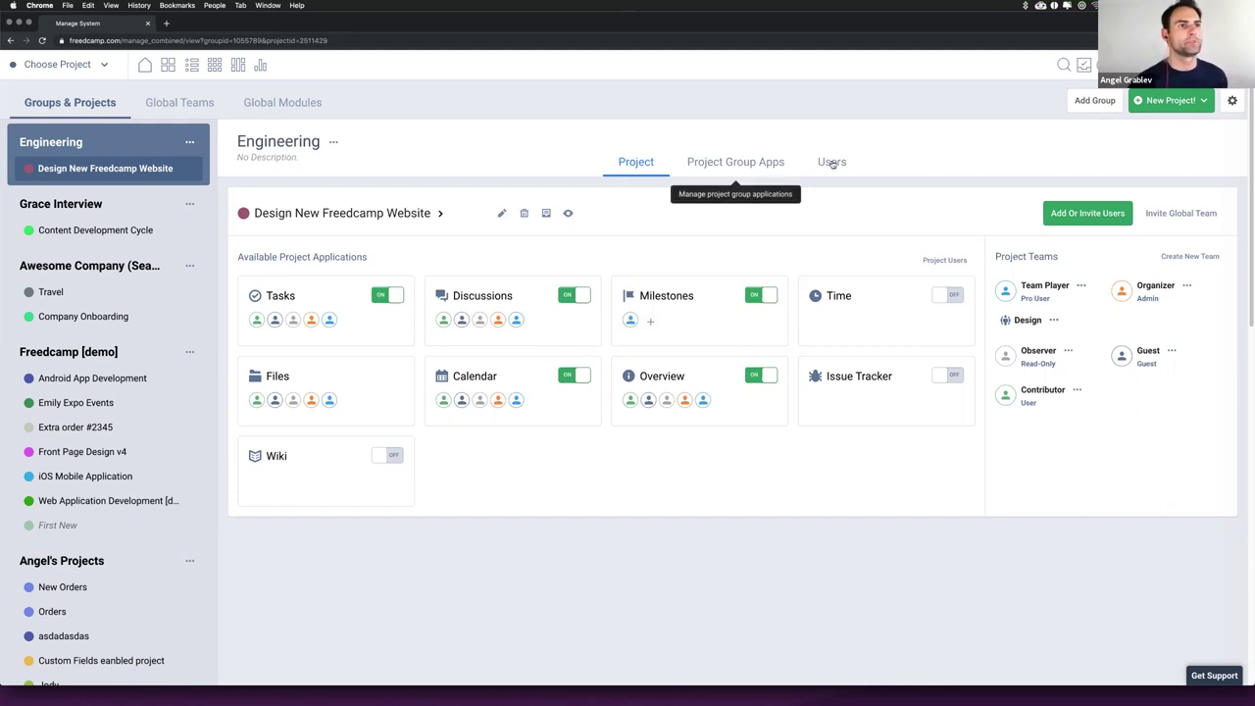
Step: On the Engineering group's Users tab, add Developer One as a Project Group Administrator
{"action": "left_click", "coordinate": [832, 165]}
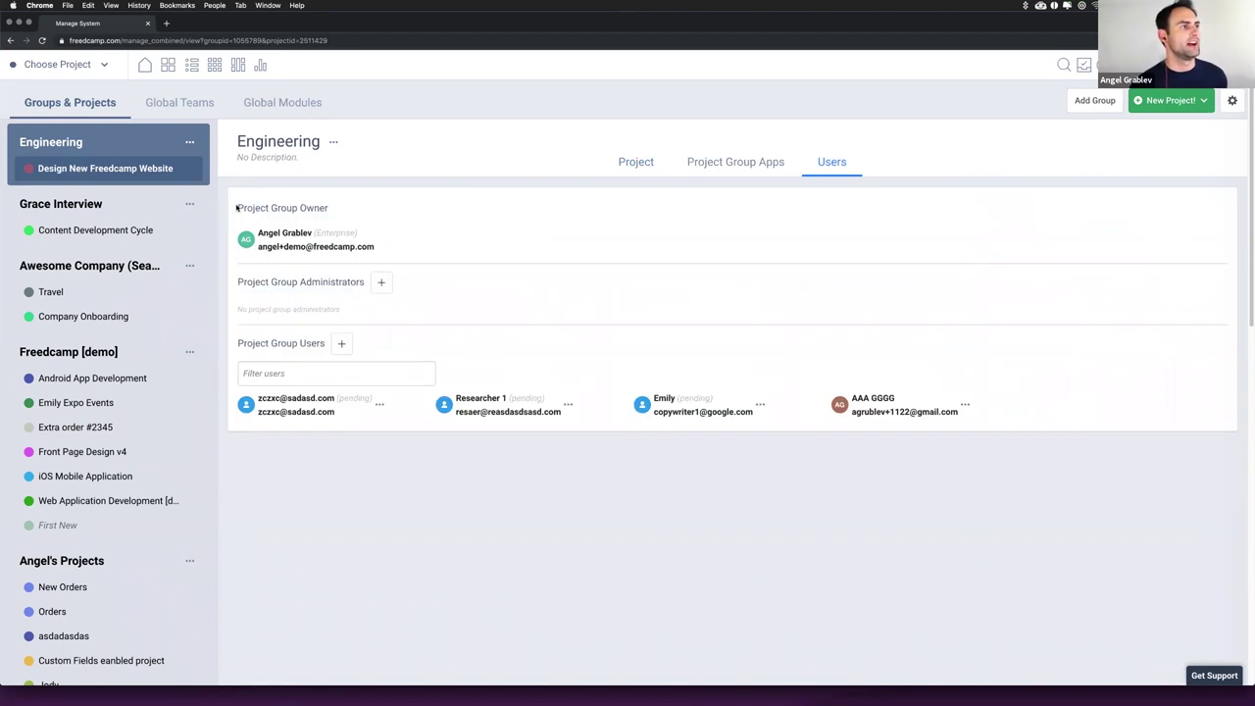
{"action": "left_click_drag", "start_coordinate": [240, 207], "coordinate": [396, 246]}
{"action": "left_click", "coordinate": [422, 250]}
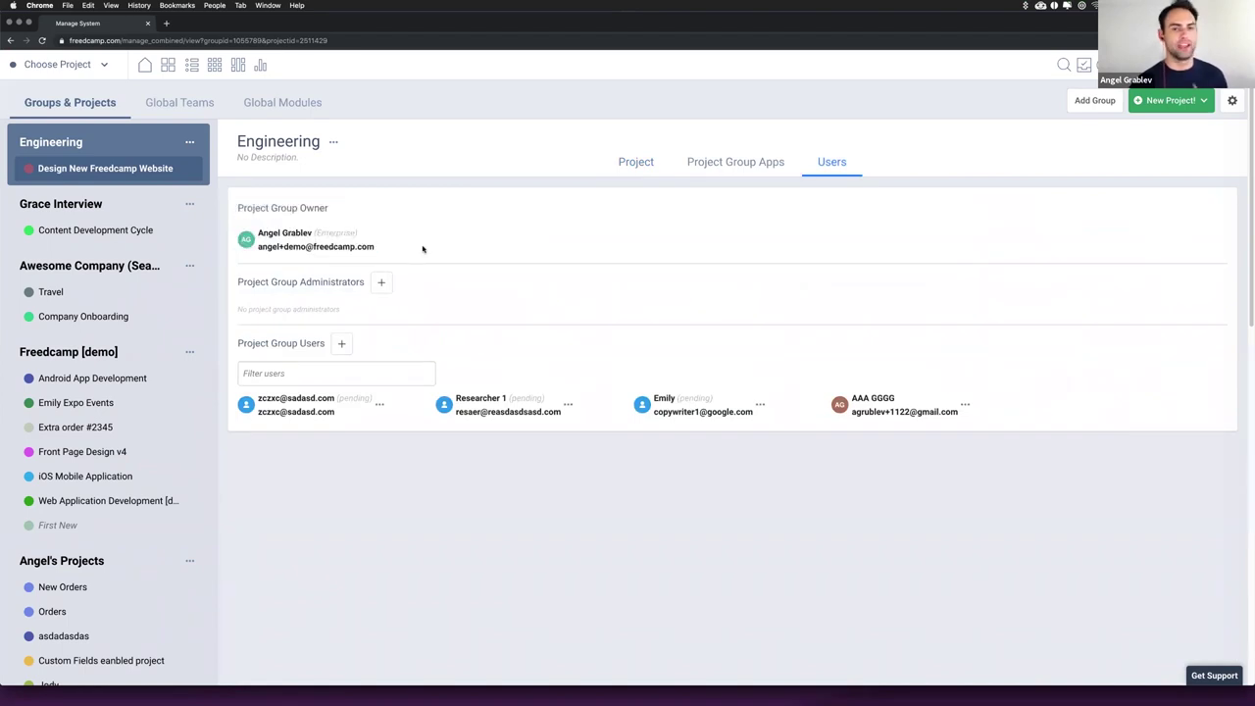
{"action": "left_click", "coordinate": [381, 282]}
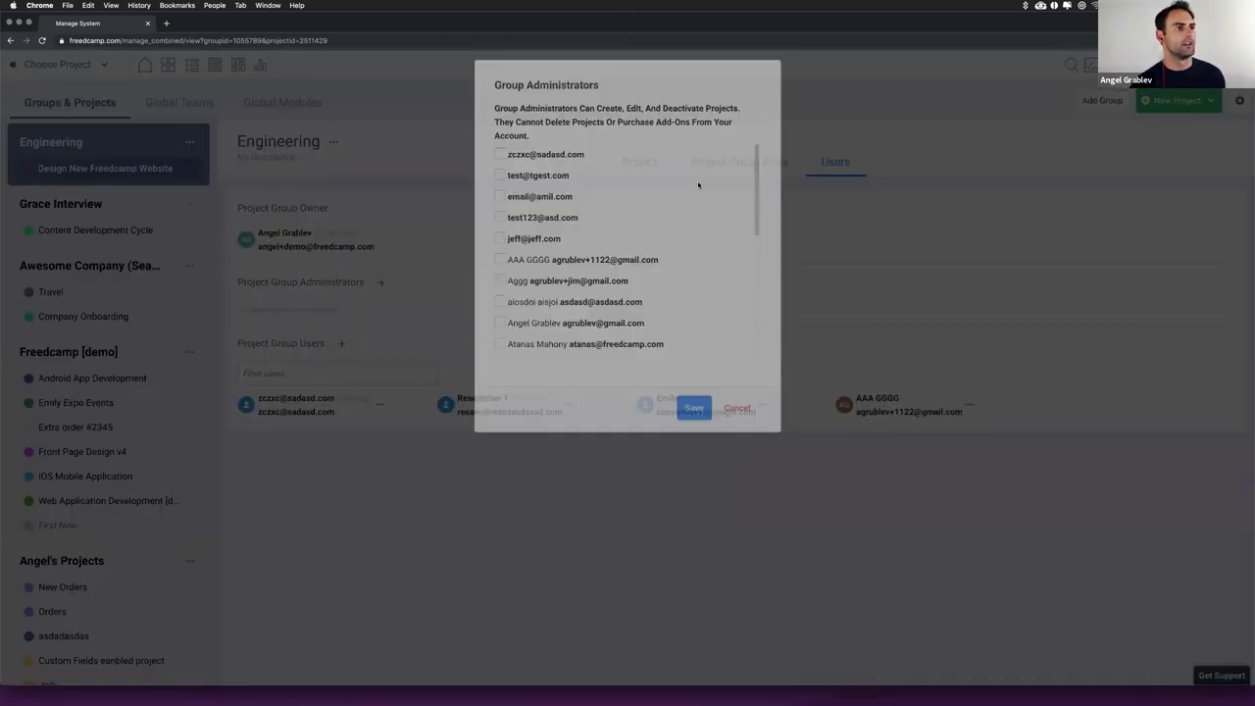
{"action": "scroll", "coordinate": [698, 186], "scroll_direction": "down", "scroll_amount": 5}
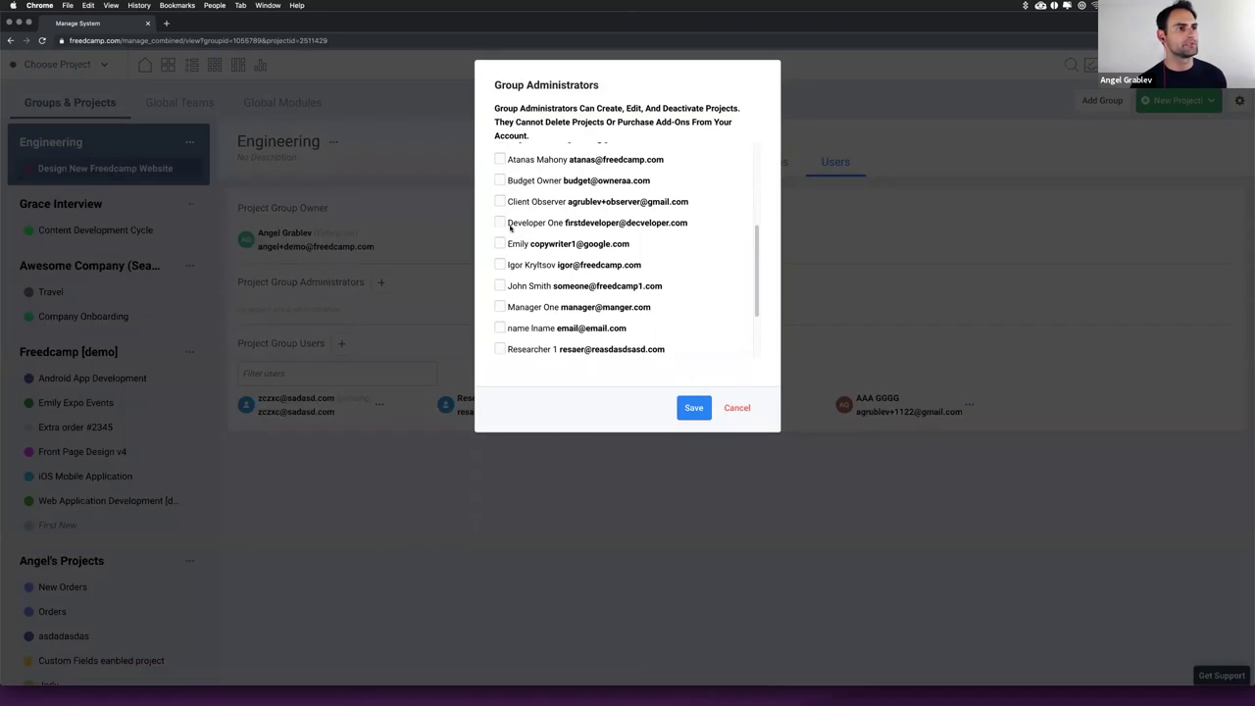
{"action": "left_click", "coordinate": [500, 223]}
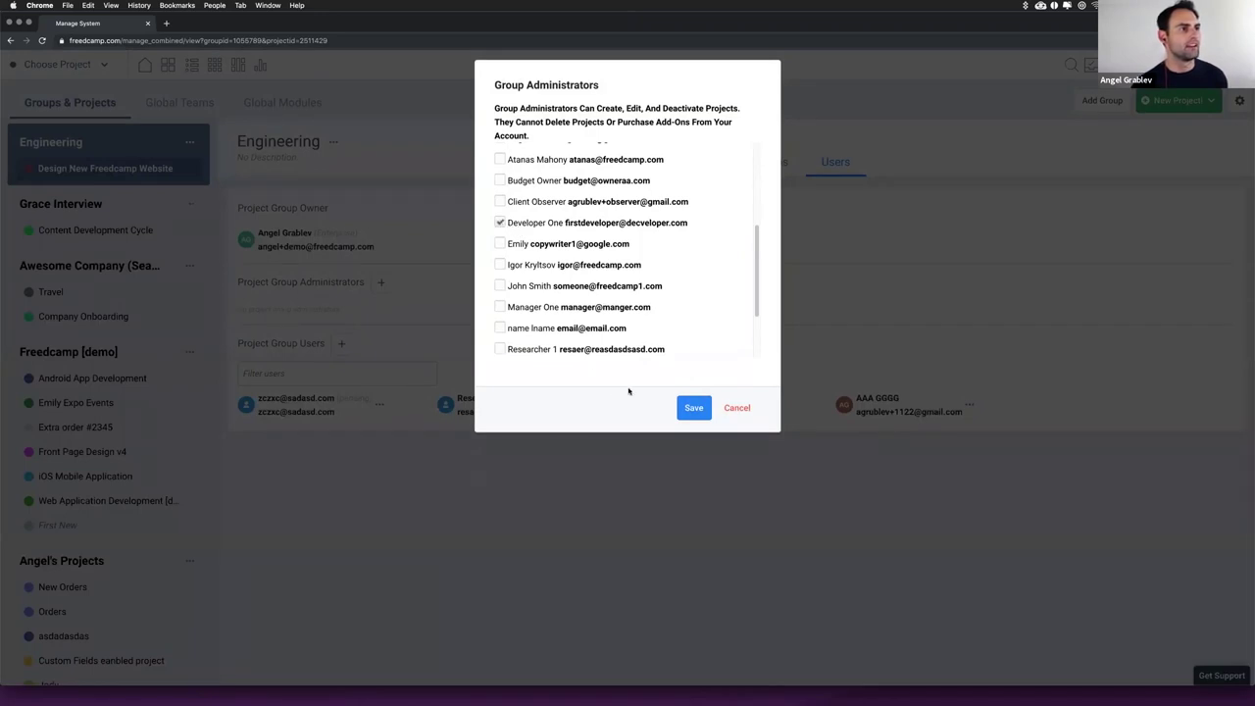
{"action": "left_click", "coordinate": [696, 407]}
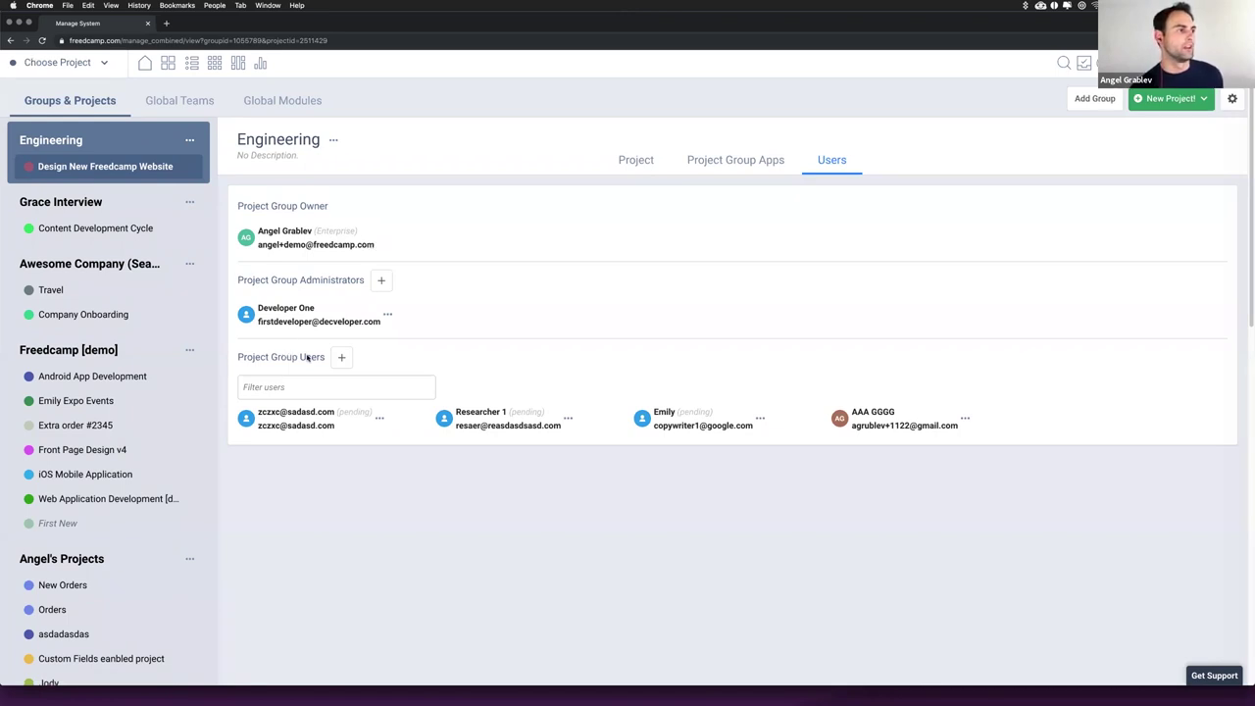
Step: Start adding a project group user, then cancel without adding anyone
{"action": "scroll", "coordinate": [235, 400], "scroll_direction": "down", "scroll_amount": 1}
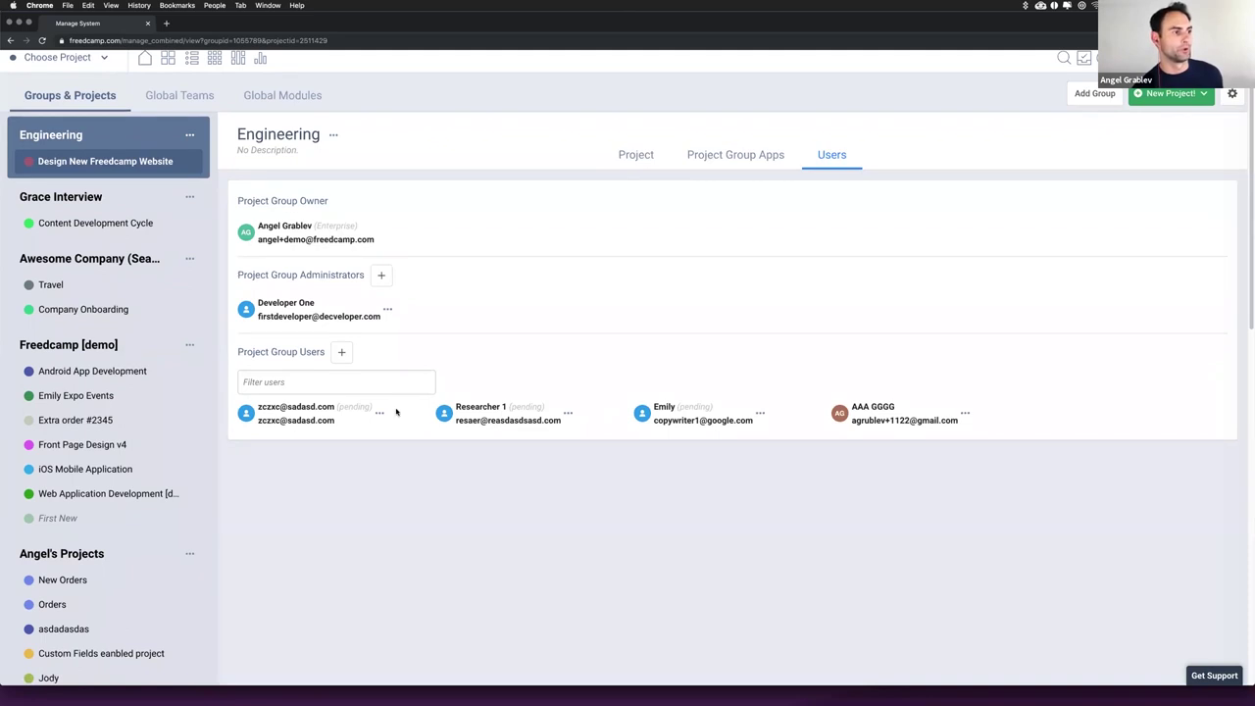
{"action": "left_click", "coordinate": [343, 354]}
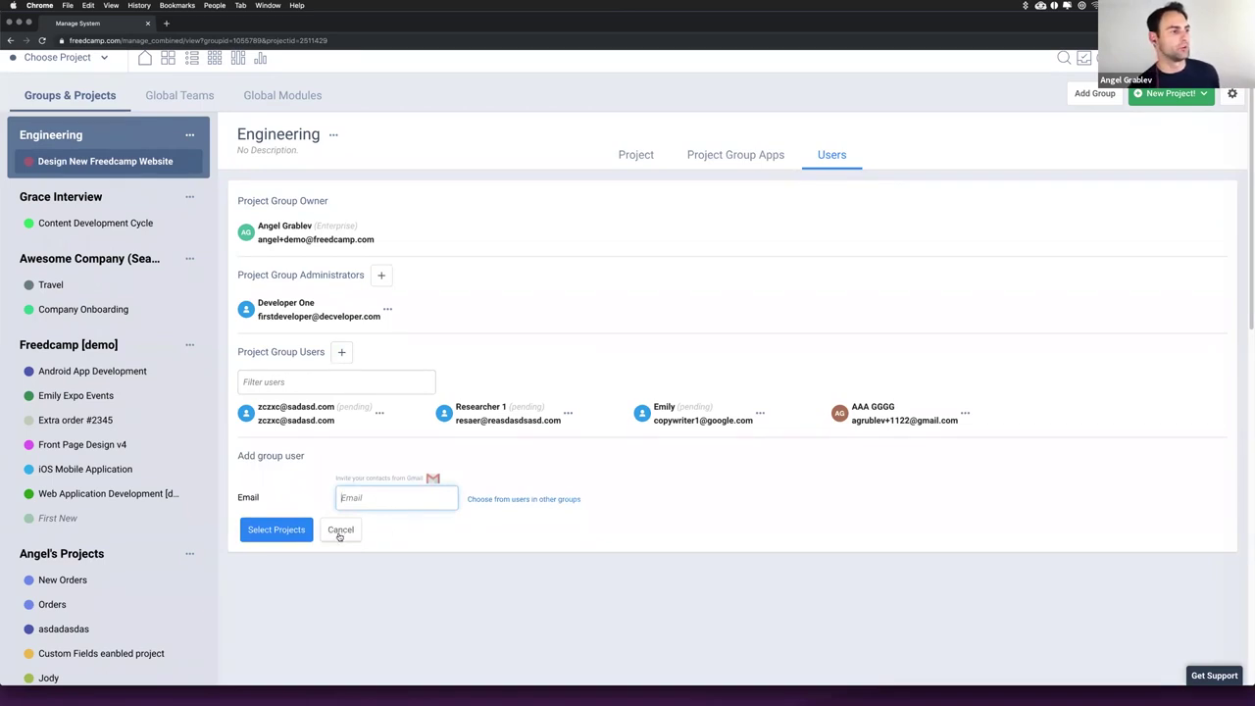
{"action": "left_click", "coordinate": [339, 531]}
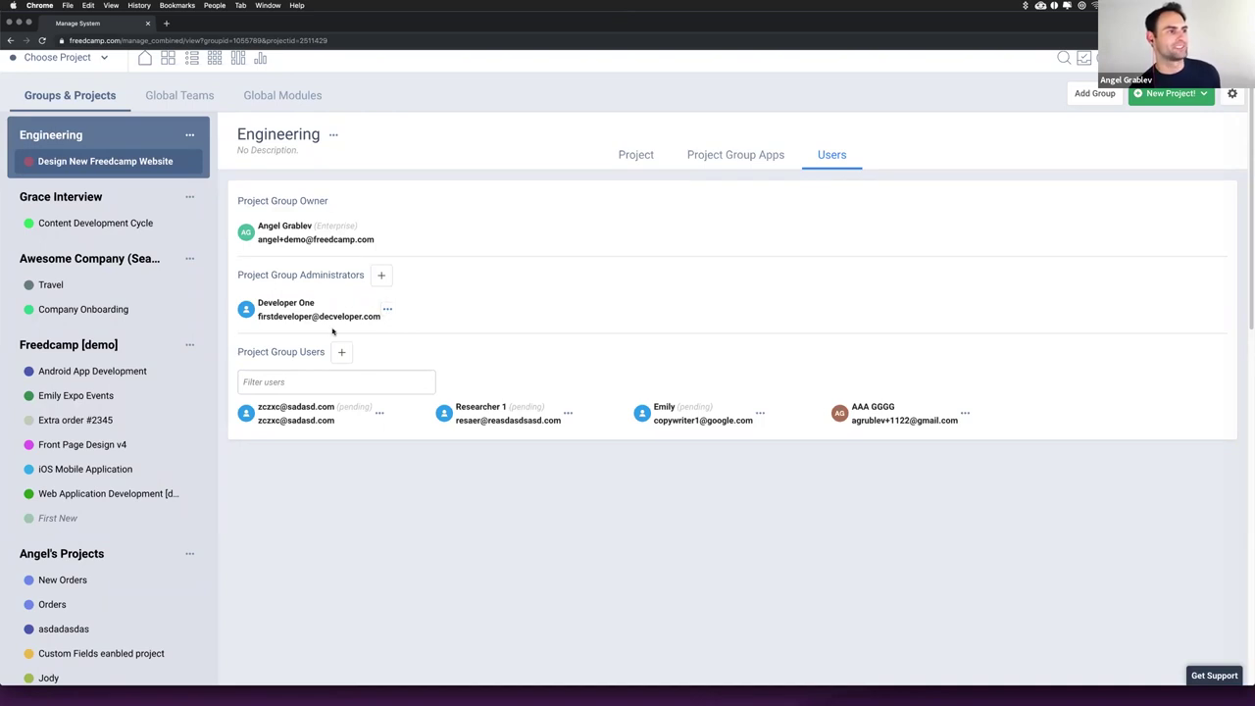
Step: Open Design New Freedcamp Website's settings and close the Design team's options unchanged
{"action": "left_click", "coordinate": [113, 163]}
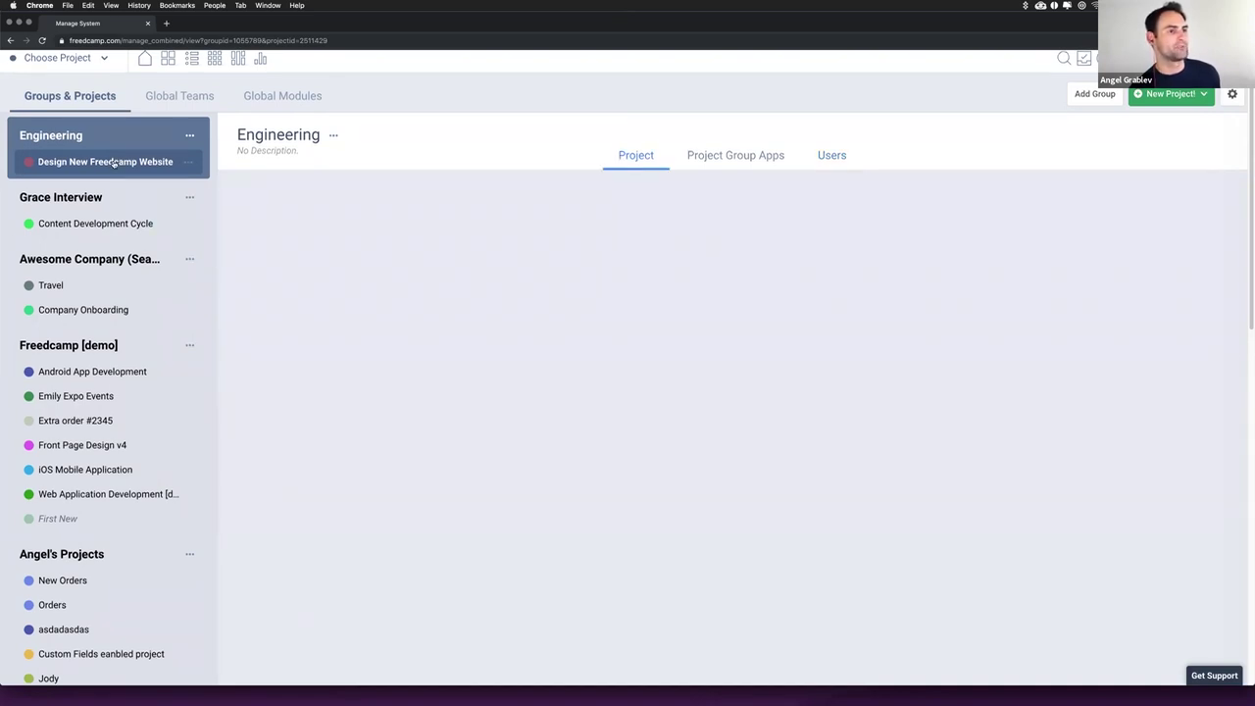
{"action": "left_click", "coordinate": [1054, 320]}
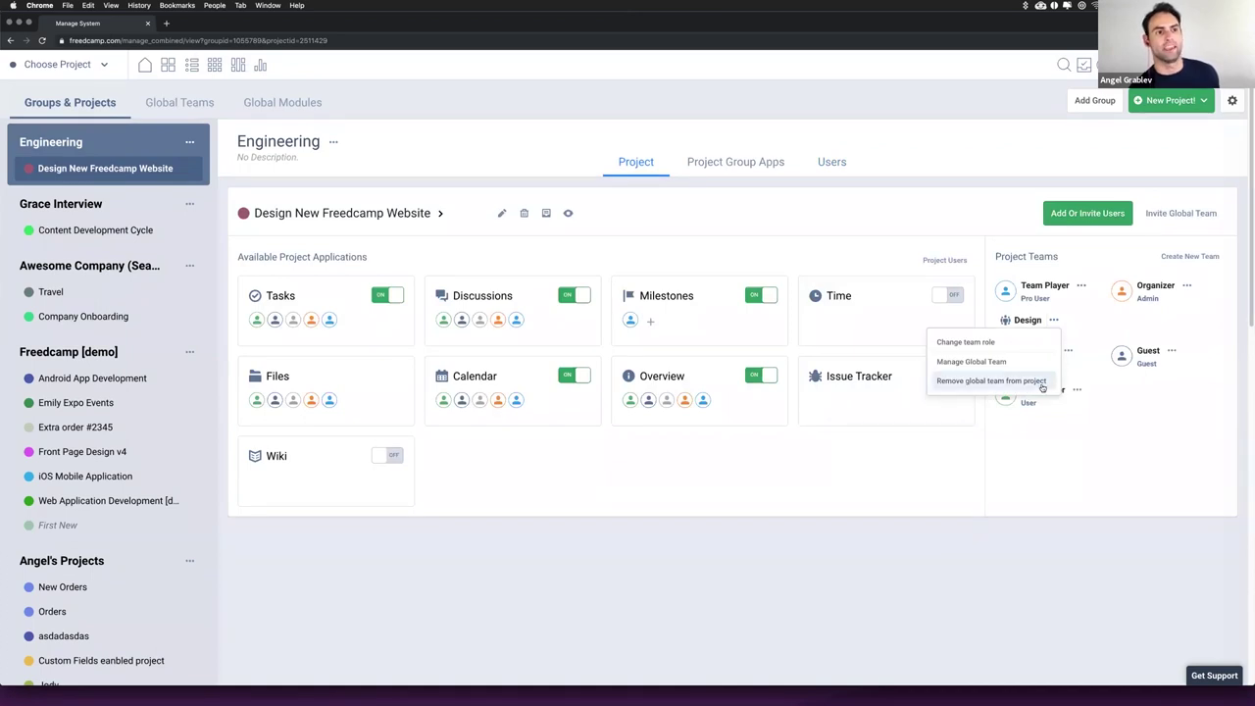
{"action": "left_click", "coordinate": [1212, 383]}
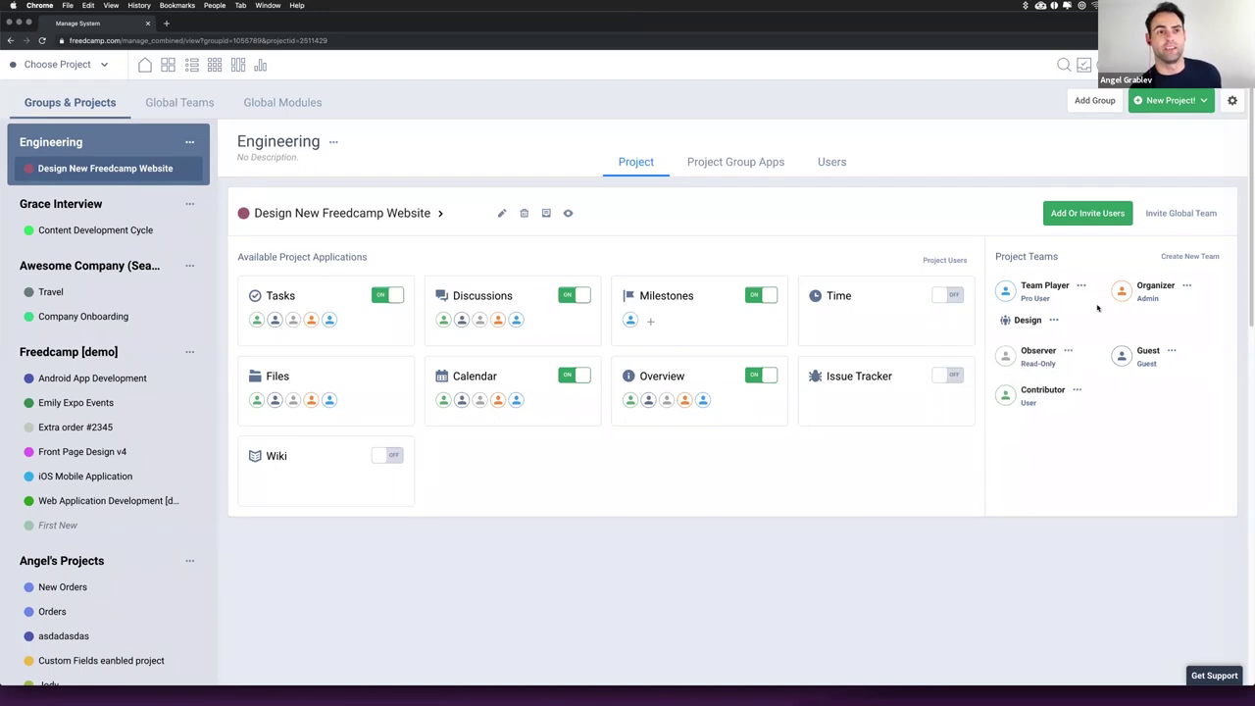
Step: Switch on the CRM app in Project Group Apps without adding any users to it
{"action": "left_click", "coordinate": [732, 169]}
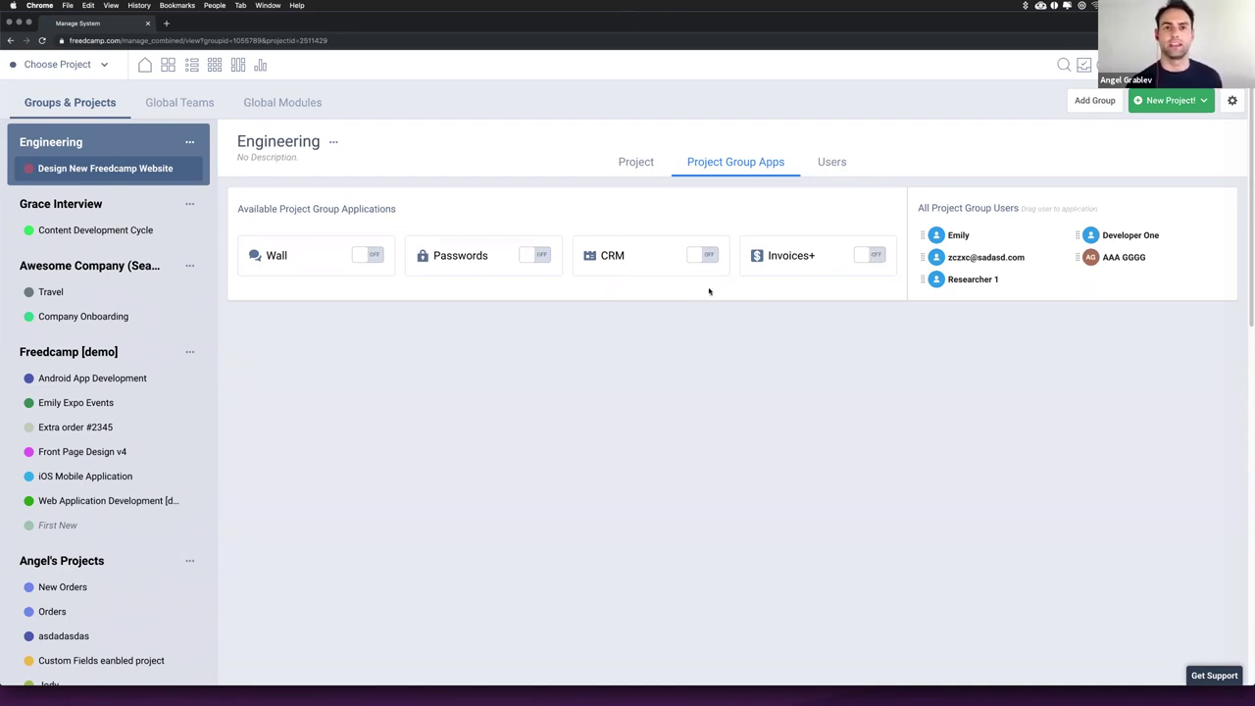
{"action": "mouse_move", "coordinate": [633, 258]}
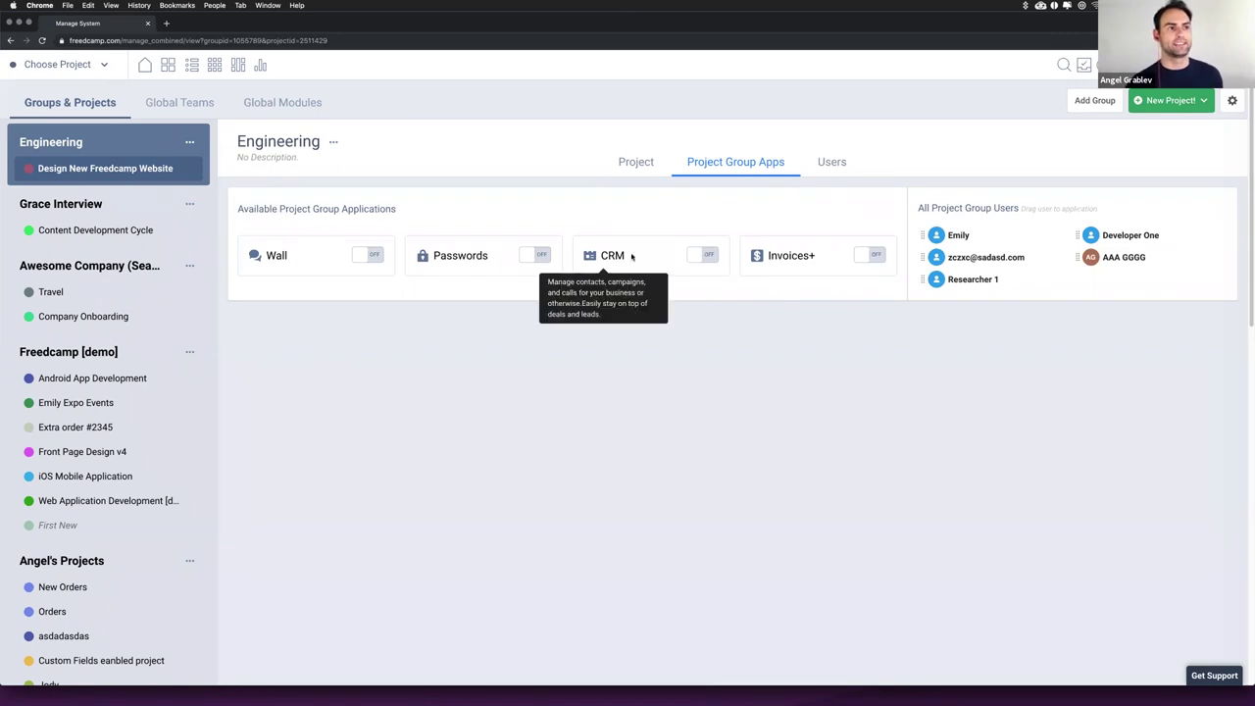
{"action": "left_click", "coordinate": [703, 256]}
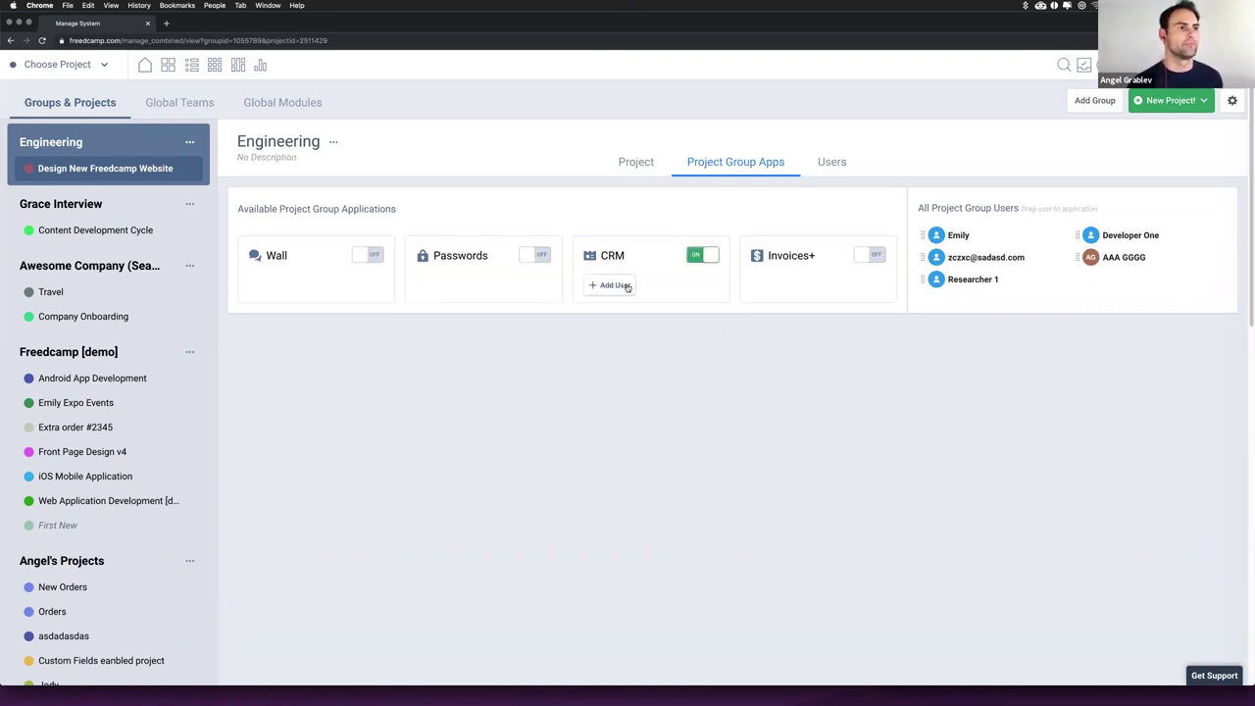
{"action": "left_click", "coordinate": [622, 286]}
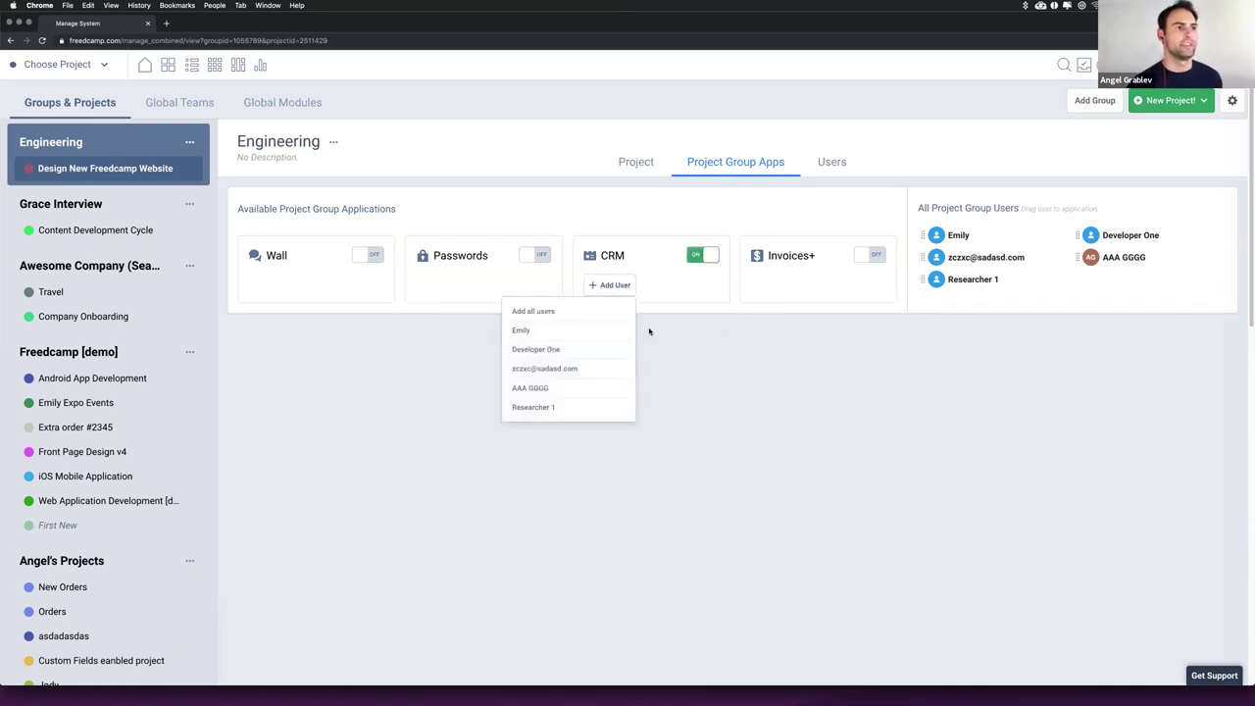
{"action": "left_click", "coordinate": [720, 378]}
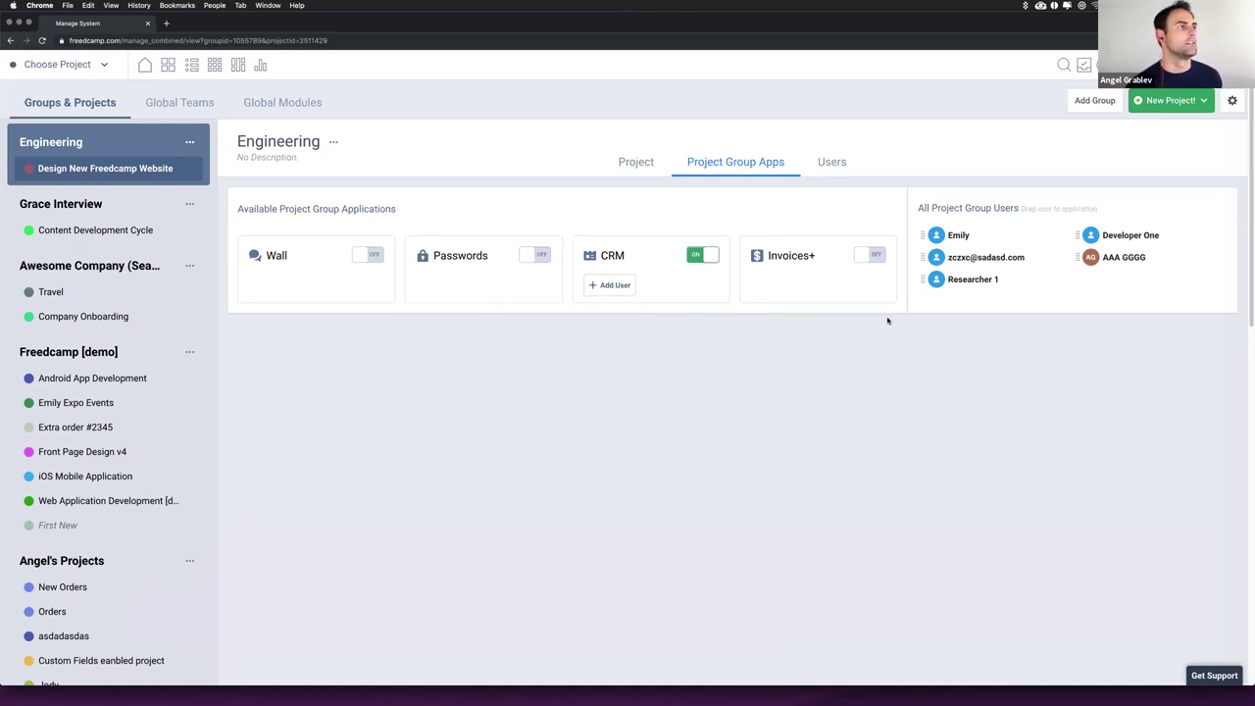
Step: Review the Design global team, then view Global Modules with only Public Projects off
{"action": "left_click", "coordinate": [177, 103]}
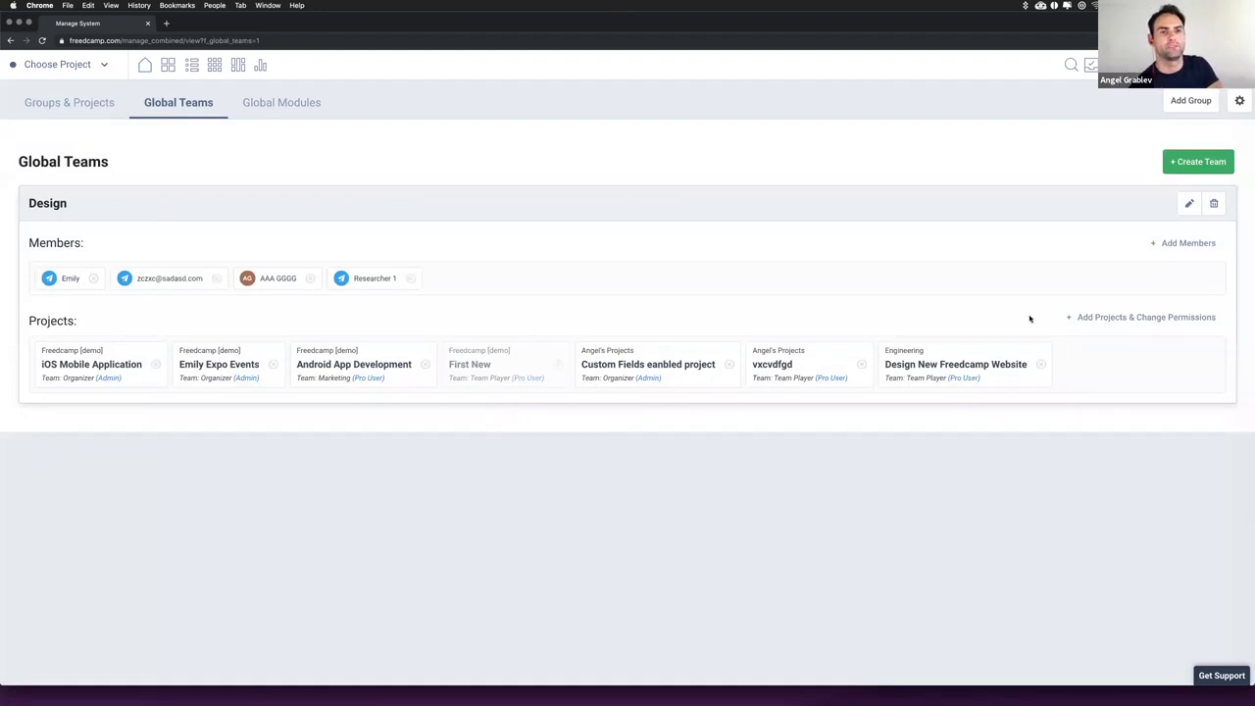
{"action": "left_click", "coordinate": [276, 110]}
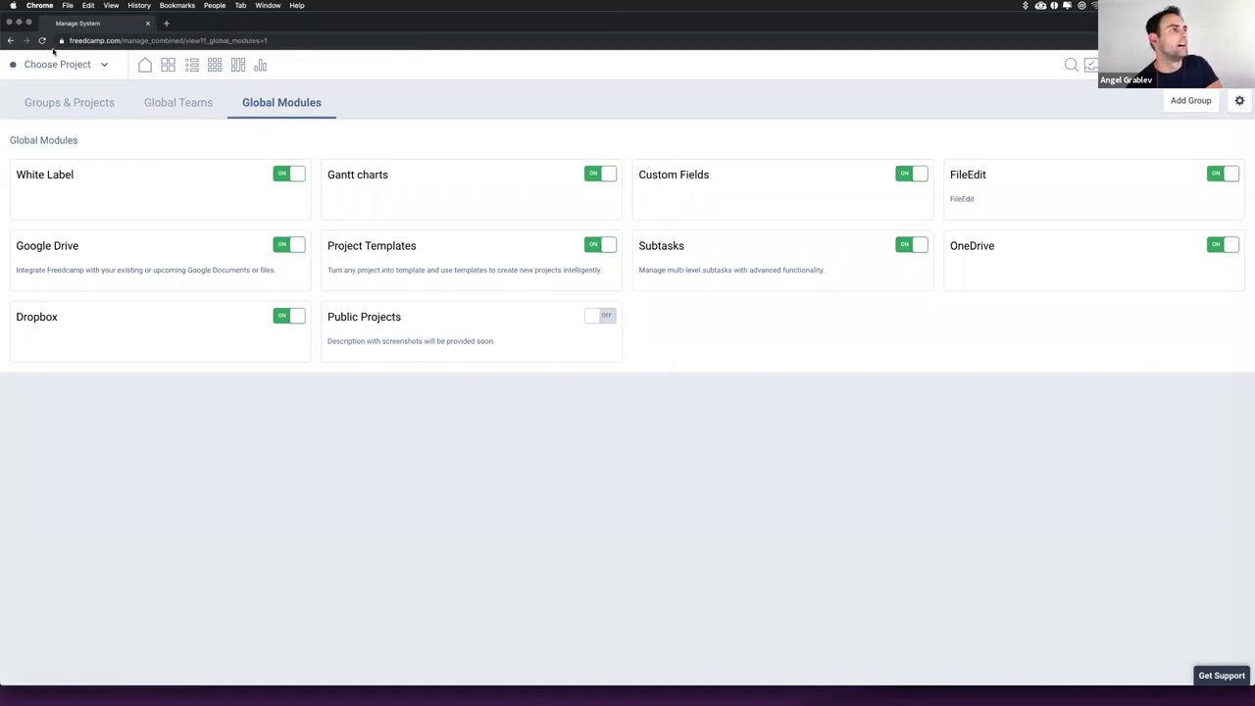
Step: Go back to the Home dashboard with My Work, Important Updates and Weekly Overview
{"action": "left_click", "coordinate": [145, 69]}
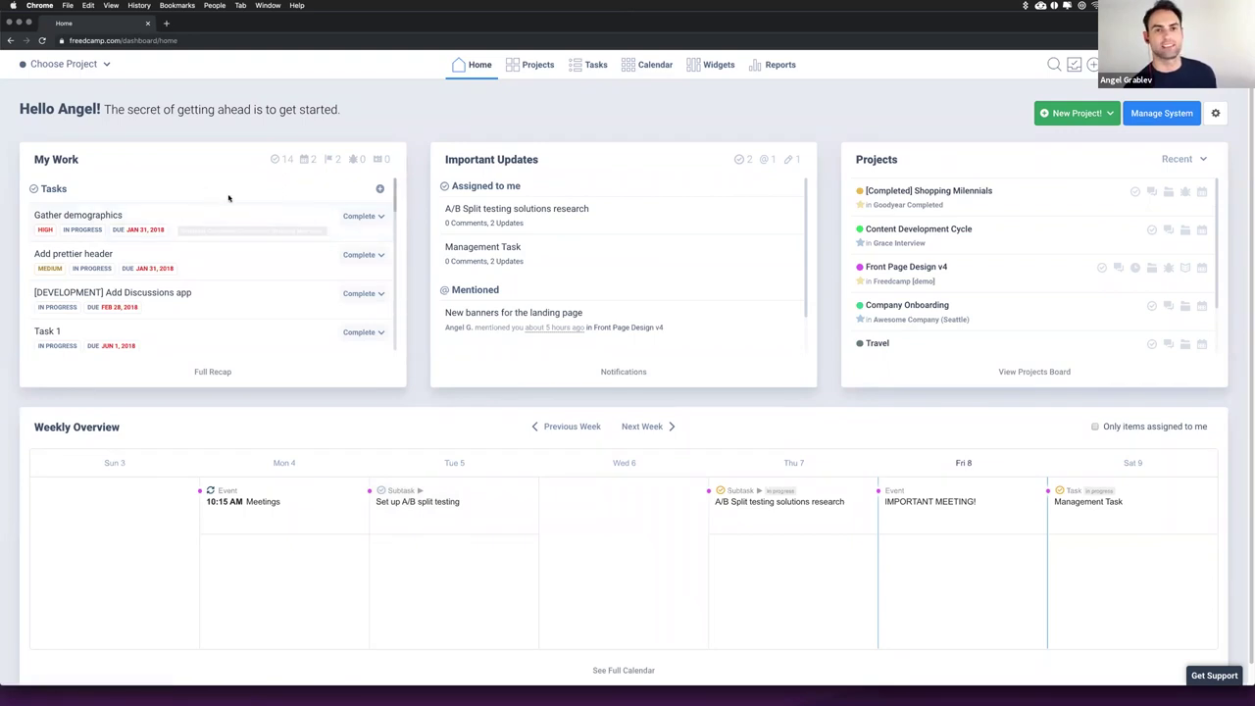
{"action": "scroll", "coordinate": [233, 201], "scroll_direction": "down", "scroll_amount": 1}
{"action": "scroll", "coordinate": [251, 286], "scroll_direction": "down", "scroll_amount": 1}
{"action": "scroll", "coordinate": [252, 285], "scroll_direction": "up", "scroll_amount": 2}
{"action": "scroll", "coordinate": [245, 253], "scroll_direction": "down", "scroll_amount": 5}
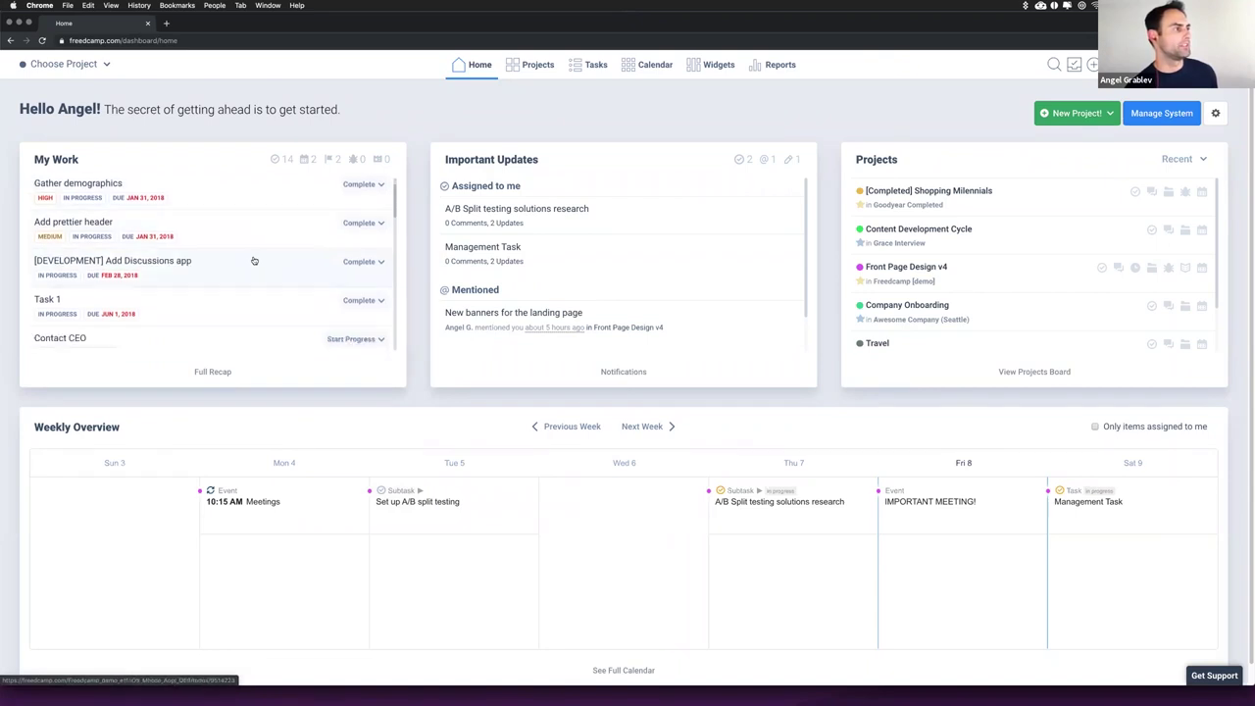
{"action": "scroll", "coordinate": [255, 261], "scroll_direction": "down", "scroll_amount": 10}
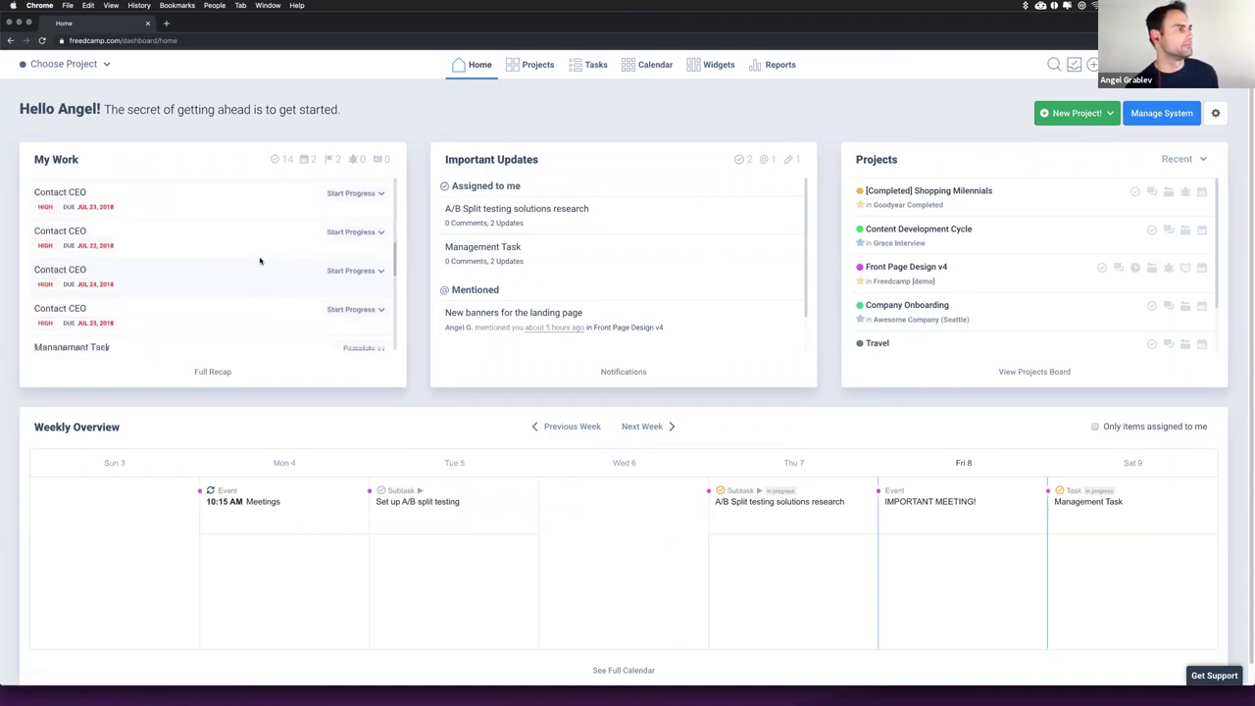
{"action": "scroll", "coordinate": [258, 257], "scroll_direction": "up", "scroll_amount": 4}
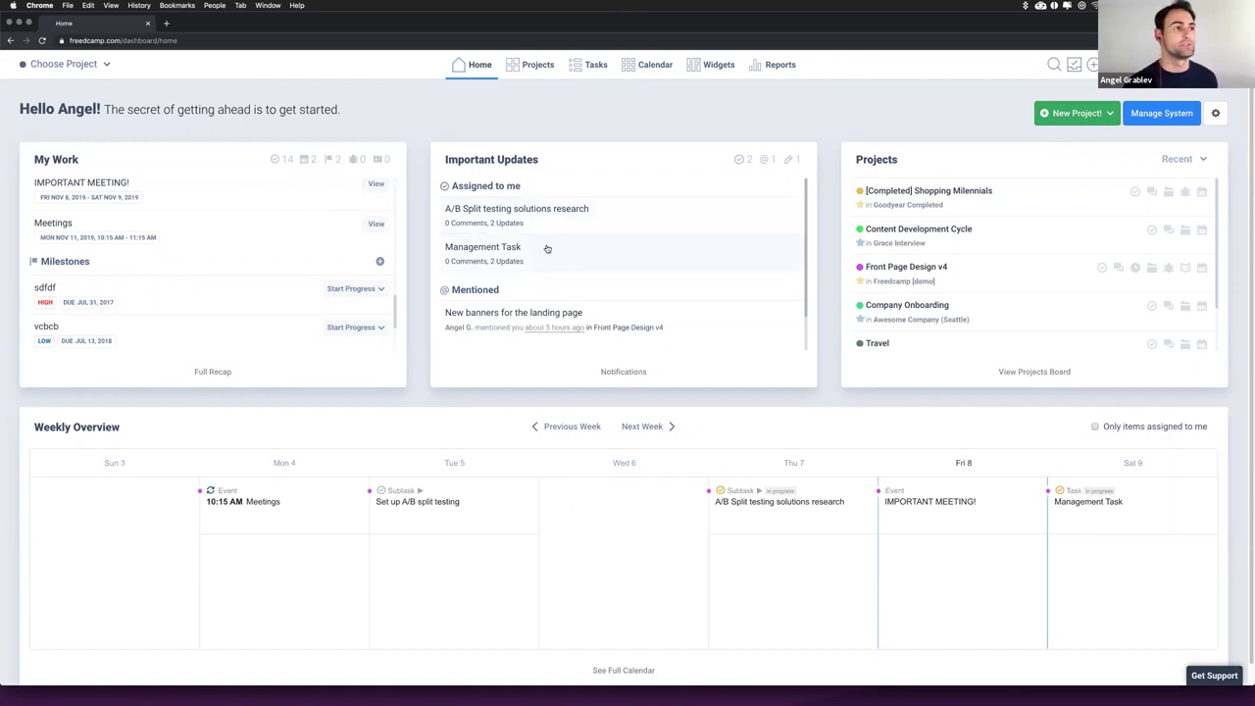
Step: Scroll through Important Updates and view the Projects list's sort options
{"action": "scroll", "coordinate": [546, 247], "scroll_direction": "down", "scroll_amount": 1}
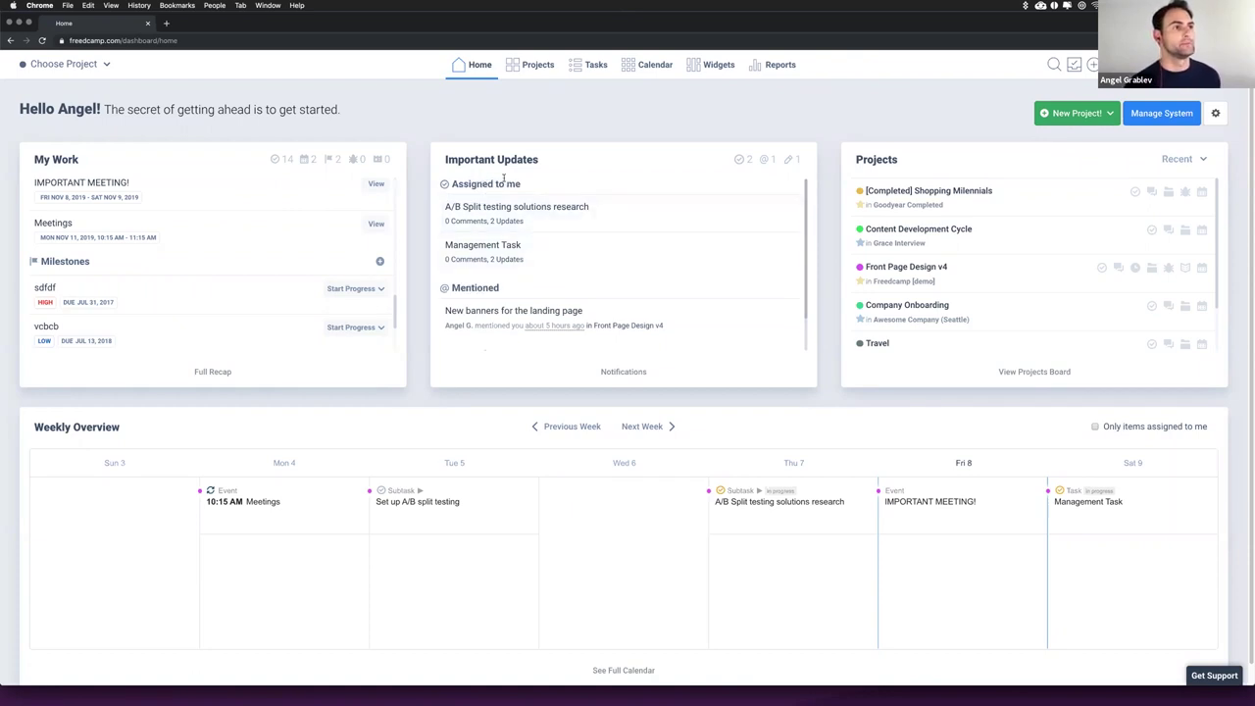
{"action": "scroll", "coordinate": [520, 199], "scroll_direction": "down", "scroll_amount": 1}
{"action": "scroll", "coordinate": [521, 247], "scroll_direction": "down", "scroll_amount": 2}
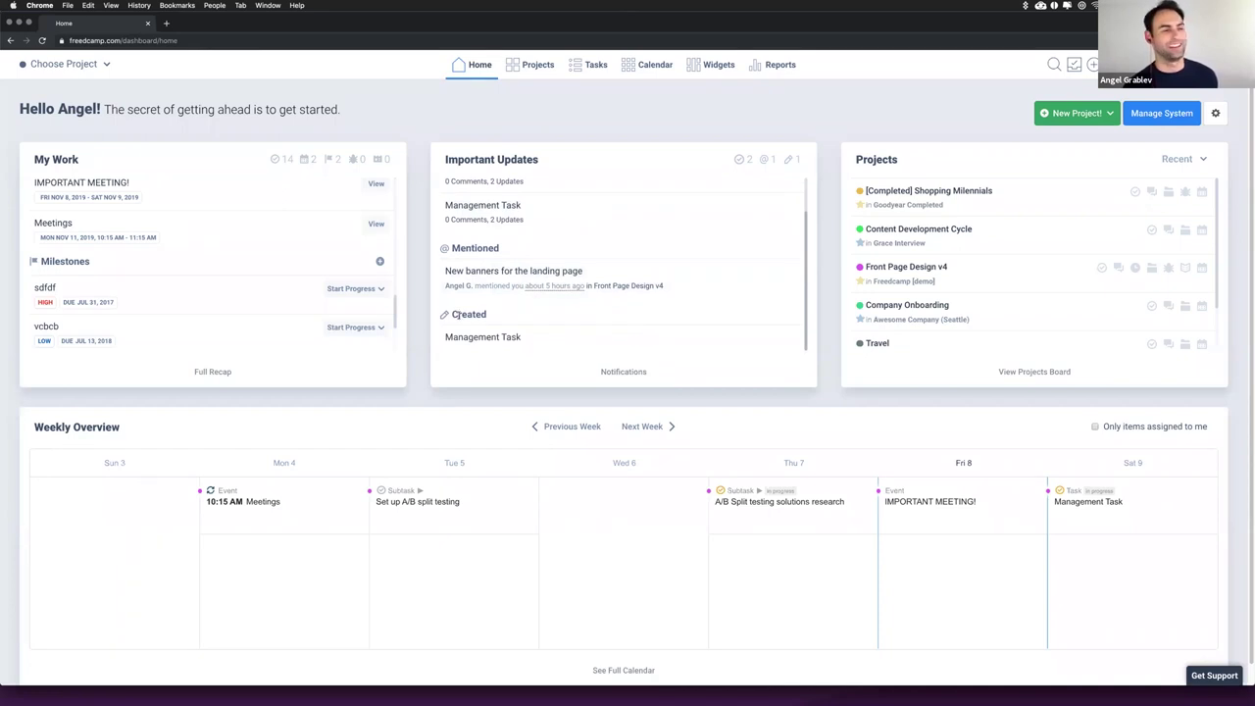
{"action": "scroll", "coordinate": [470, 324], "scroll_direction": "down", "scroll_amount": 1}
{"action": "scroll", "coordinate": [491, 332], "scroll_direction": "down", "scroll_amount": 1}
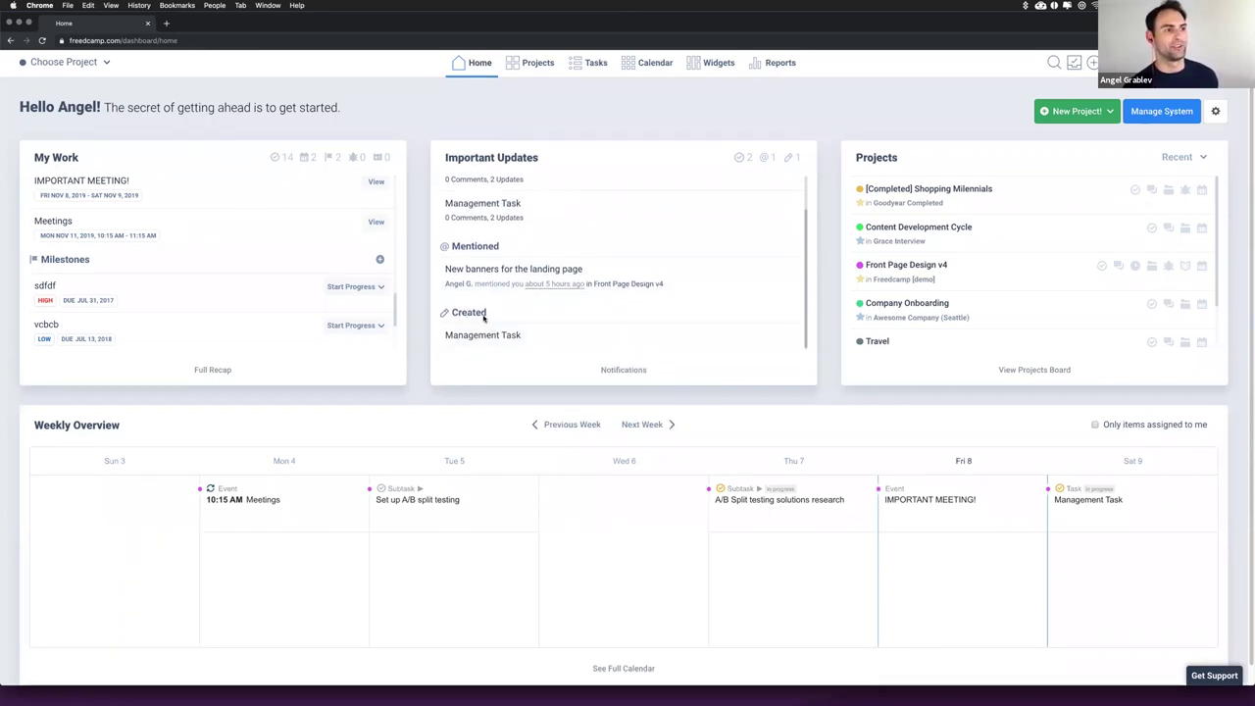
{"action": "scroll", "coordinate": [579, 338], "scroll_direction": "up", "scroll_amount": 3}
{"action": "scroll", "coordinate": [796, 281], "scroll_direction": "up", "scroll_amount": 1}
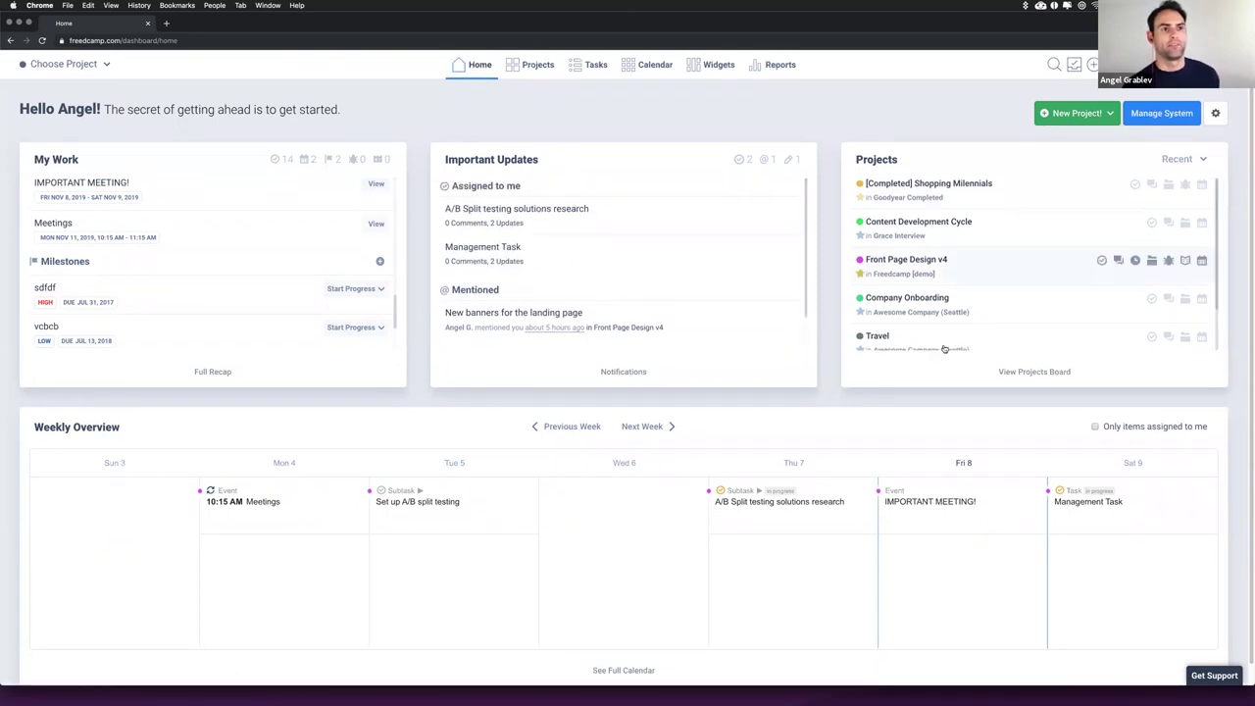
{"action": "scroll", "coordinate": [980, 255], "scroll_direction": "down", "scroll_amount": 1}
{"action": "scroll", "coordinate": [997, 229], "scroll_direction": "up", "scroll_amount": 1}
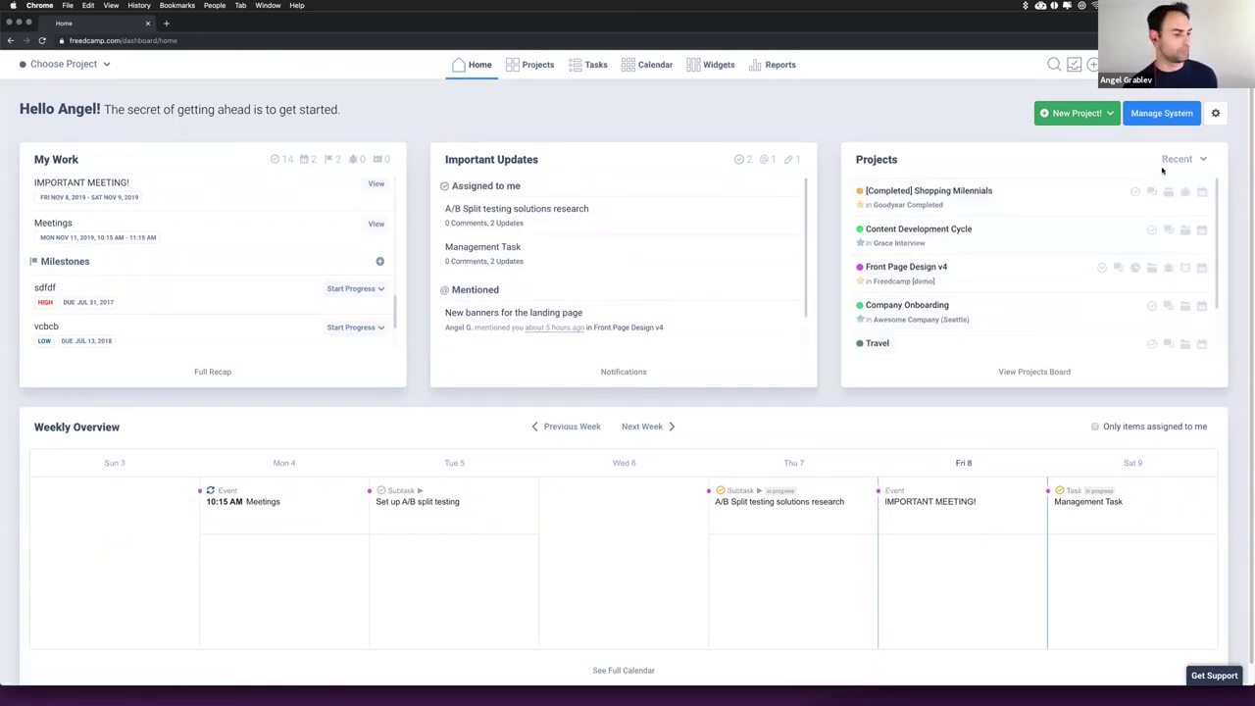
{"action": "left_click", "coordinate": [1181, 161]}
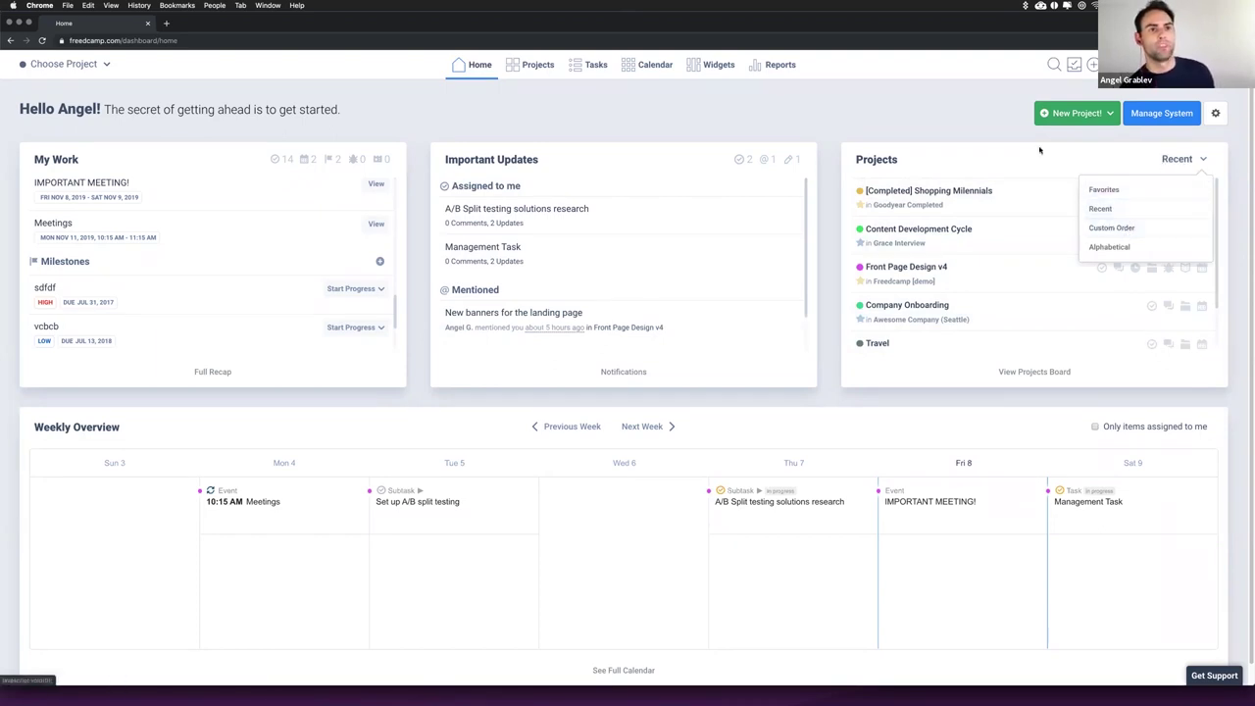
Step: Advance the Weekly Overview to next week, Sun 10 to Sat 16
{"action": "scroll", "coordinate": [461, 495], "scroll_direction": "down", "scroll_amount": 1}
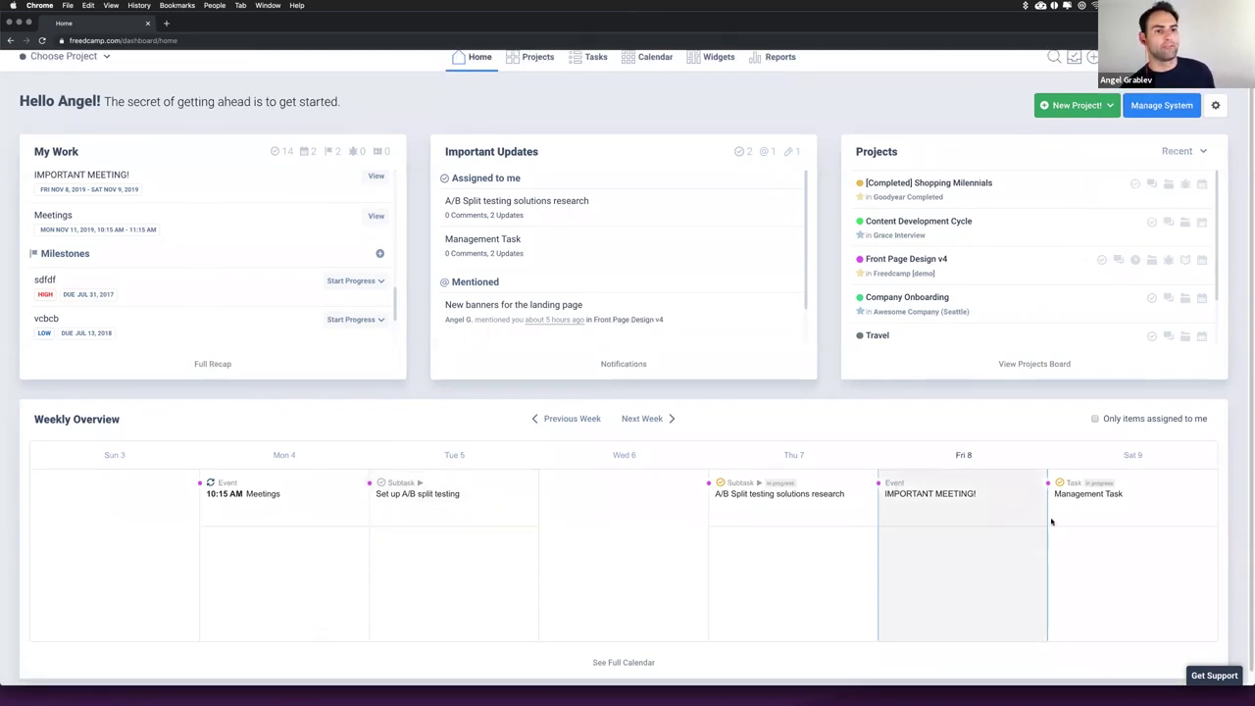
{"action": "scroll", "coordinate": [123, 545], "scroll_direction": "down", "scroll_amount": 1}
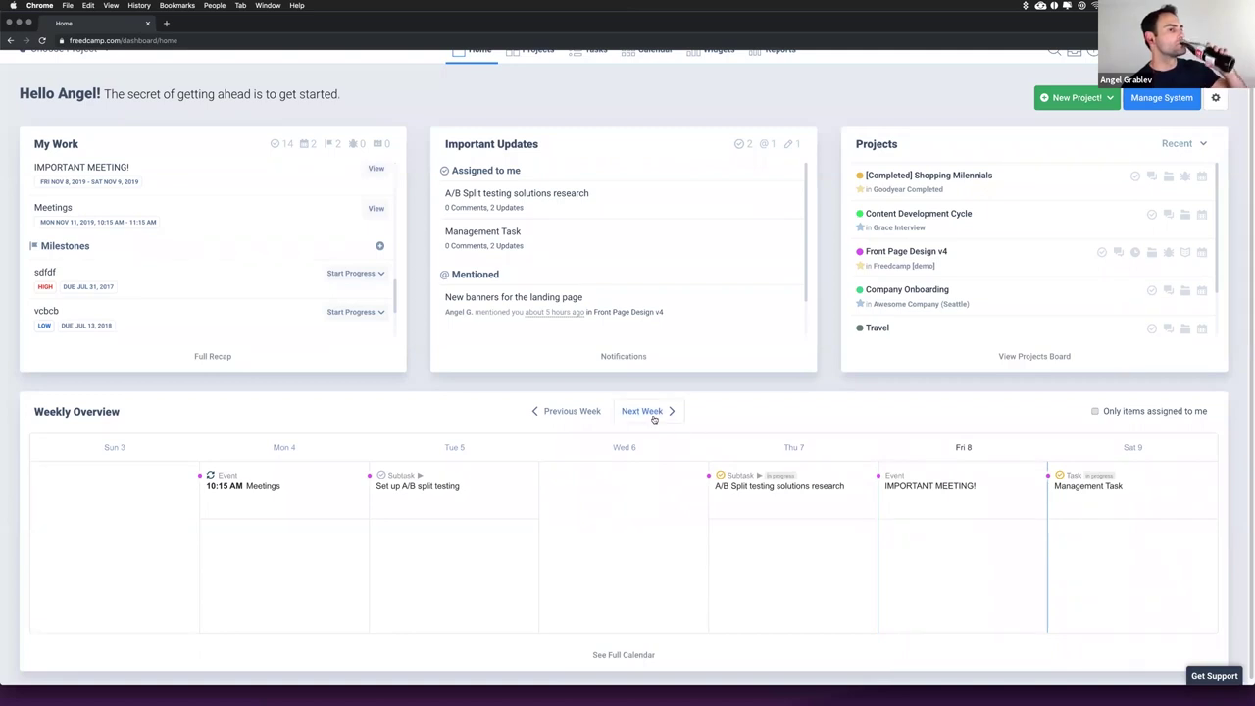
{"action": "left_click", "coordinate": [618, 425]}
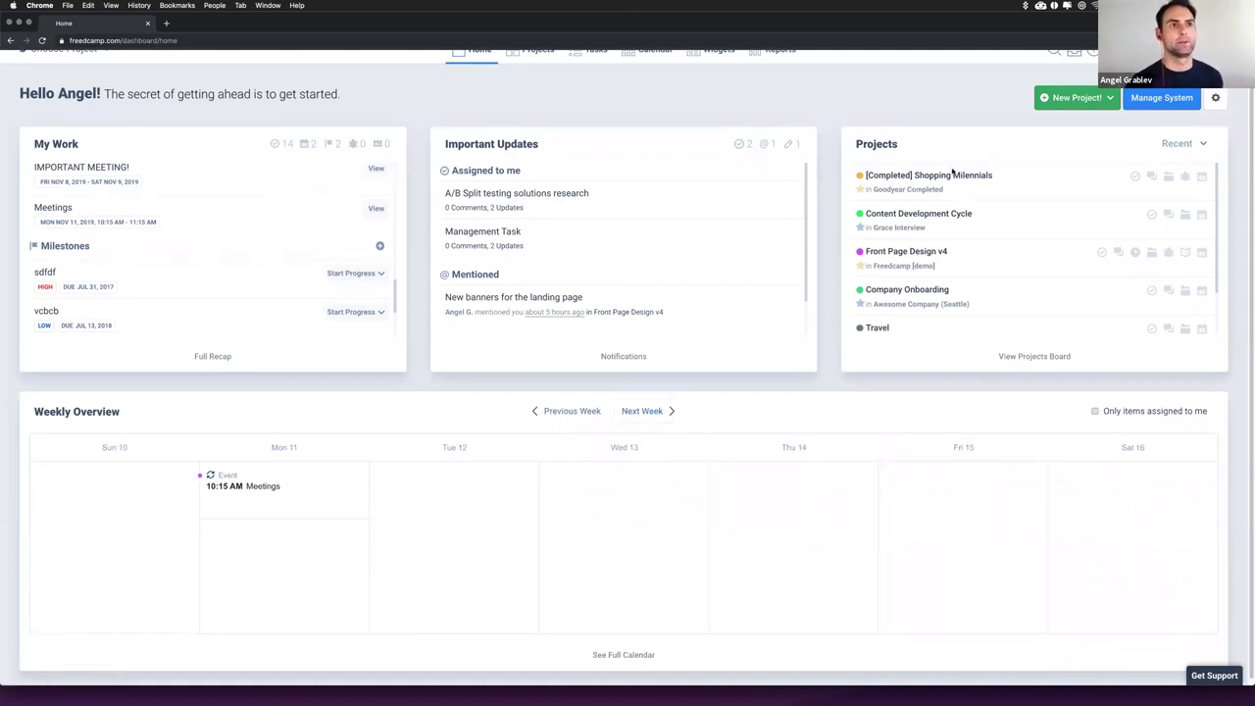
{"action": "scroll", "coordinate": [742, 131], "scroll_direction": "up", "scroll_amount": 2}
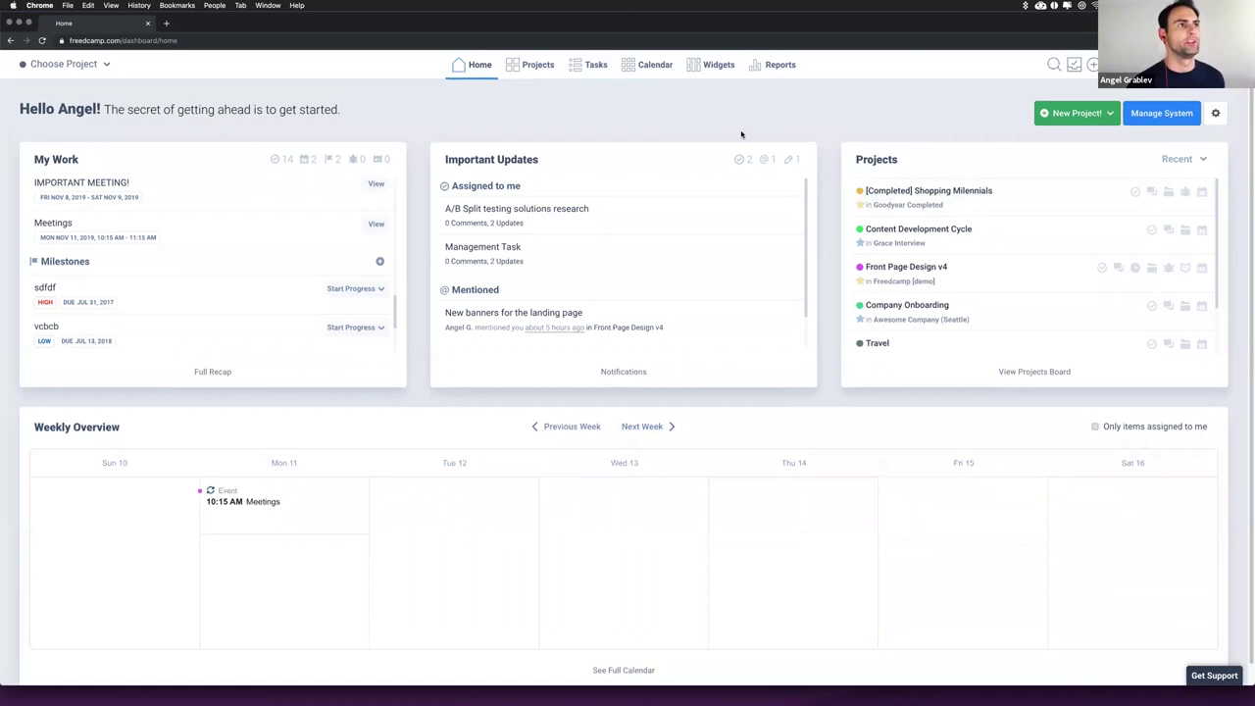
Step: Show the all-projects Tasks board sorted by Due Date Asc, checking the filter criteria without applying any
{"action": "left_click", "coordinate": [596, 65]}
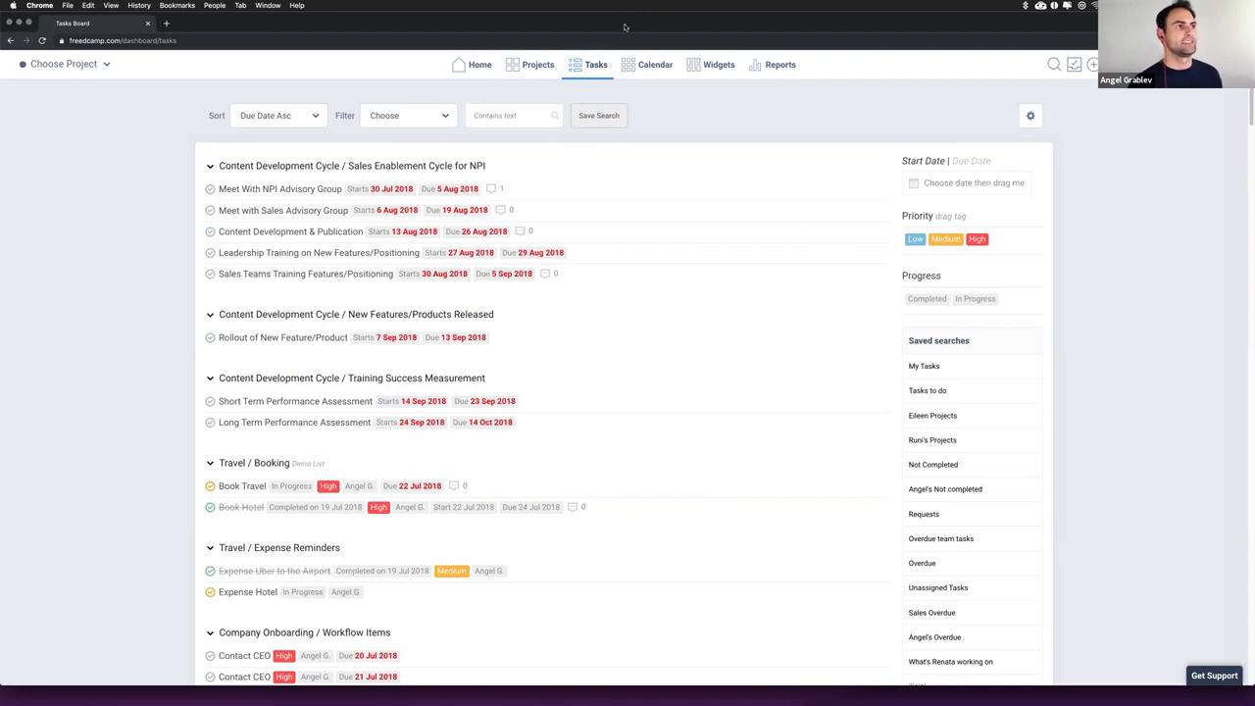
{"action": "left_click", "coordinate": [422, 121]}
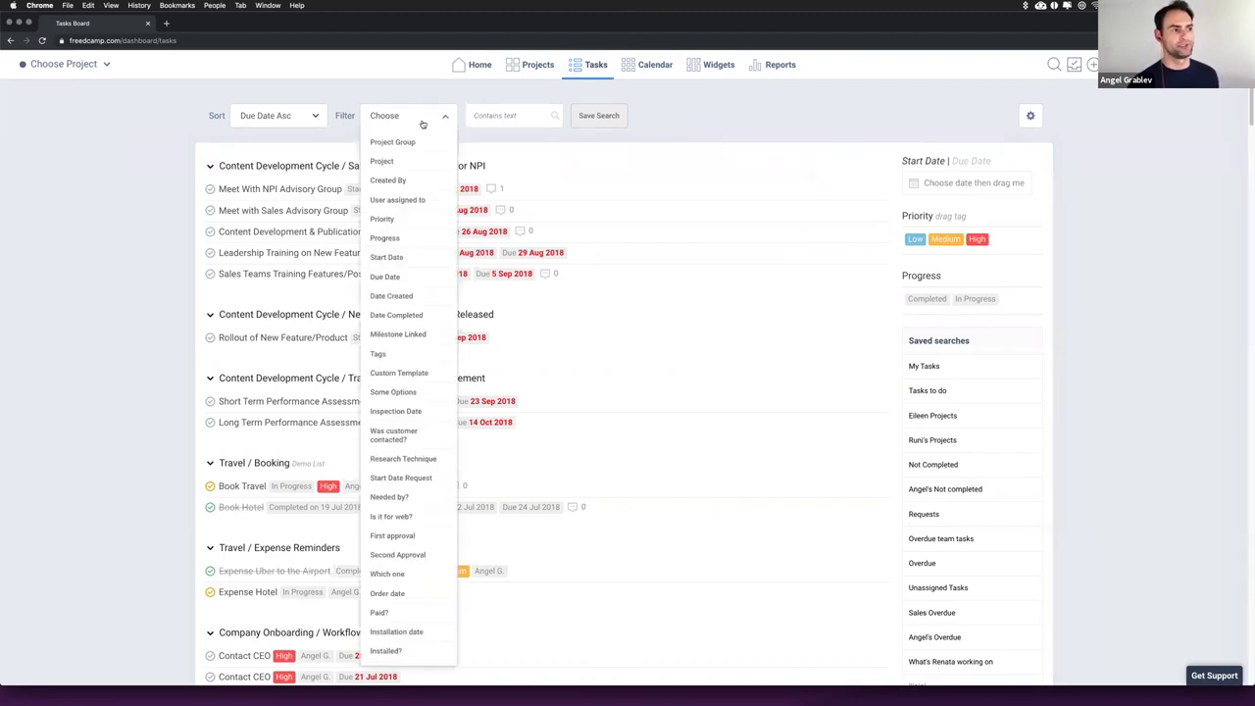
{"action": "scroll", "coordinate": [404, 412], "scroll_direction": "down", "scroll_amount": 1}
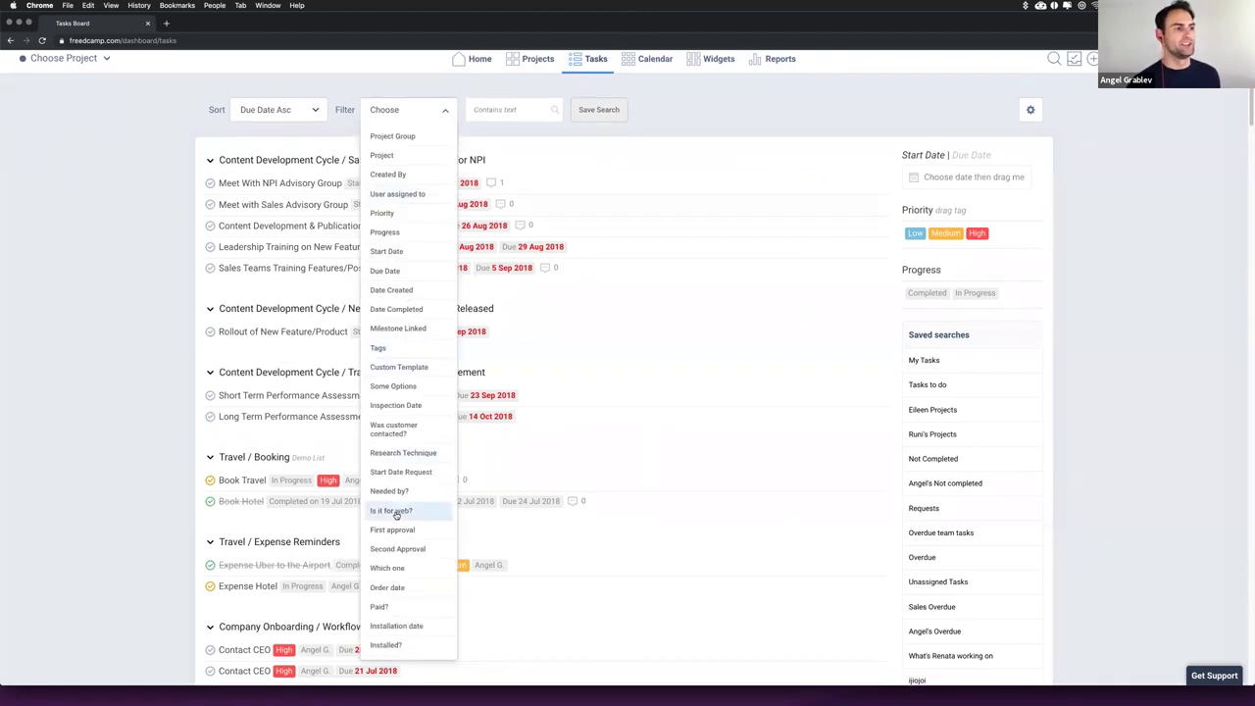
{"action": "scroll", "coordinate": [415, 291], "scroll_direction": "up", "scroll_amount": 1}
{"action": "mouse_move", "coordinate": [409, 296]}
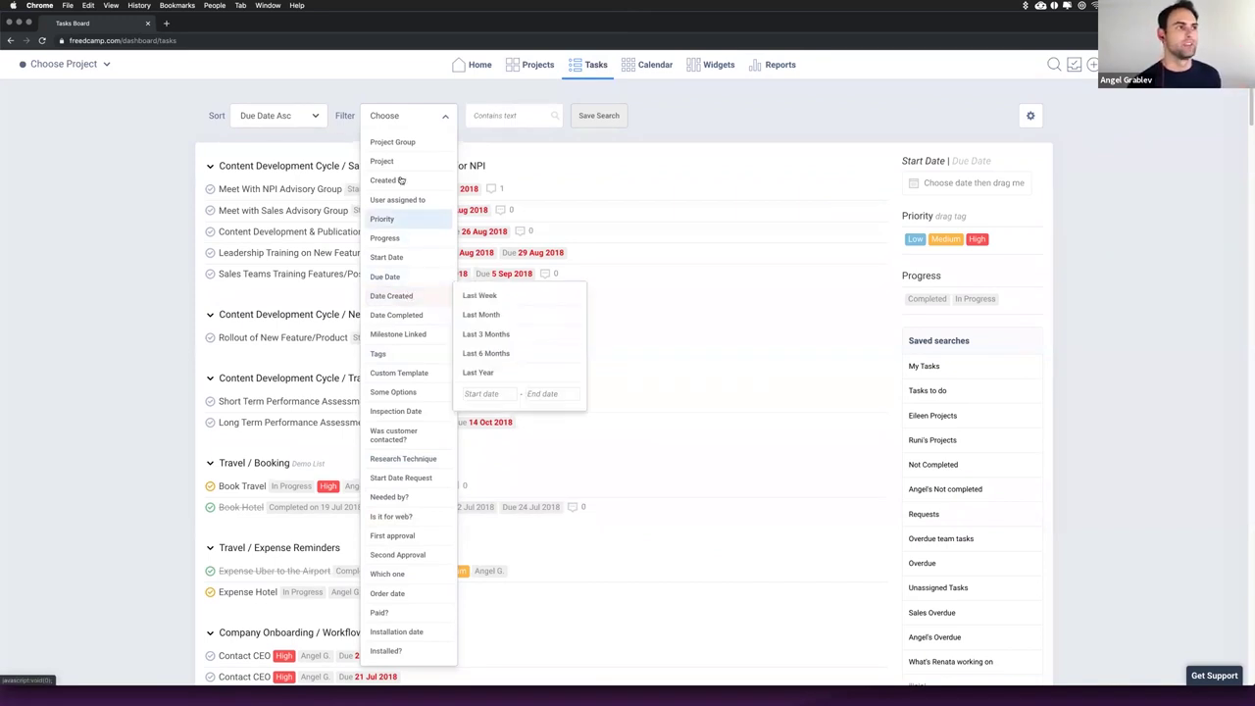
{"action": "mouse_move", "coordinate": [402, 142]}
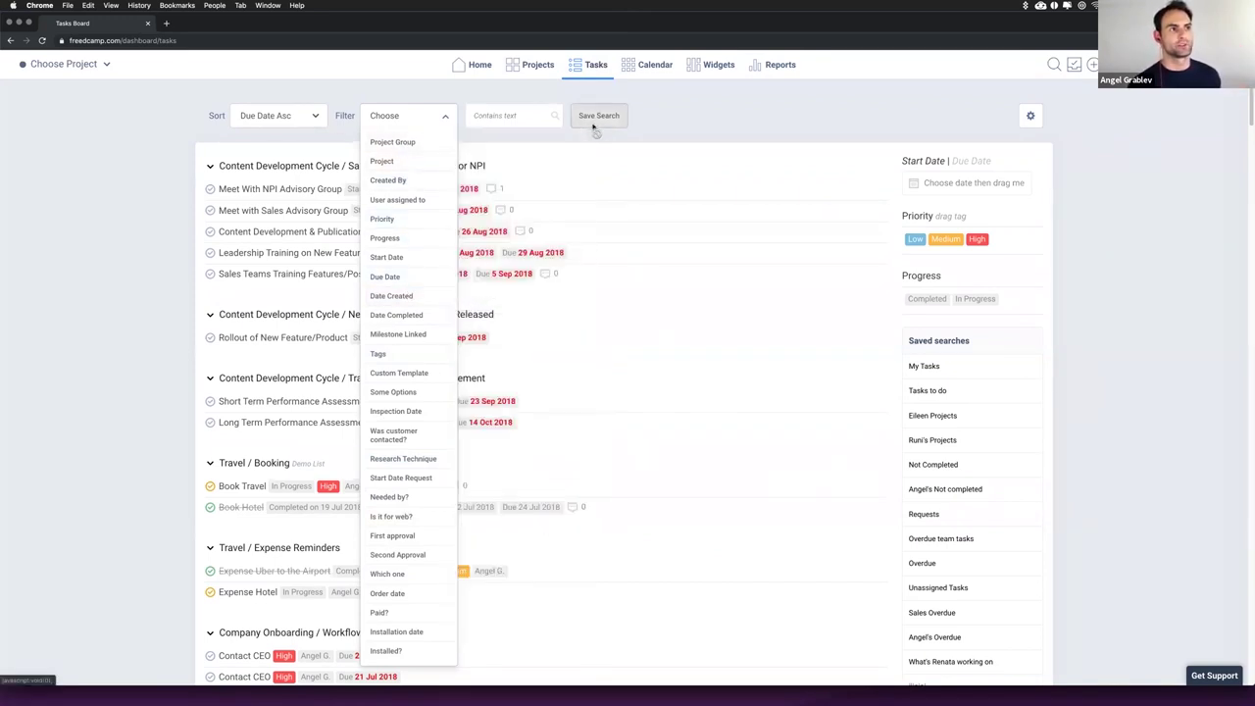
{"action": "left_click", "coordinate": [589, 119]}
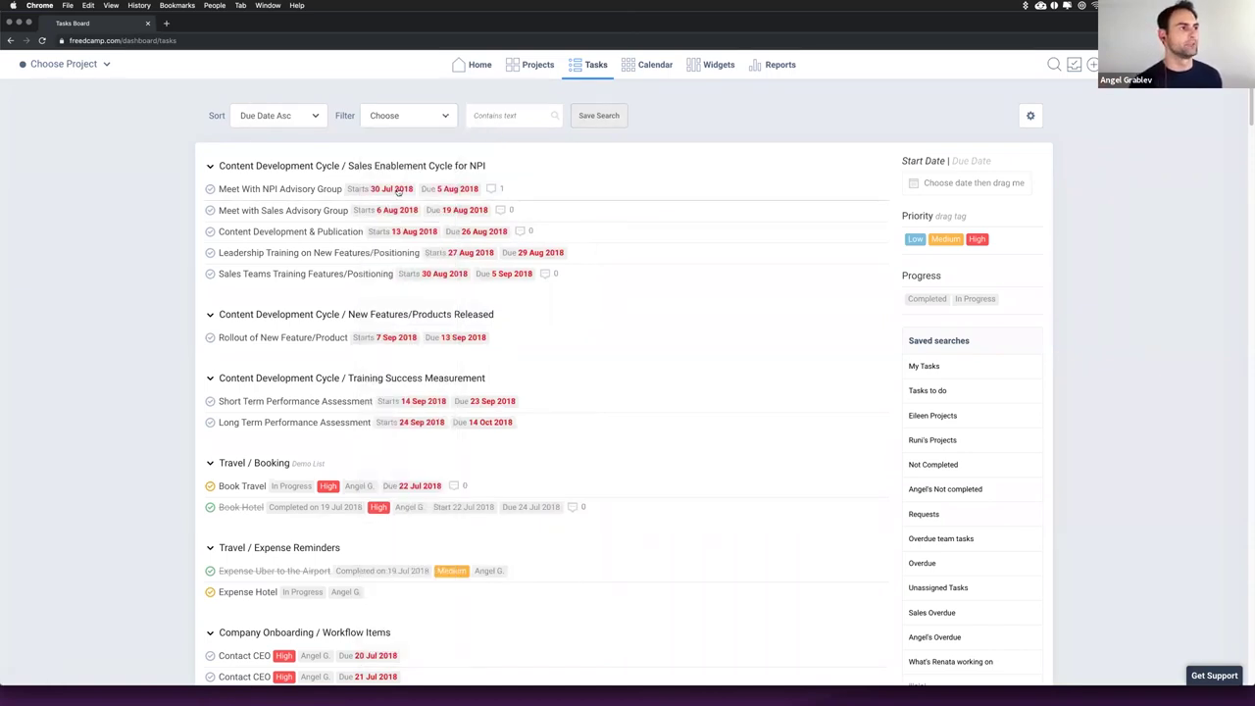
{"action": "scroll", "coordinate": [461, 266], "scroll_direction": "down", "scroll_amount": 2}
{"action": "scroll", "coordinate": [461, 267], "scroll_direction": "down", "scroll_amount": 1}
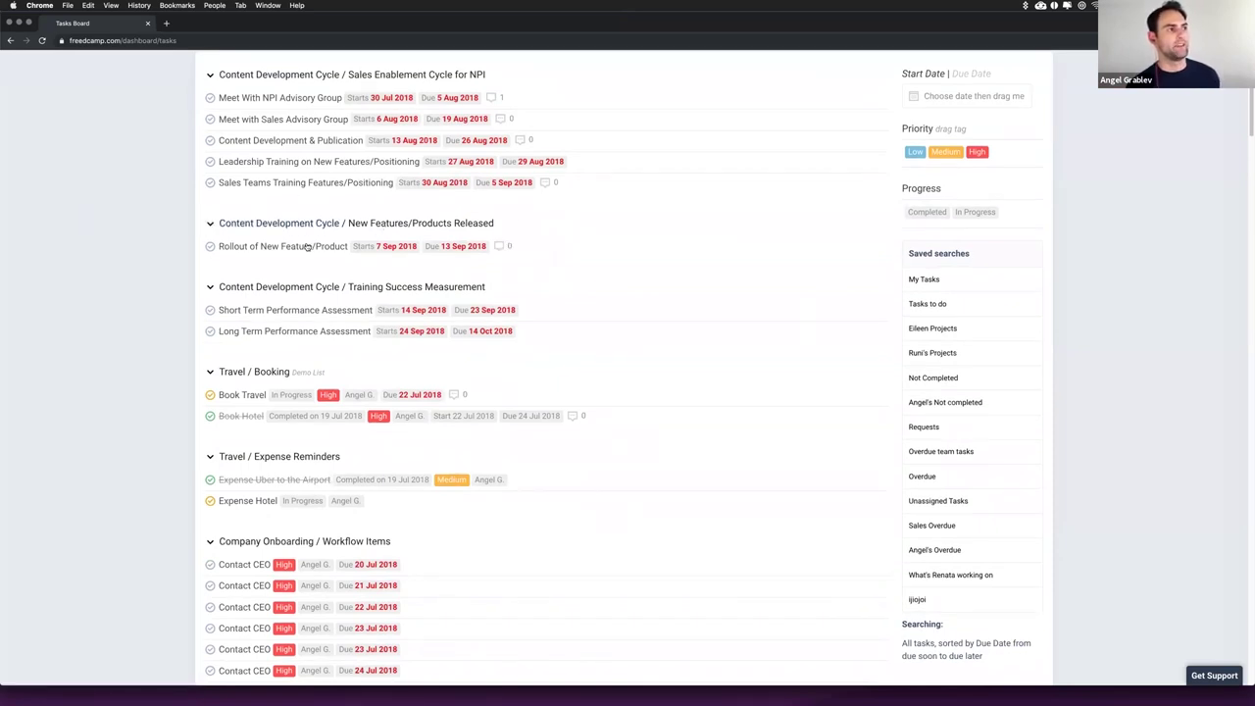
{"action": "scroll", "coordinate": [572, 427], "scroll_direction": "down", "scroll_amount": 5}
{"action": "scroll", "coordinate": [573, 431], "scroll_direction": "up", "scroll_amount": 6}
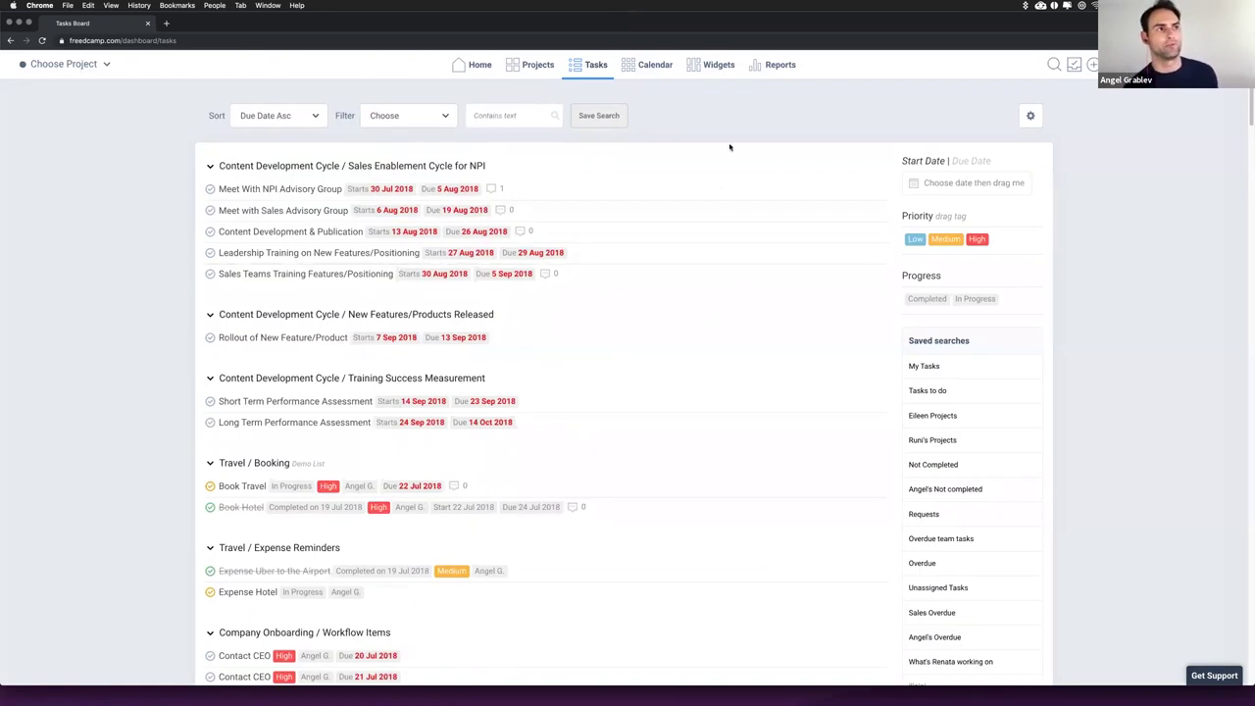
Step: Switch to the all-projects Calendar in November 2019 month view, previewing filter fields without filtering
{"action": "left_click", "coordinate": [658, 68]}
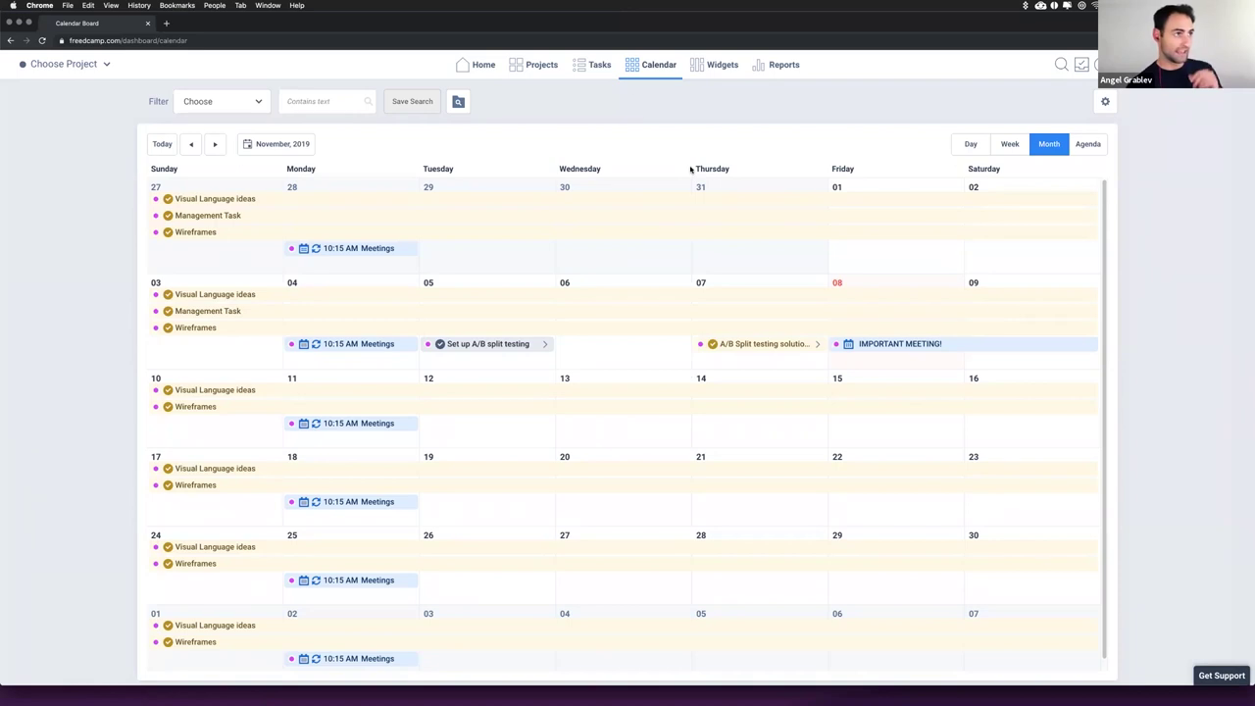
{"action": "left_click", "coordinate": [225, 106]}
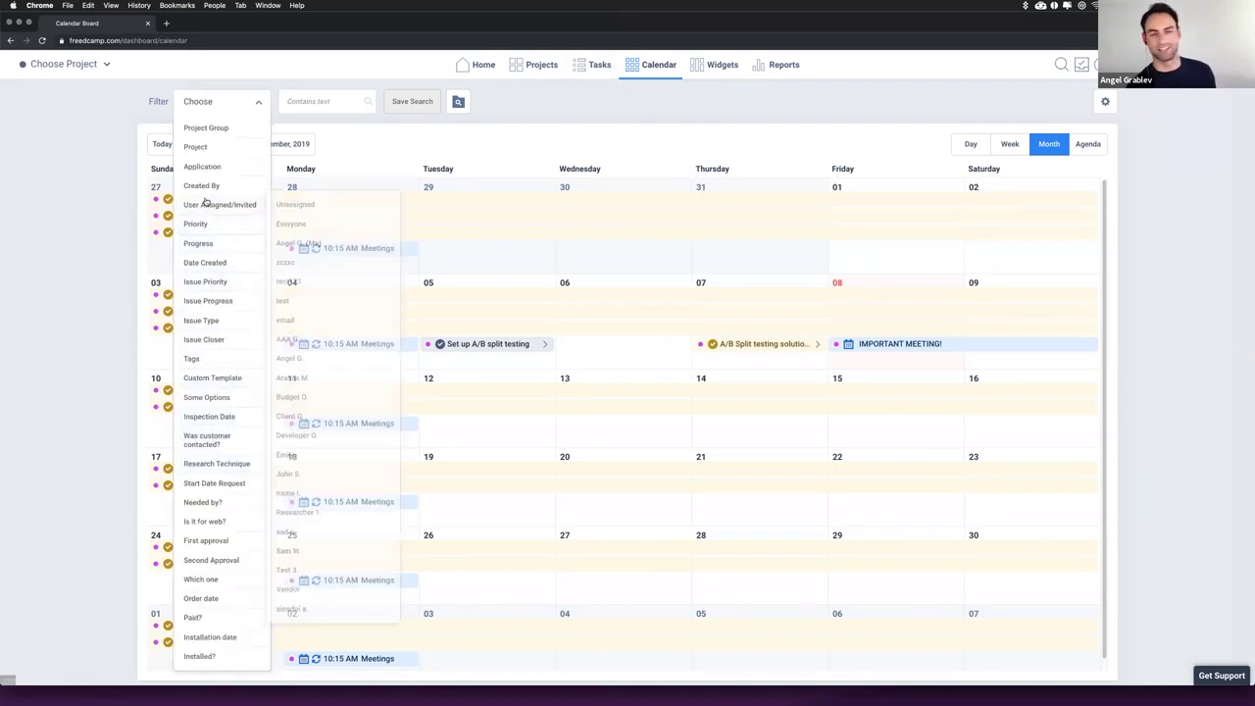
{"action": "left_click", "coordinate": [92, 184]}
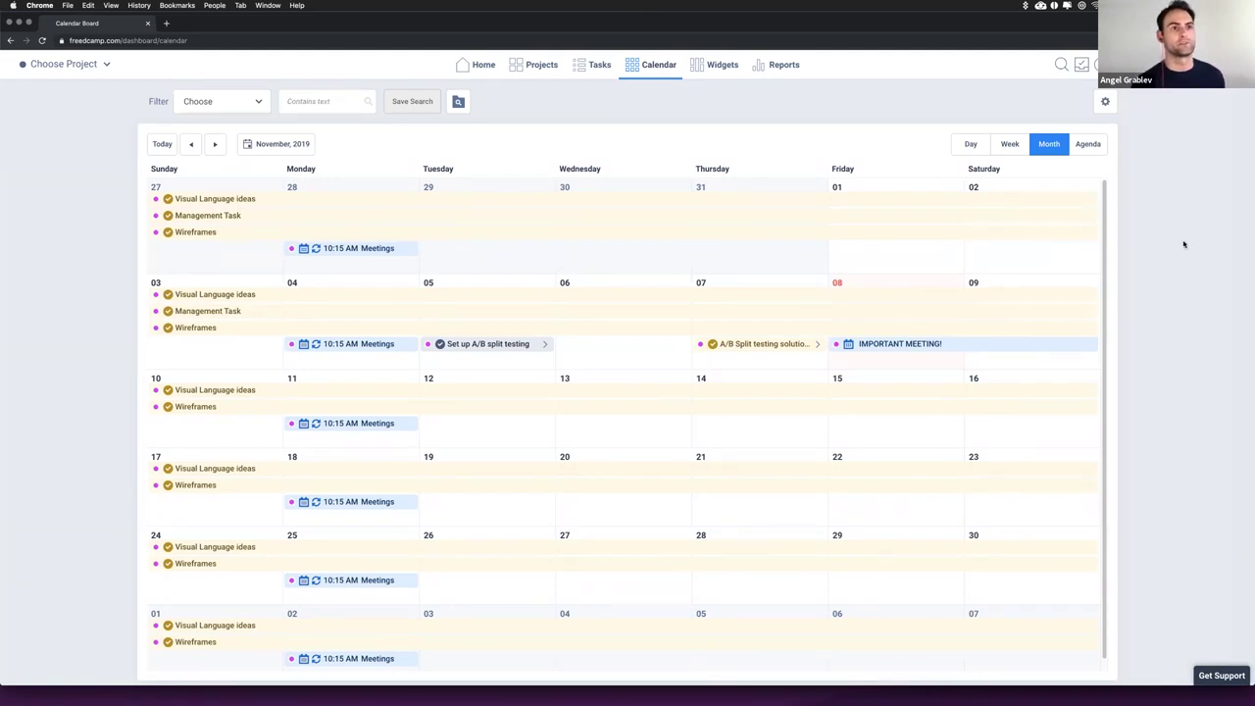
Step: Mark the Thursday A/B split-testing task complete and open Visual Language ideas in full in a new tab
{"action": "left_click", "coordinate": [713, 343]}
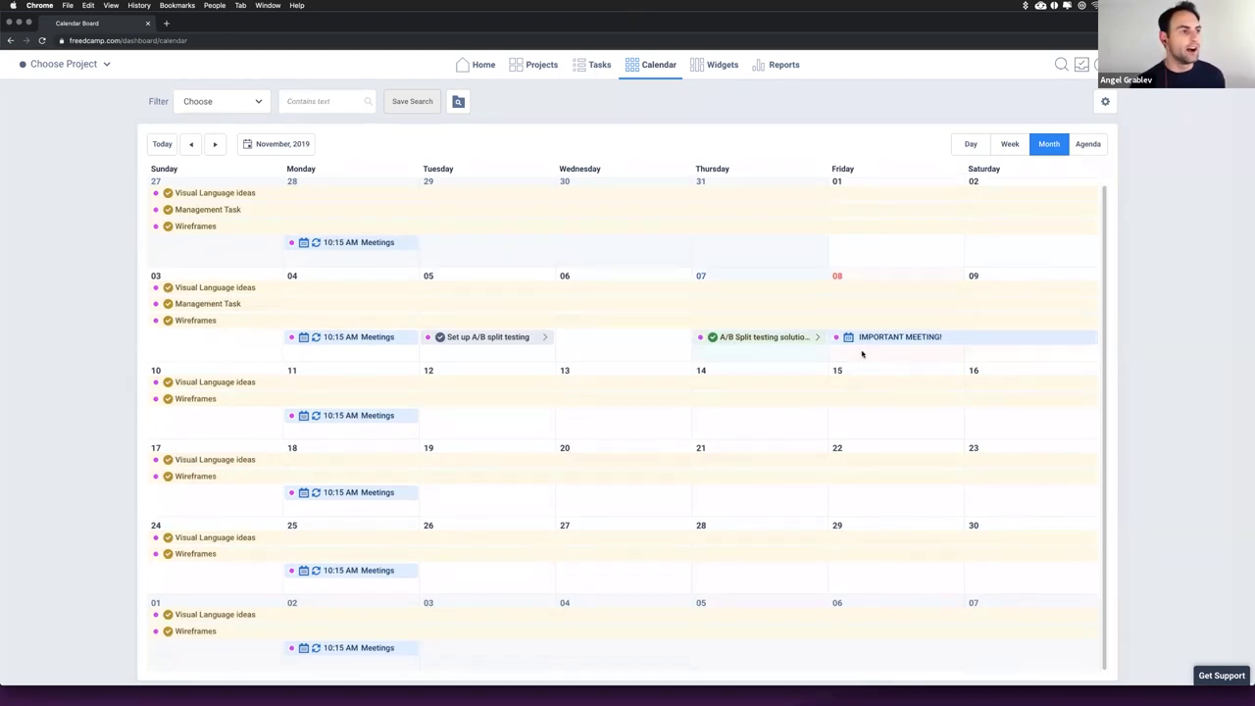
{"action": "left_click", "coordinate": [245, 293]}
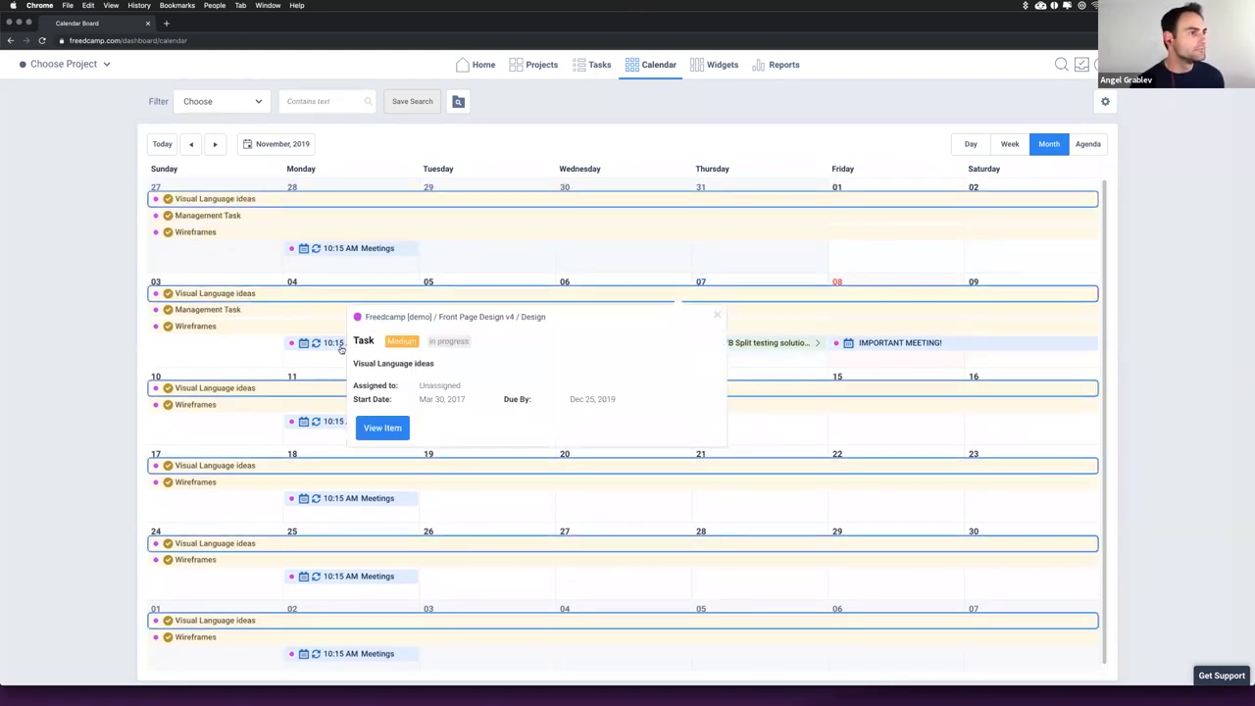
{"action": "left_click", "coordinate": [382, 428]}
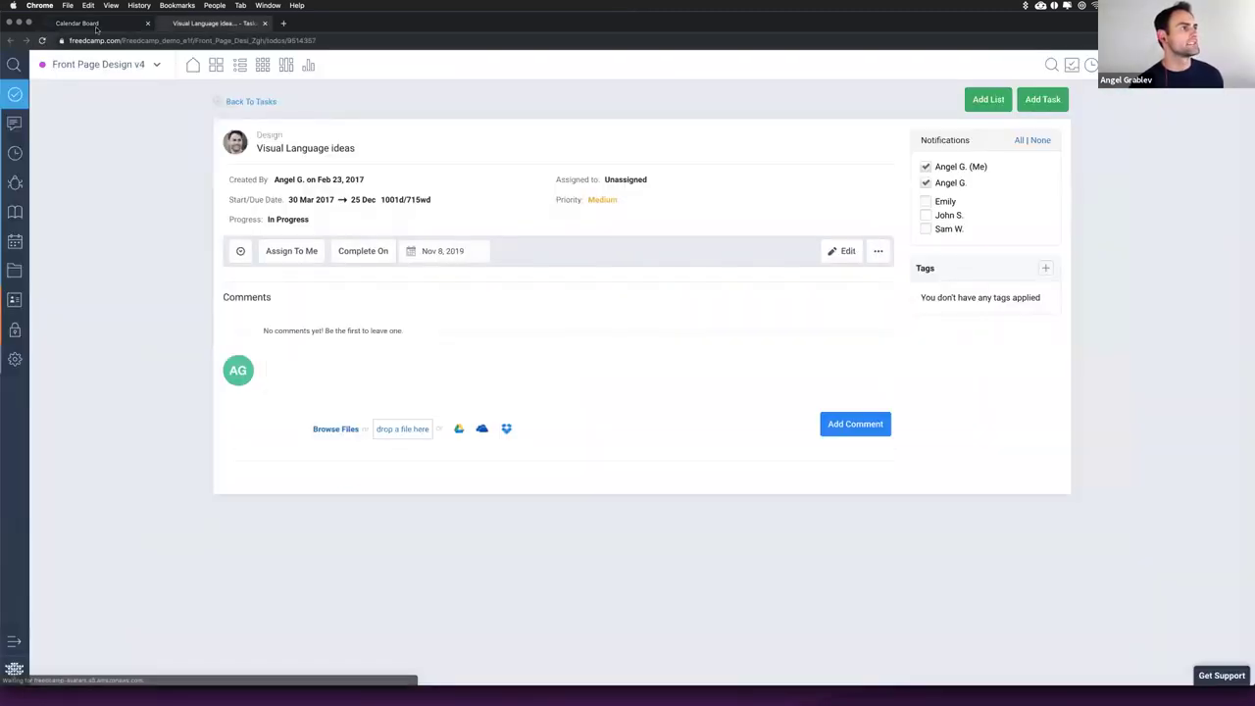
Step: Back on the calendar, view and close the 10:15 AM Meetings event, then go to the Widgets board
{"action": "key", "text": "ctrl+shift+Tab"}
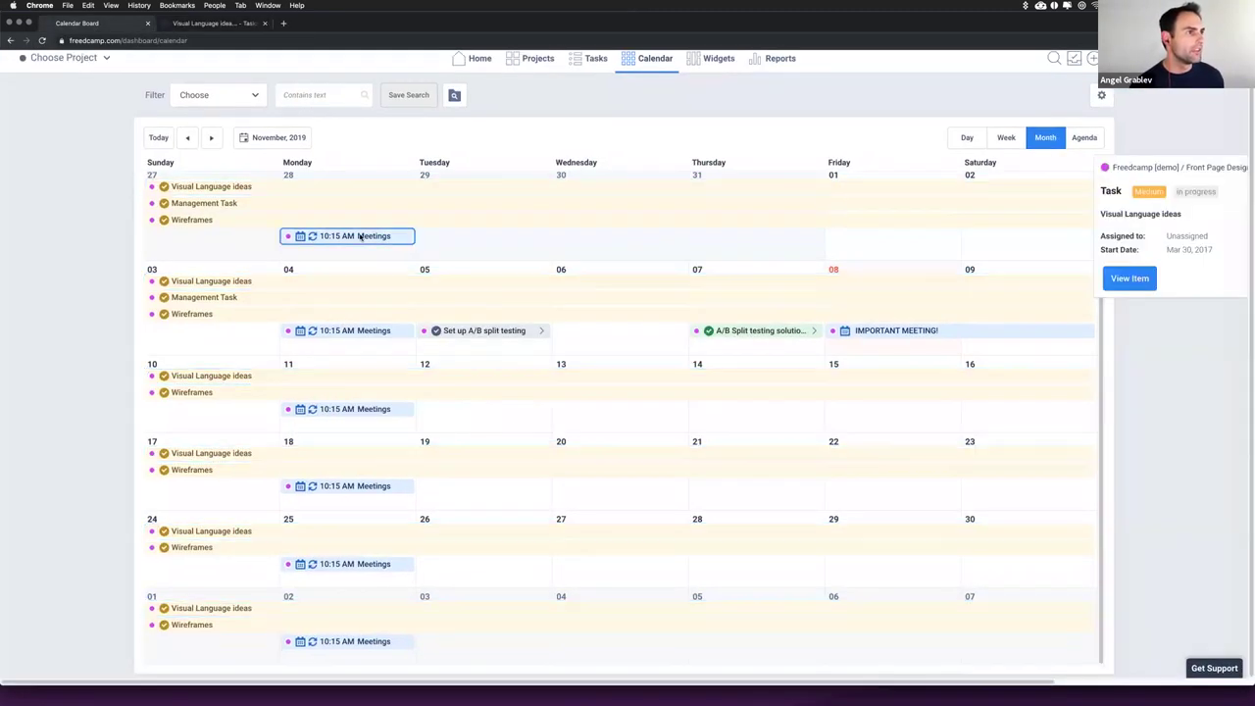
{"action": "left_click", "coordinate": [367, 244]}
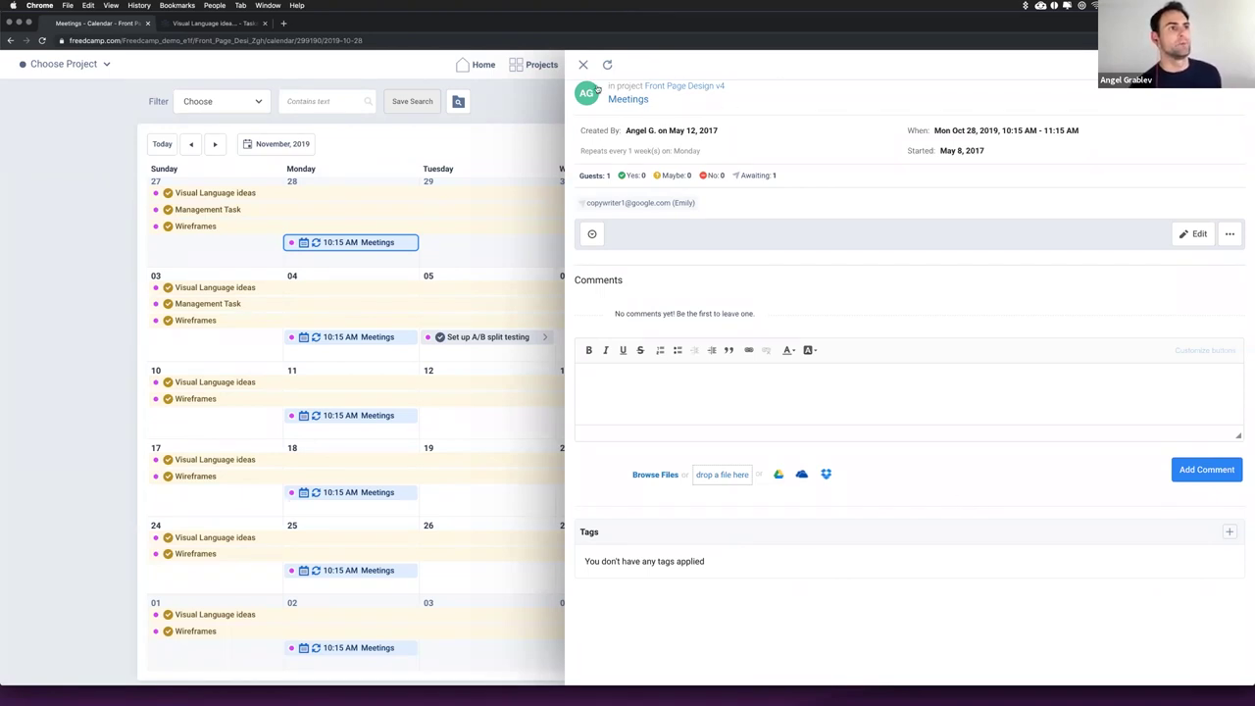
{"action": "left_click", "coordinate": [584, 66]}
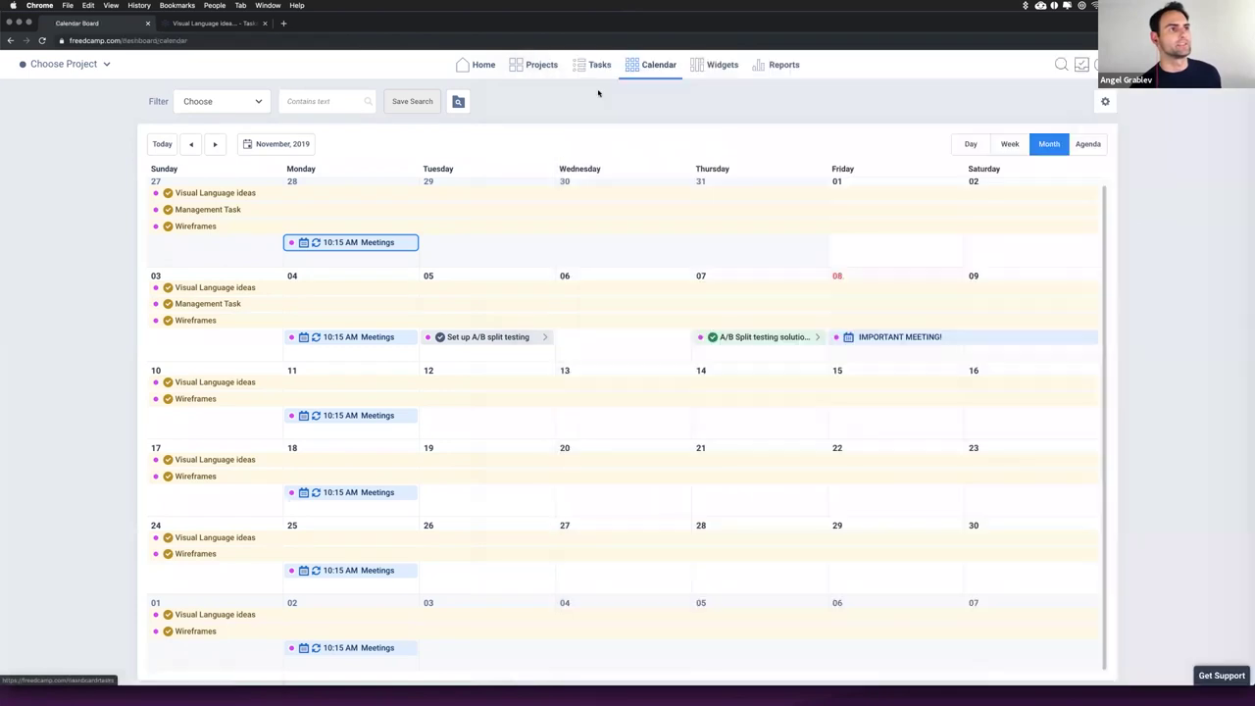
{"action": "left_click", "coordinate": [716, 65]}
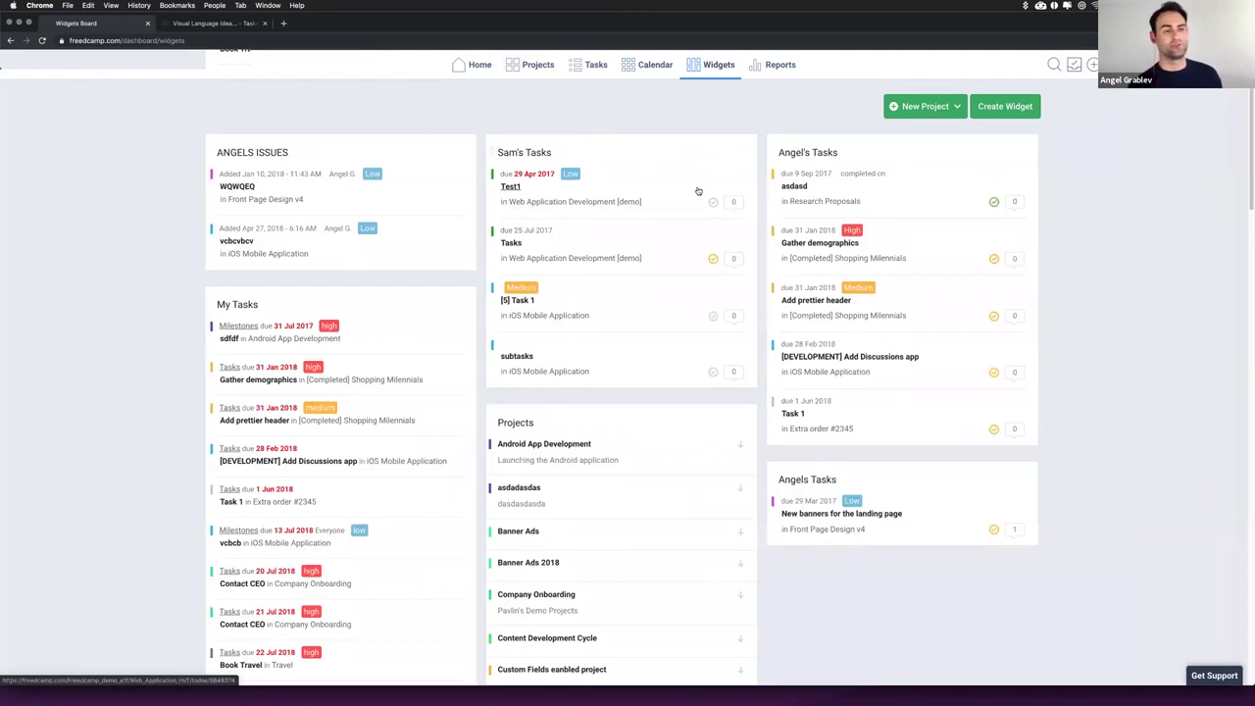
Step: Start a new widget with Create Widget on the Widgets board
{"action": "left_click", "coordinate": [1005, 107]}
Step: Pick Tasks as the widget type, leave Progress at All and Count at 5, then cancel
{"action": "left_click", "coordinate": [735, 115]}
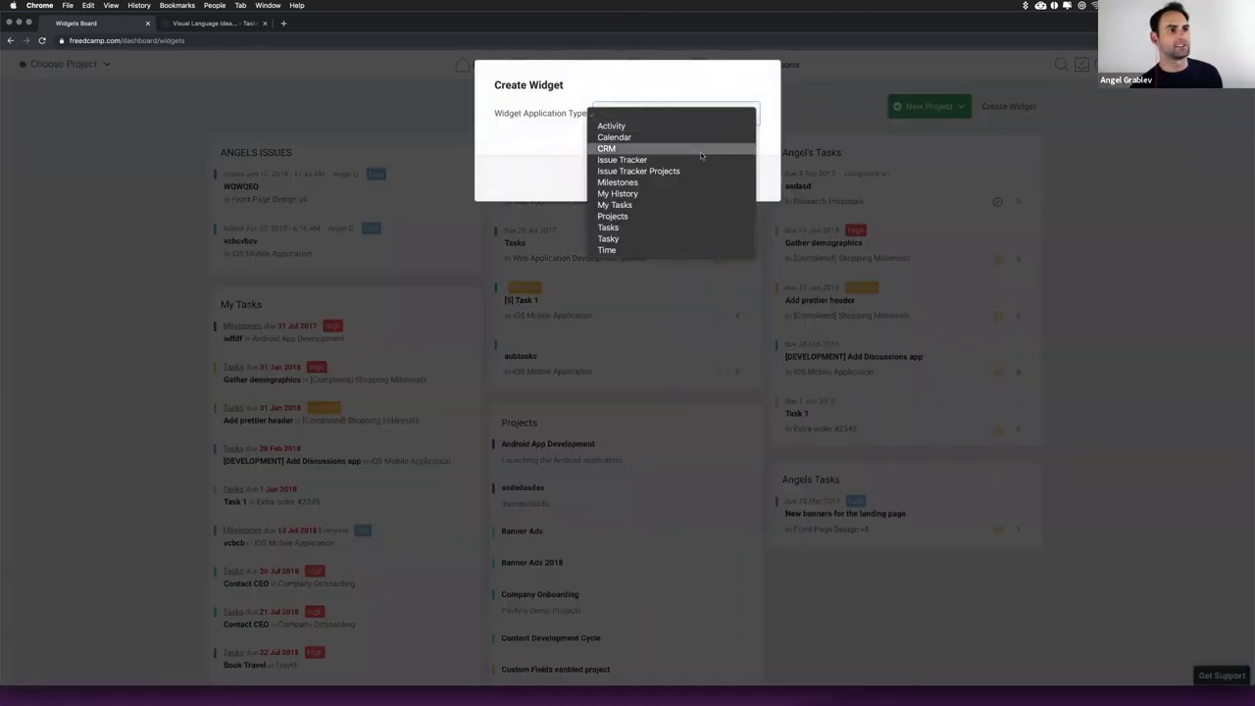
{"action": "left_click", "coordinate": [667, 230]}
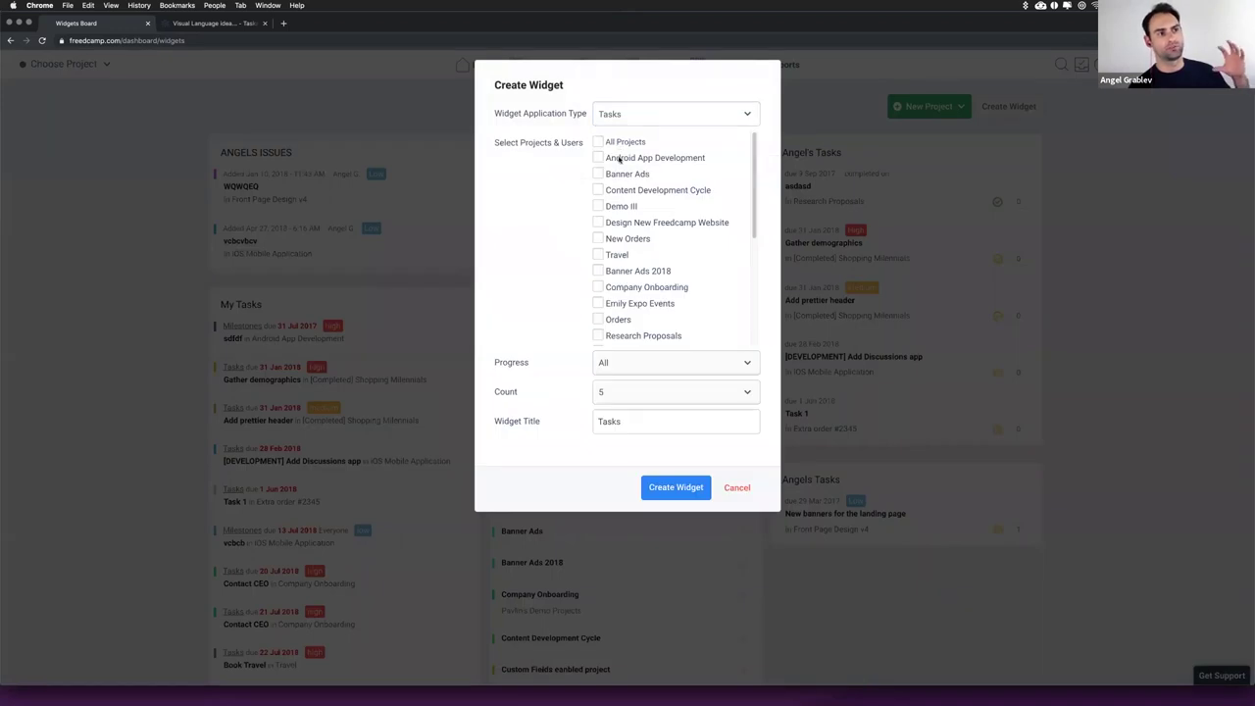
{"action": "scroll", "coordinate": [617, 226], "scroll_direction": "down", "scroll_amount": 1}
{"action": "left_click", "coordinate": [639, 364]}
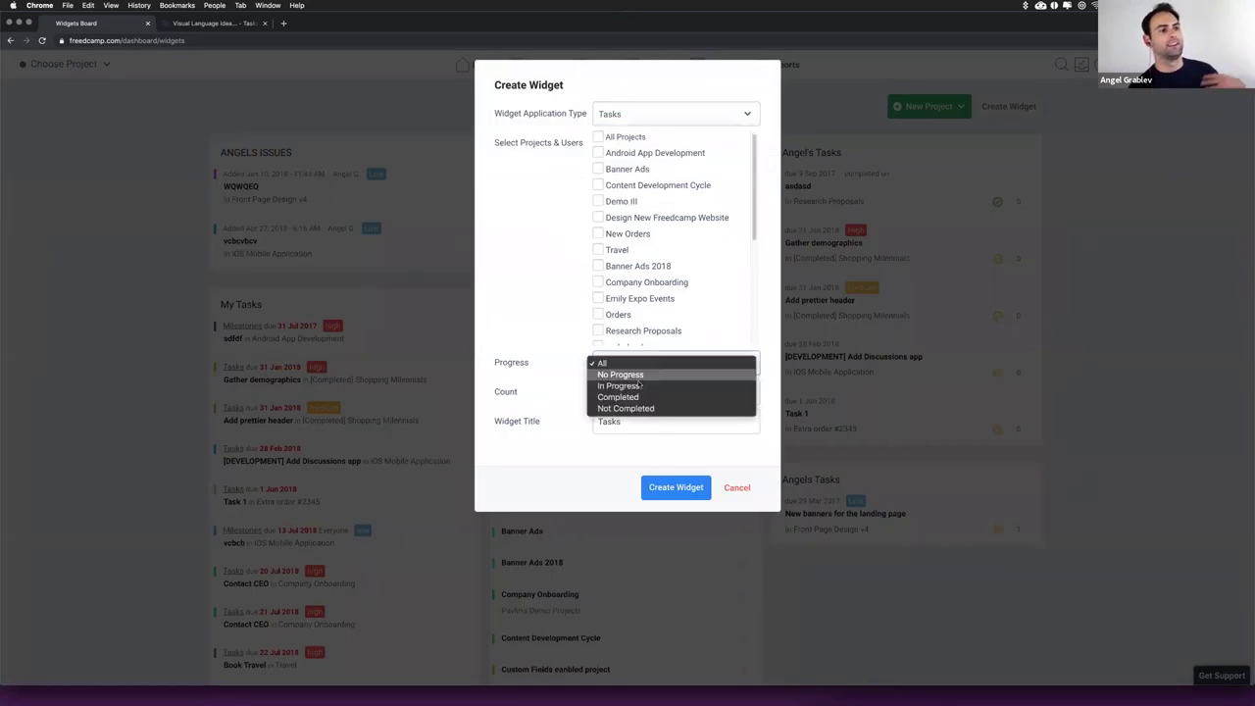
{"action": "left_click", "coordinate": [571, 383]}
{"action": "left_click", "coordinate": [569, 391]}
{"action": "left_click", "coordinate": [581, 415]}
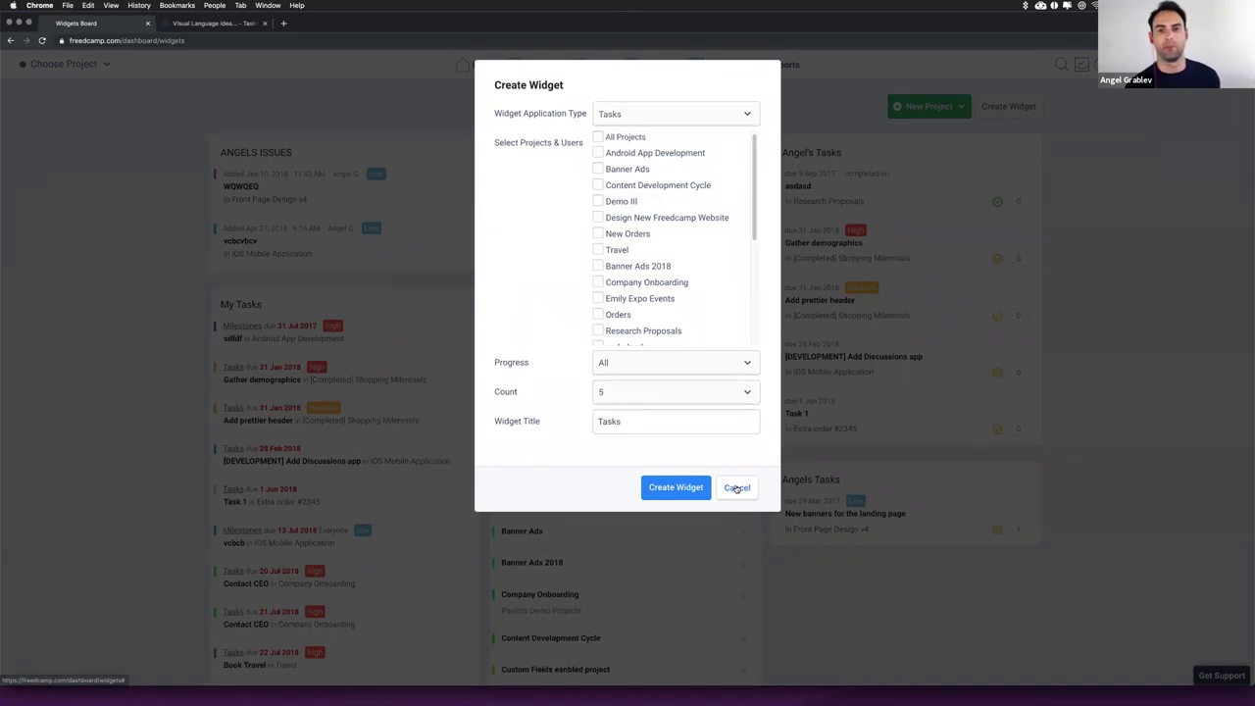
{"action": "left_click", "coordinate": [736, 487]}
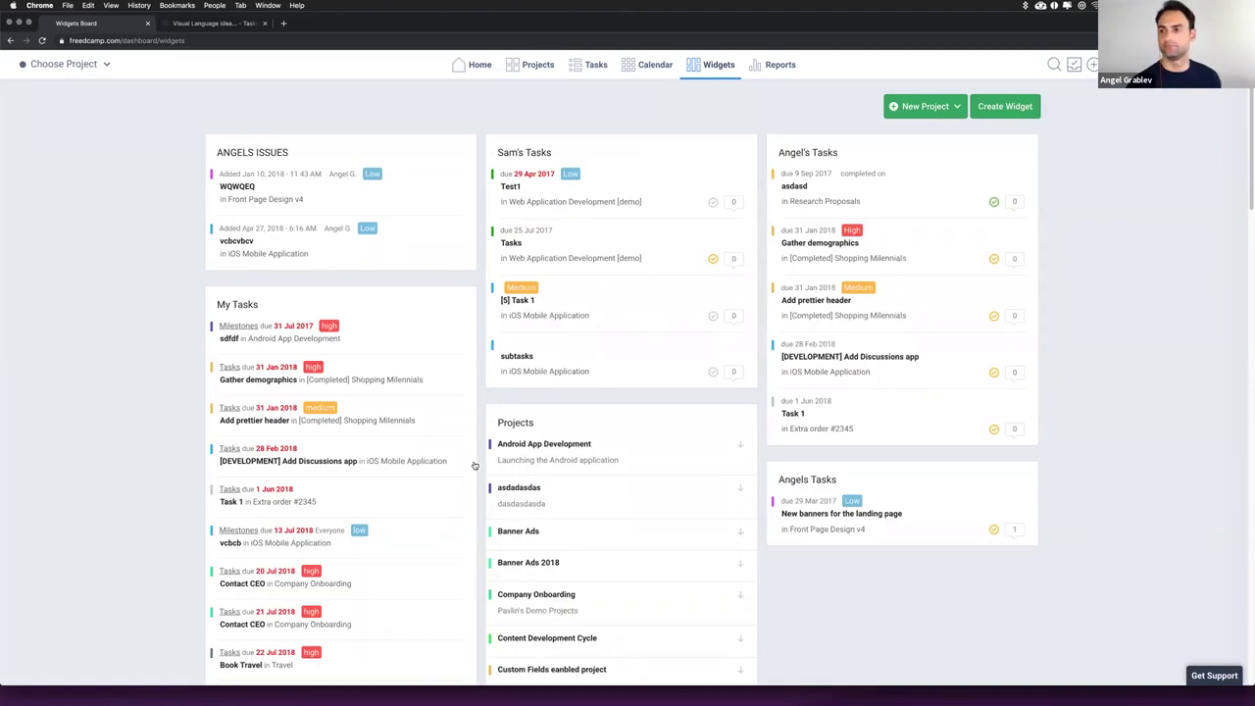
{"action": "key", "text": "super+Tab"}
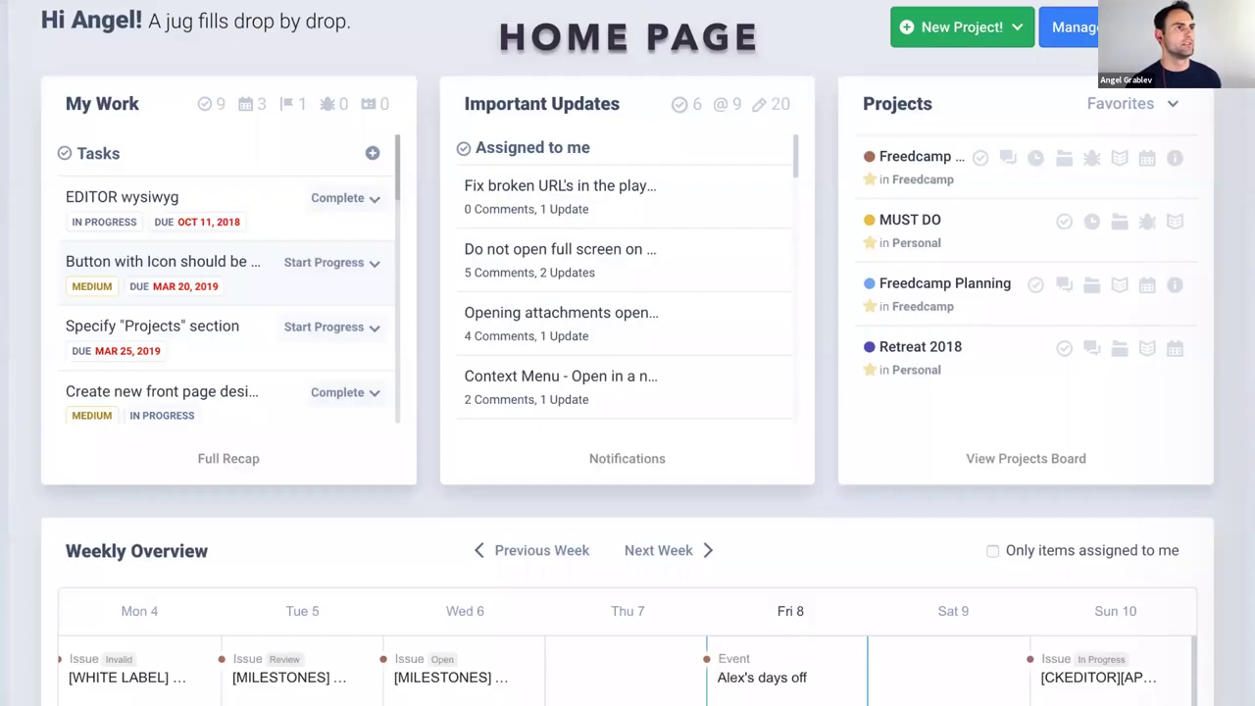
{"action": "key", "text": "Right"}
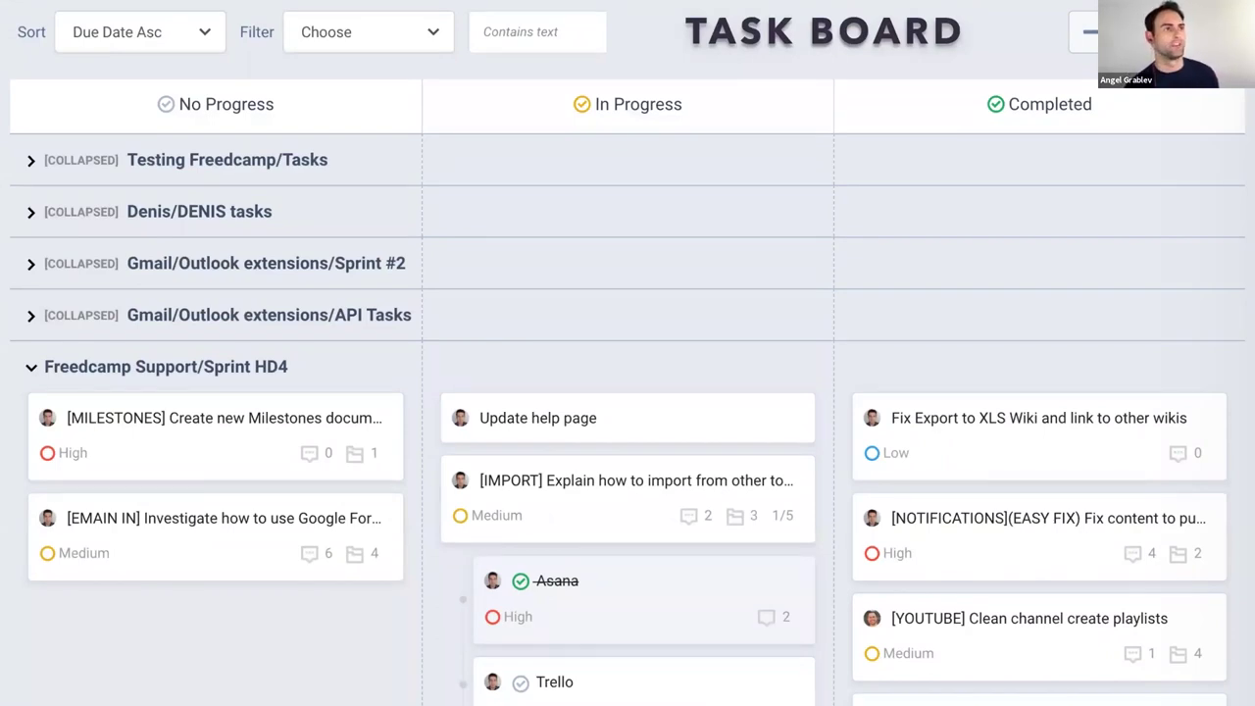
{"action": "key", "text": "Right"}
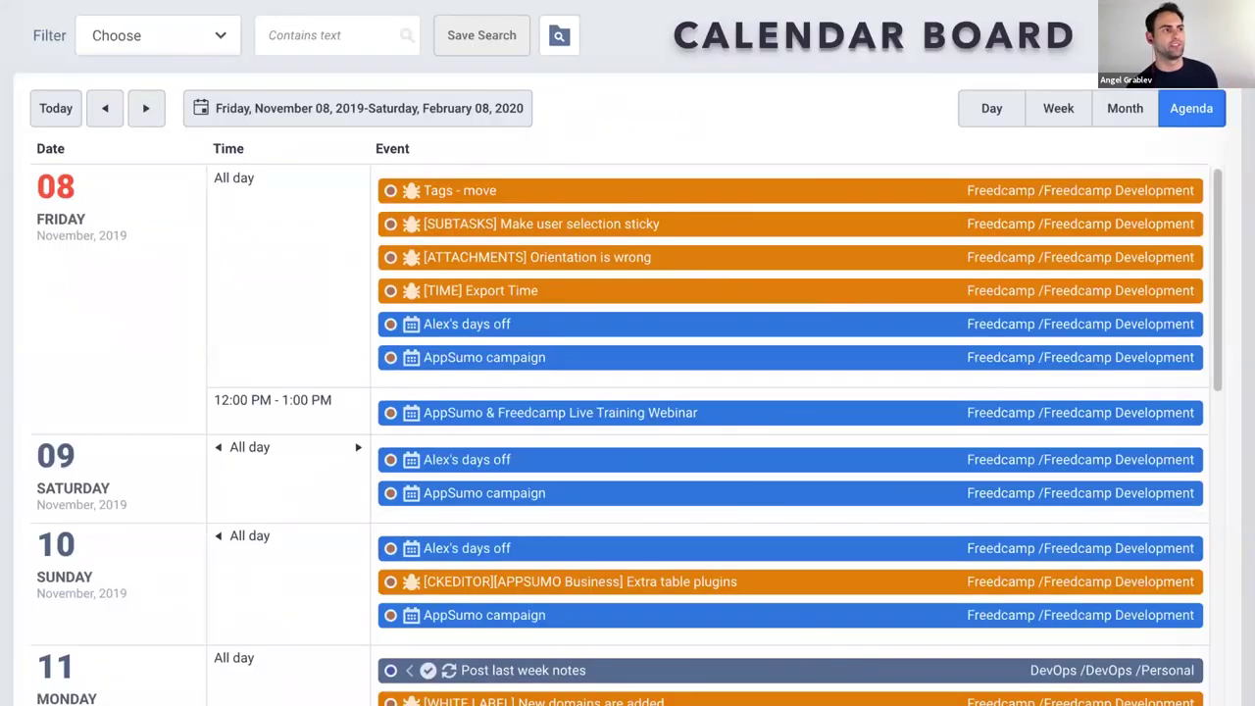
{"action": "key", "text": "Right"}
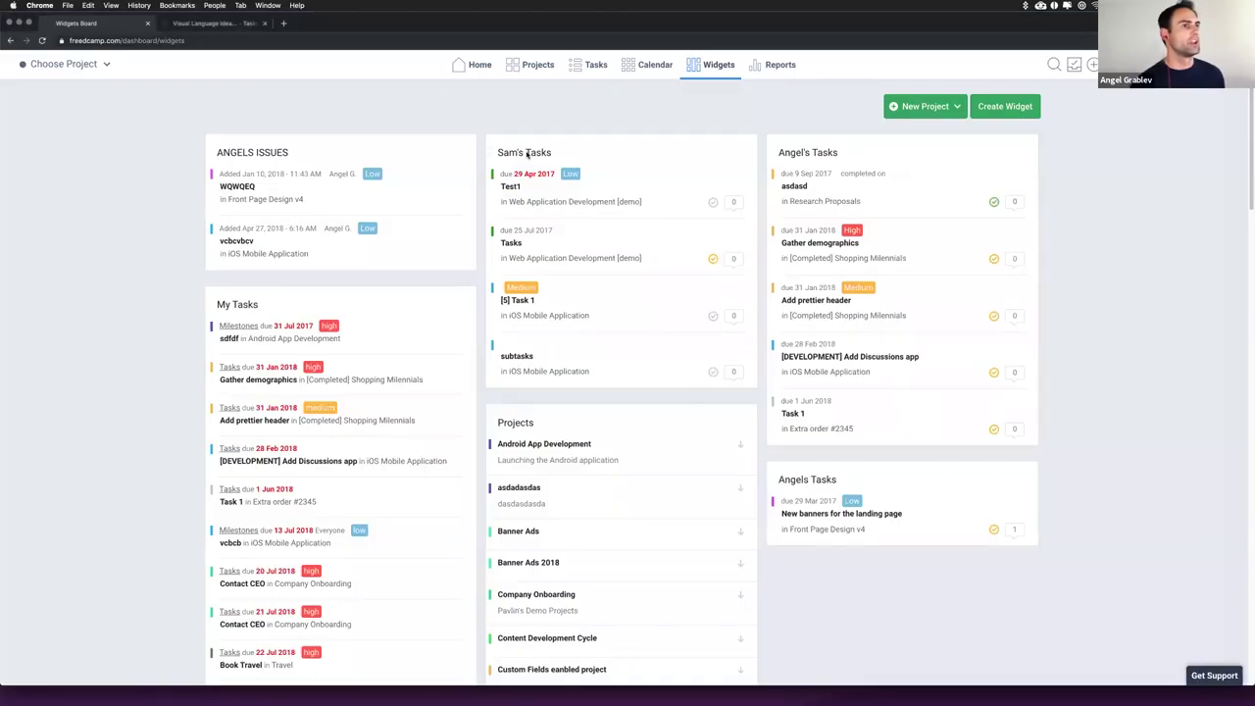
Step: Go Home and open the Management Task in the Front Page Design v4 project
{"action": "left_click", "coordinate": [468, 65]}
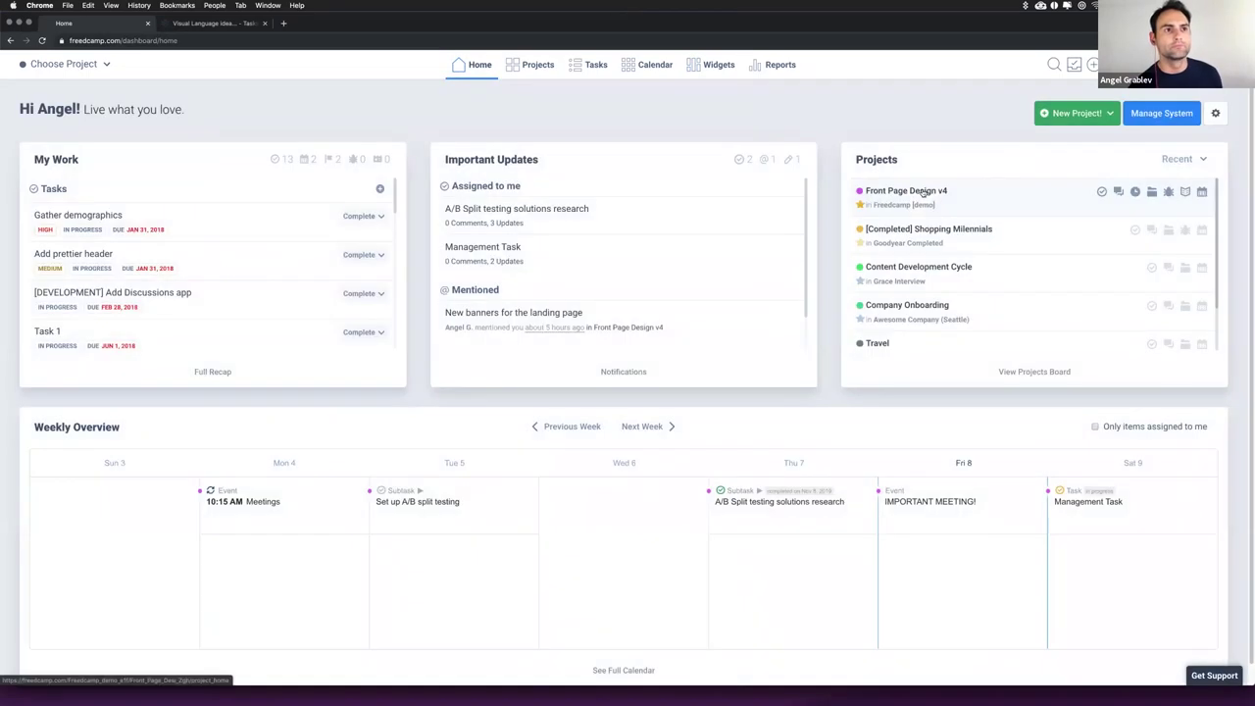
{"action": "left_click", "coordinate": [931, 229]}
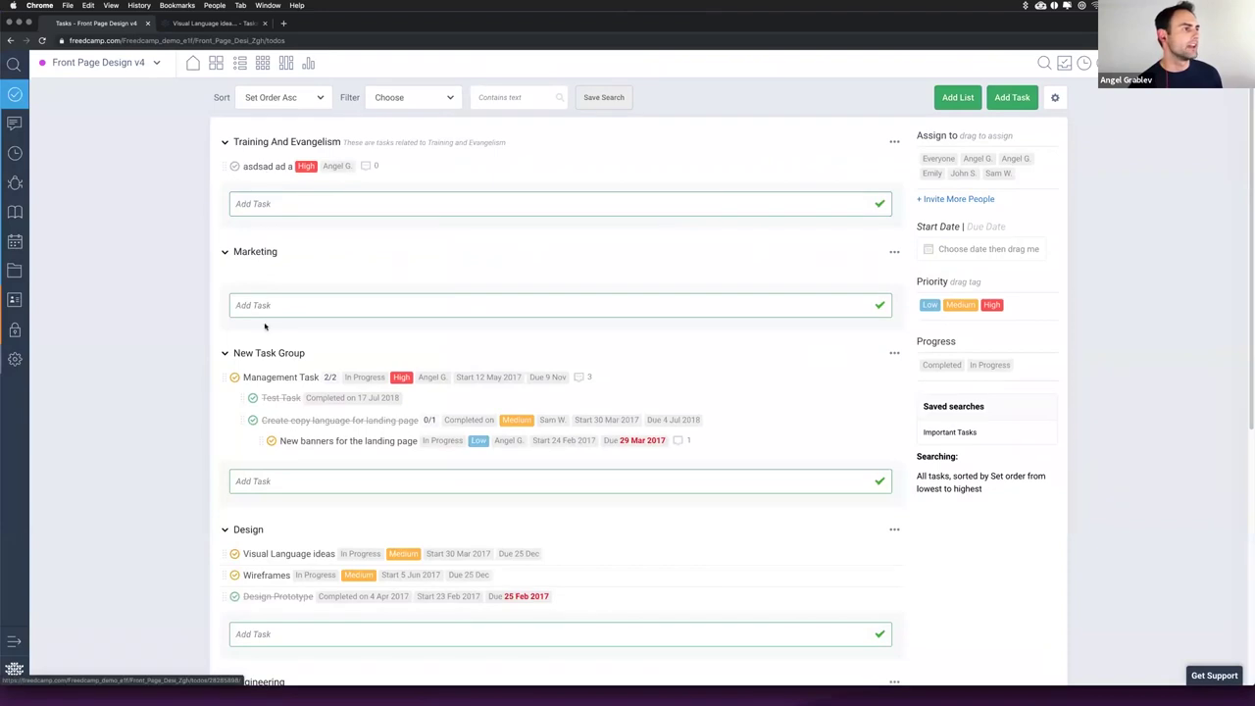
{"action": "left_click", "coordinate": [284, 379]}
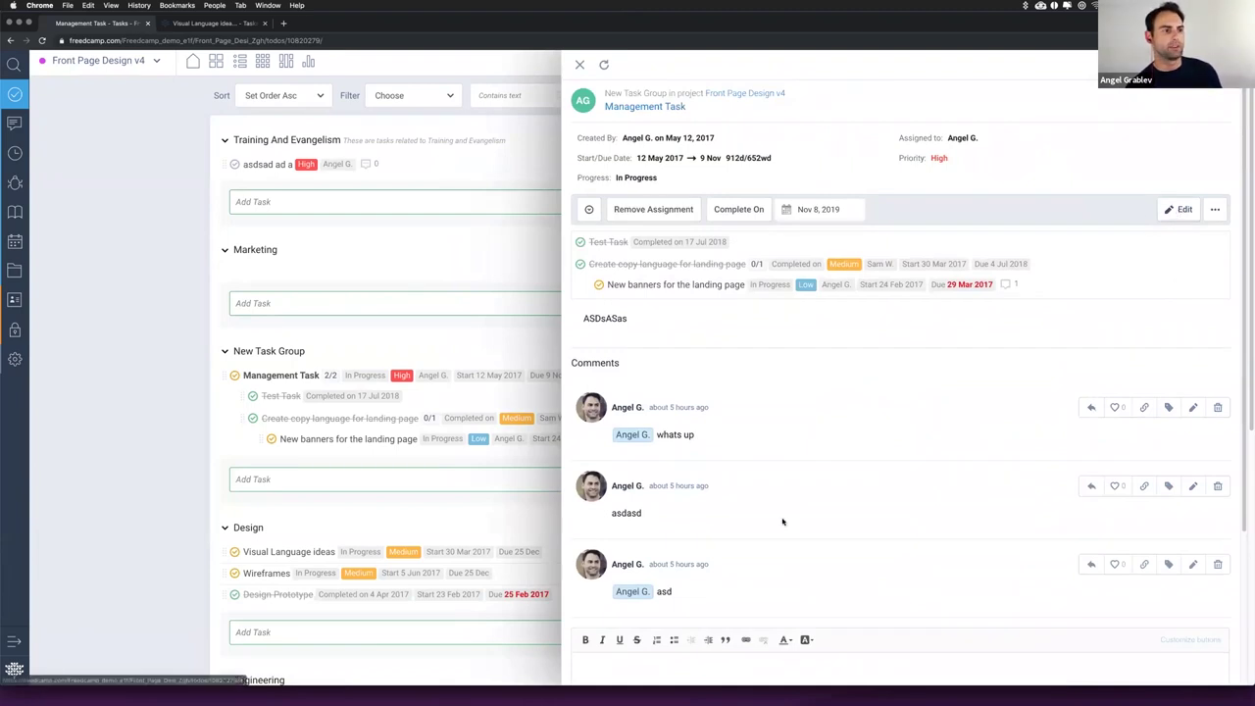
Step: Edit the Management Task, add the tag 'appsumo', and save it
{"action": "key", "text": "e"}
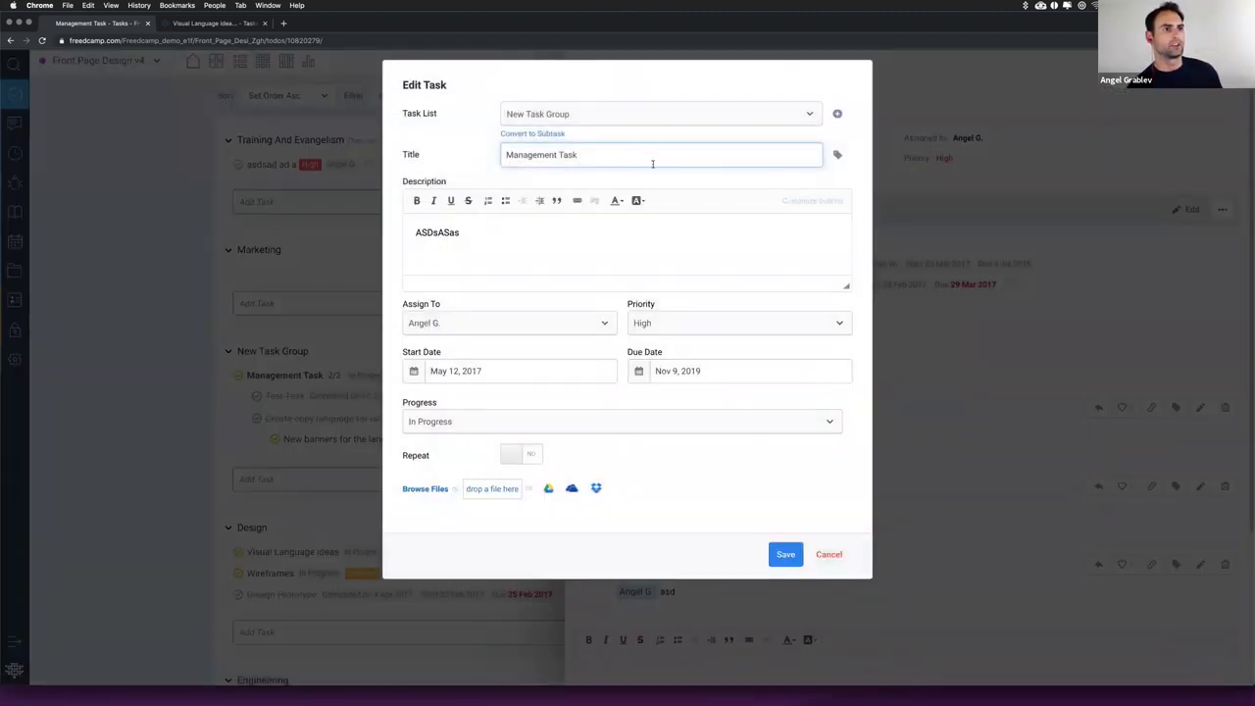
{"action": "left_click", "coordinate": [837, 154]}
{"action": "type", "text": "a"}
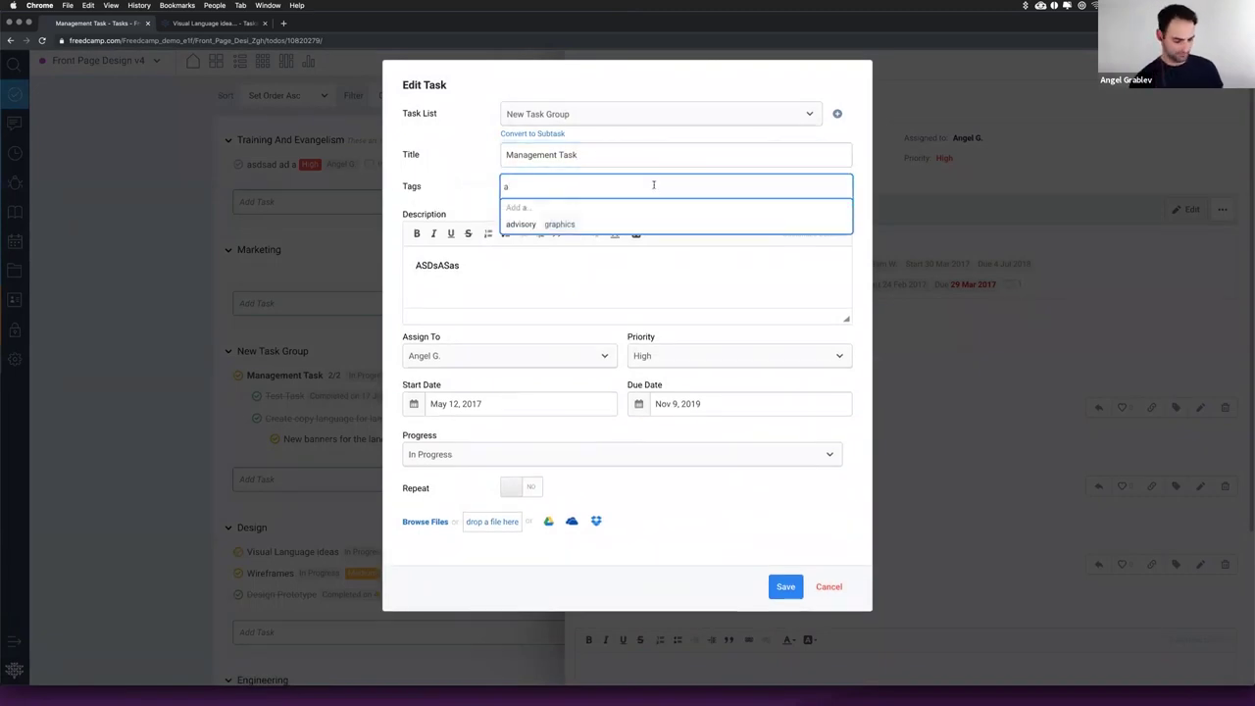
{"action": "type", "text": "ppsi"}
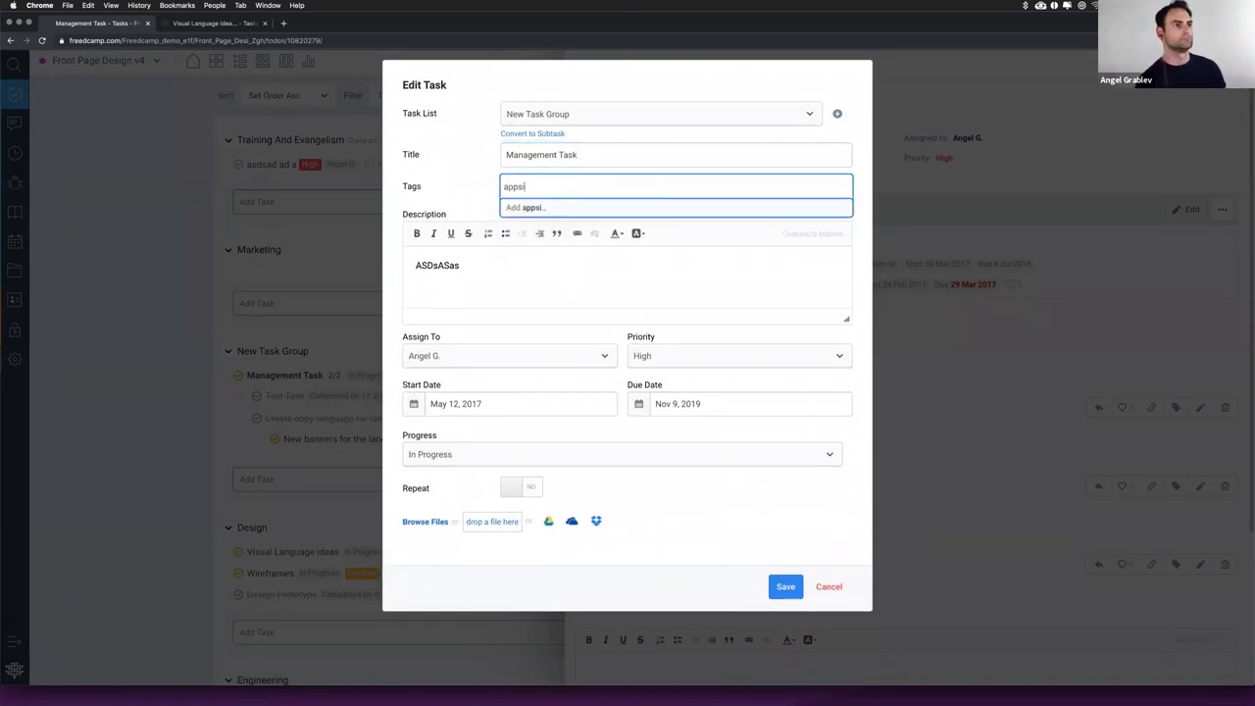
{"action": "key", "text": "BackSpace"}
{"action": "type", "text": "umo"}
{"action": "key", "text": "Return"}
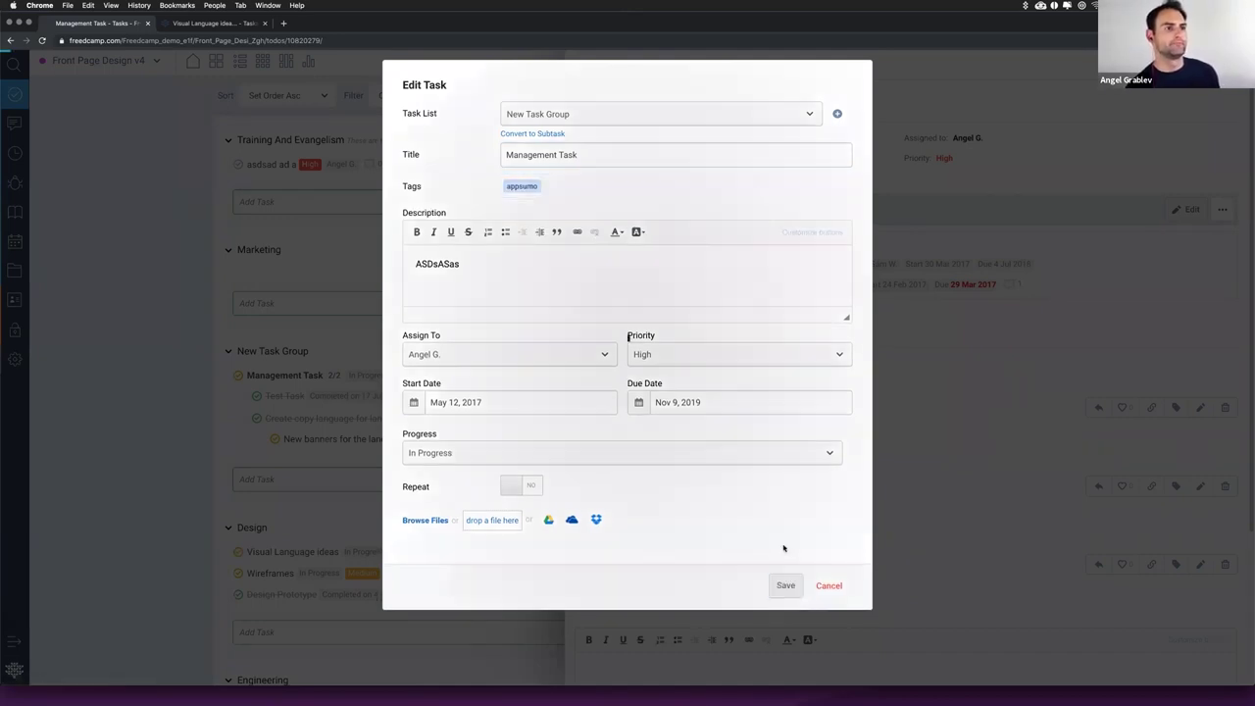
{"action": "left_click", "coordinate": [785, 586]}
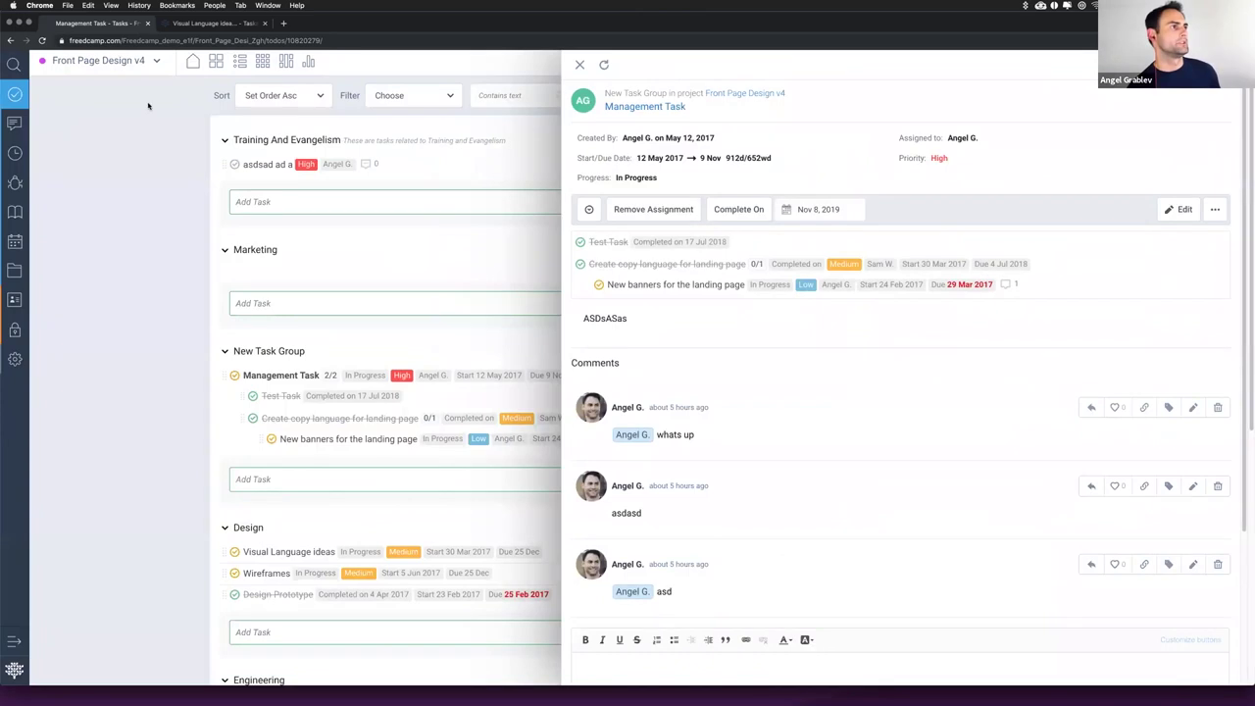
Step: Switch to the iOS Mobile Application project and open the Login with Facebook task
{"action": "left_click", "coordinate": [145, 61]}
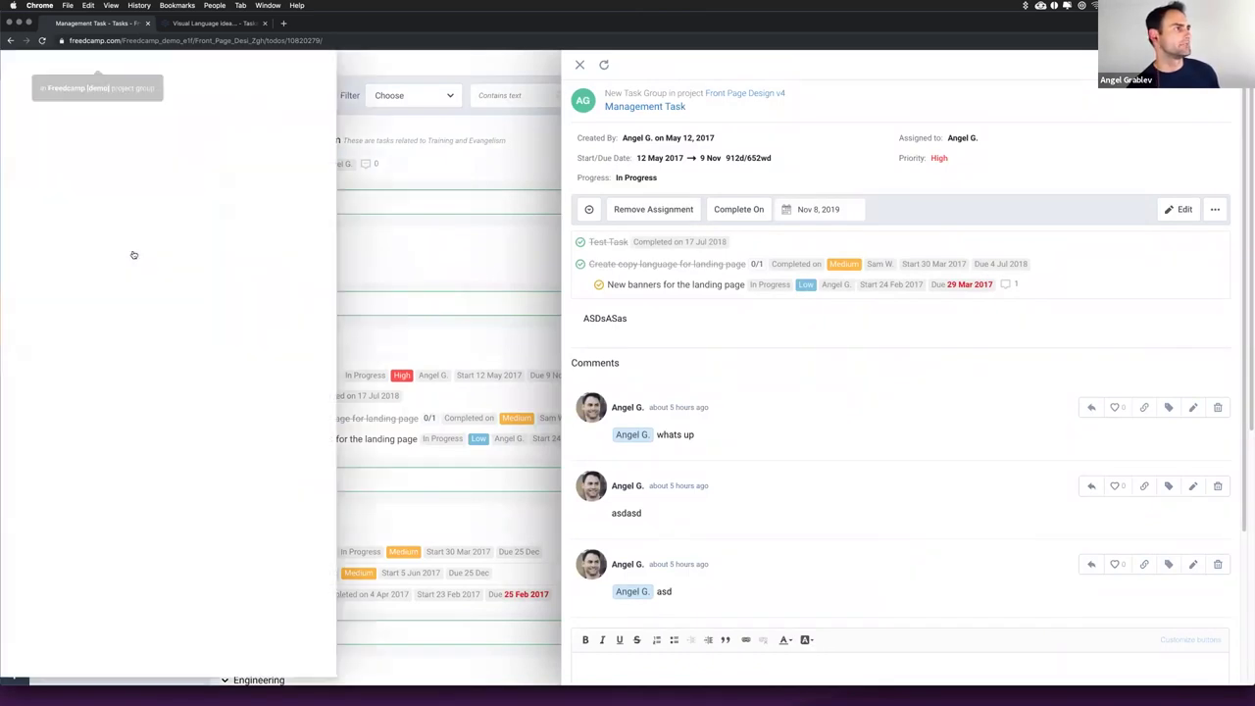
{"action": "scroll", "coordinate": [118, 255], "scroll_direction": "down", "scroll_amount": 5}
{"action": "left_click", "coordinate": [90, 205]}
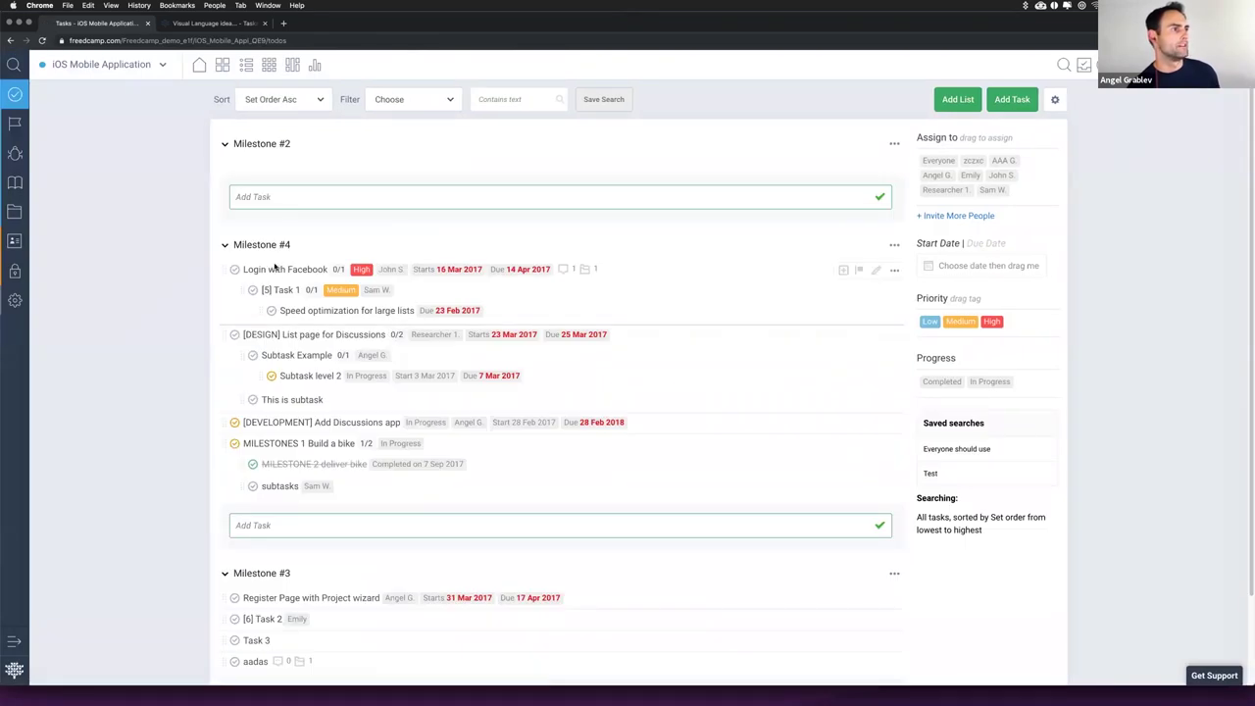
{"action": "left_click", "coordinate": [277, 273]}
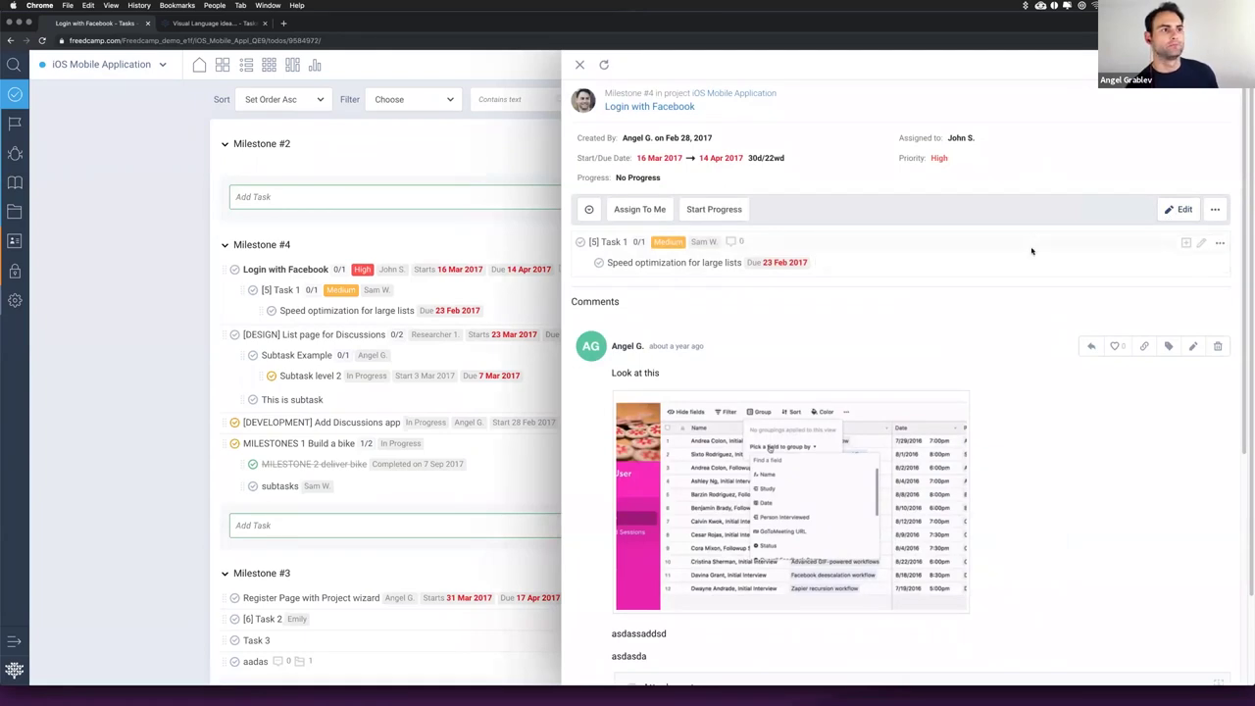
{"action": "scroll", "coordinate": [1059, 235], "scroll_direction": "down", "scroll_amount": 3}
{"action": "scroll", "coordinate": [1137, 221], "scroll_direction": "up", "scroll_amount": 3}
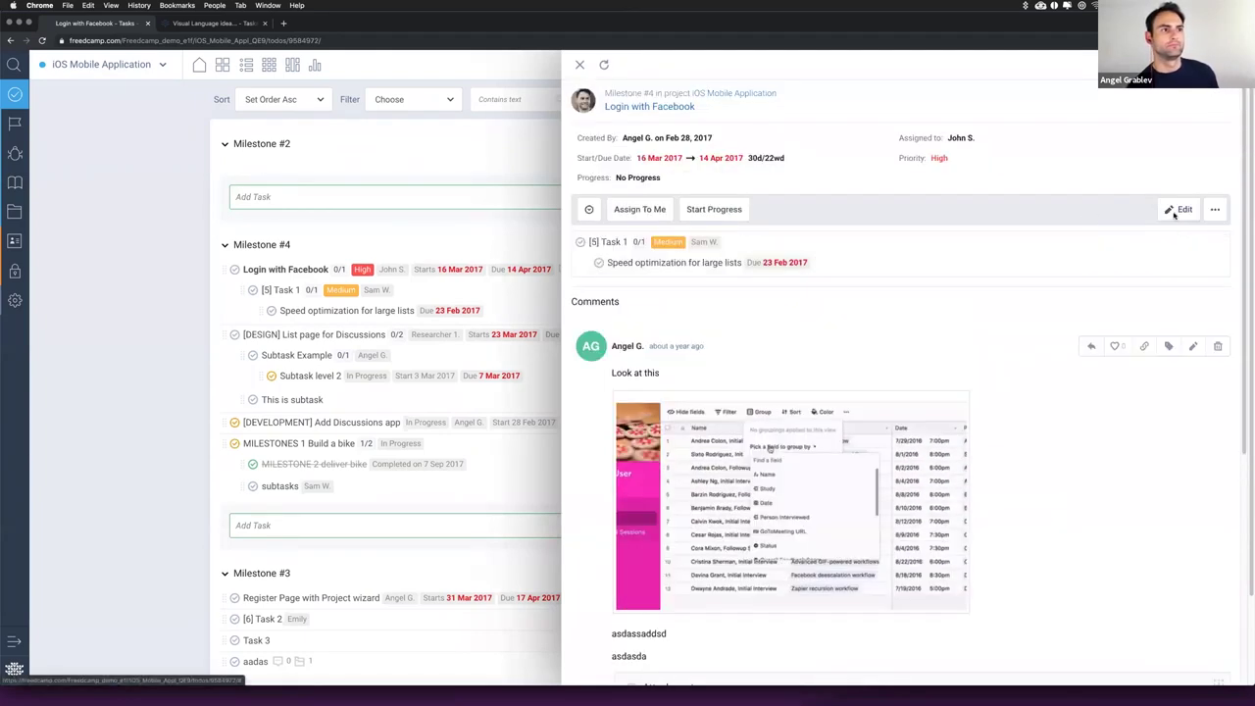
Step: Edit the task, add tags 'a' and 'appsumo', and save
{"action": "left_click", "coordinate": [1172, 211]}
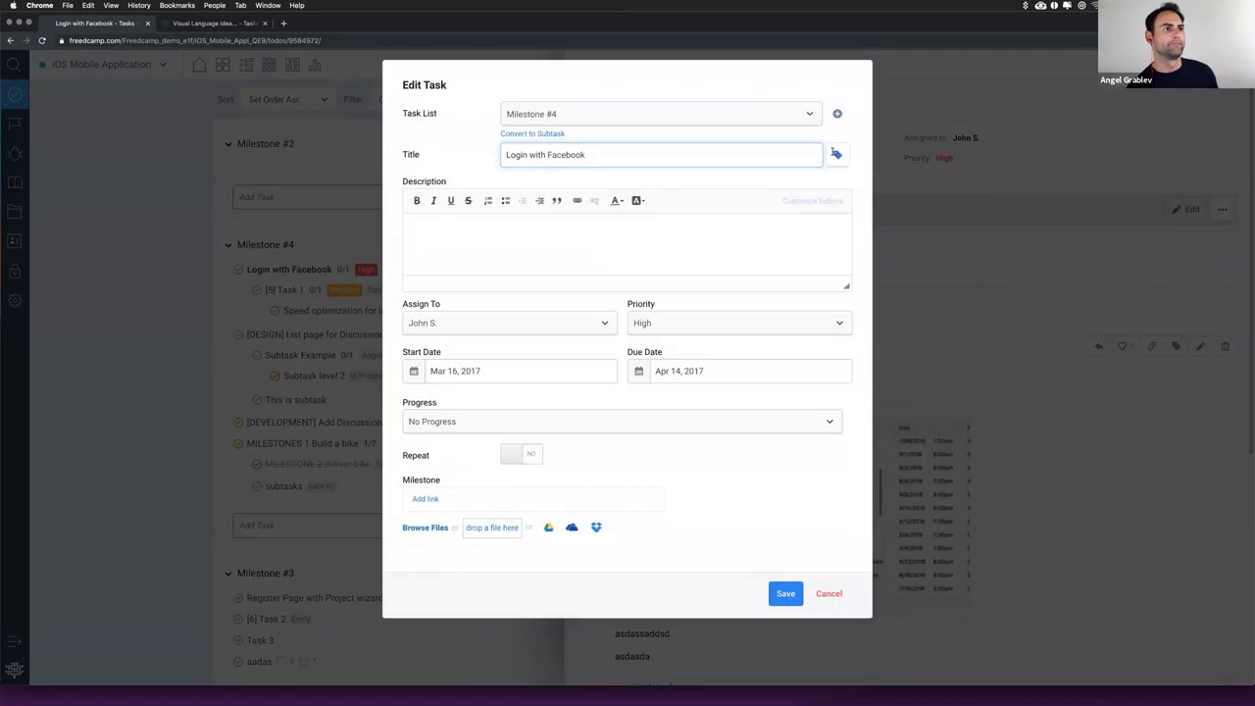
{"action": "left_click", "coordinate": [834, 155]}
{"action": "type", "text": "a"}
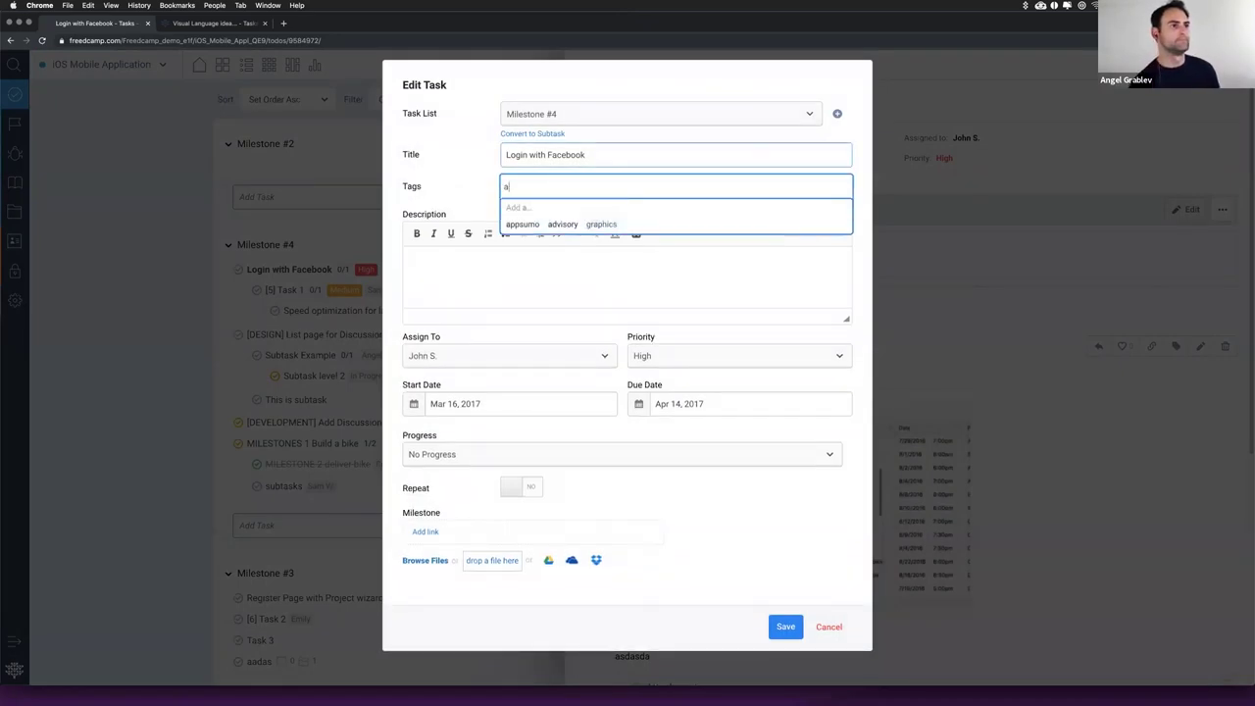
{"action": "key", "text": "Return"}
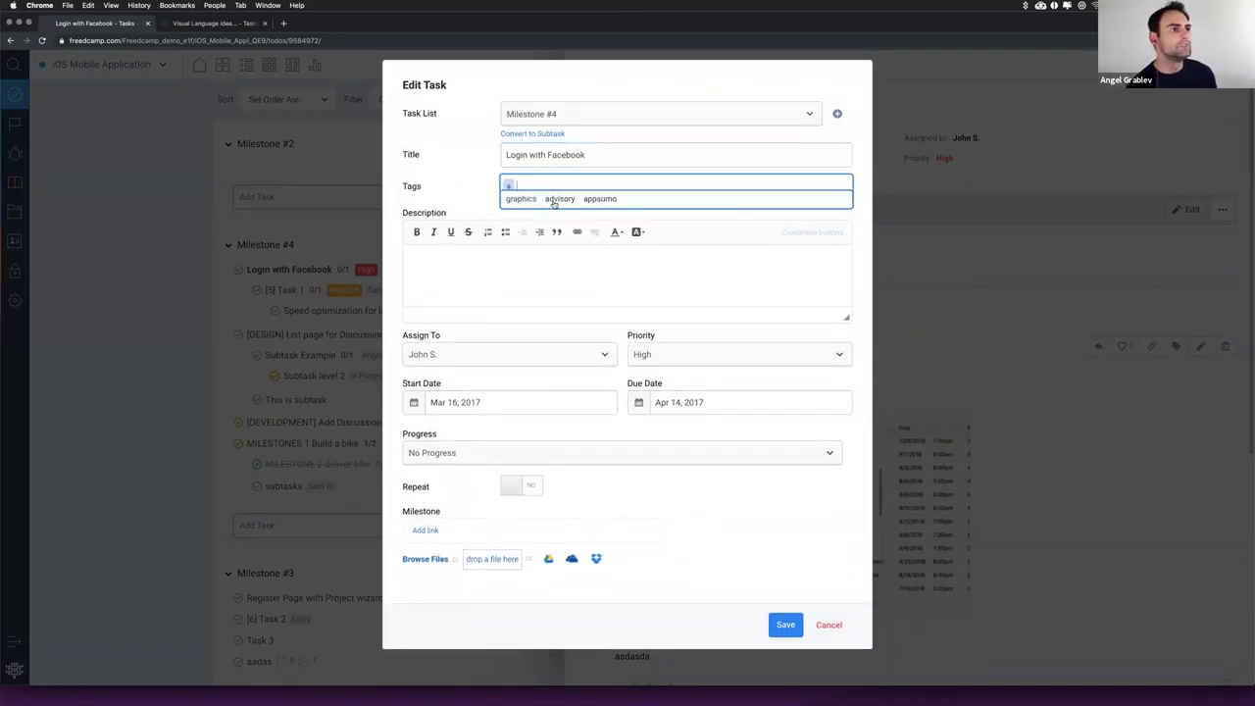
{"action": "left_click", "coordinate": [590, 203]}
{"action": "left_click", "coordinate": [786, 624]}
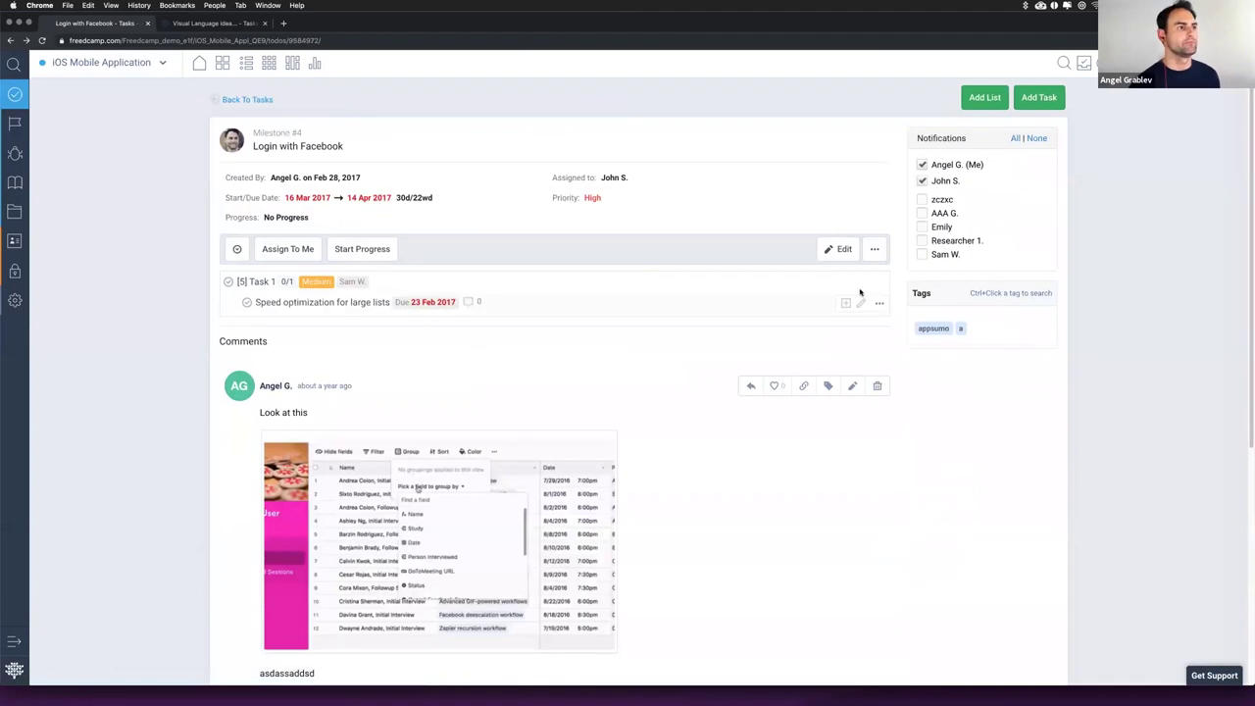
Step: From the Login with Facebook task's Tags area, open the appsumo tag search in a new tab
{"action": "scroll", "coordinate": [656, 300], "scroll_direction": "down", "scroll_amount": 1}
{"action": "scroll", "coordinate": [972, 160], "scroll_direction": "up", "scroll_amount": 1}
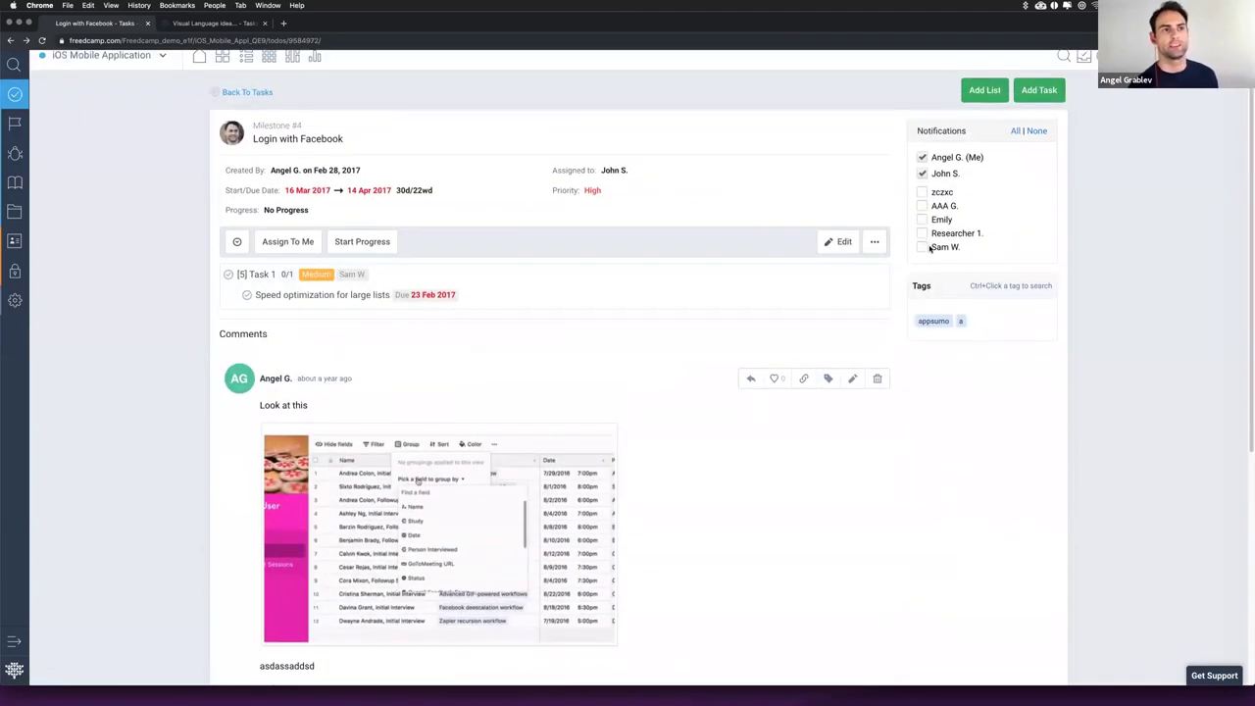
{"action": "left_click", "coordinate": [949, 321]}
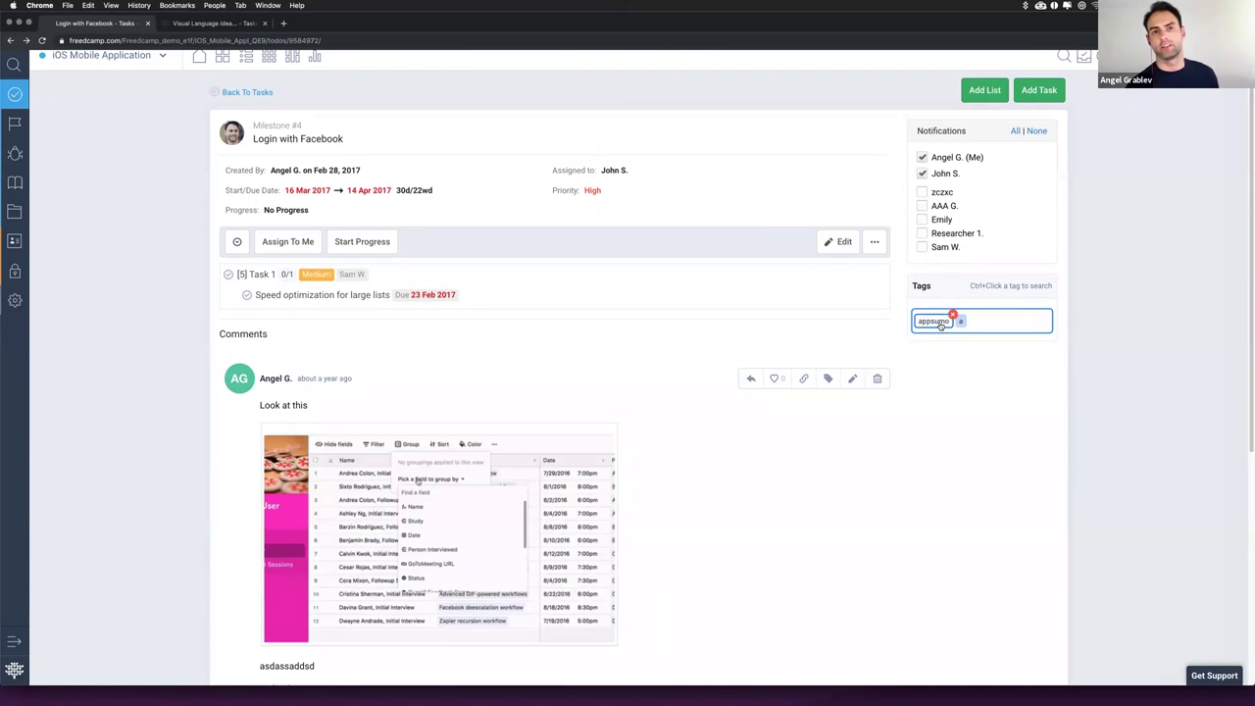
{"action": "left_click", "coordinate": [941, 324], "text": "ctrl"}
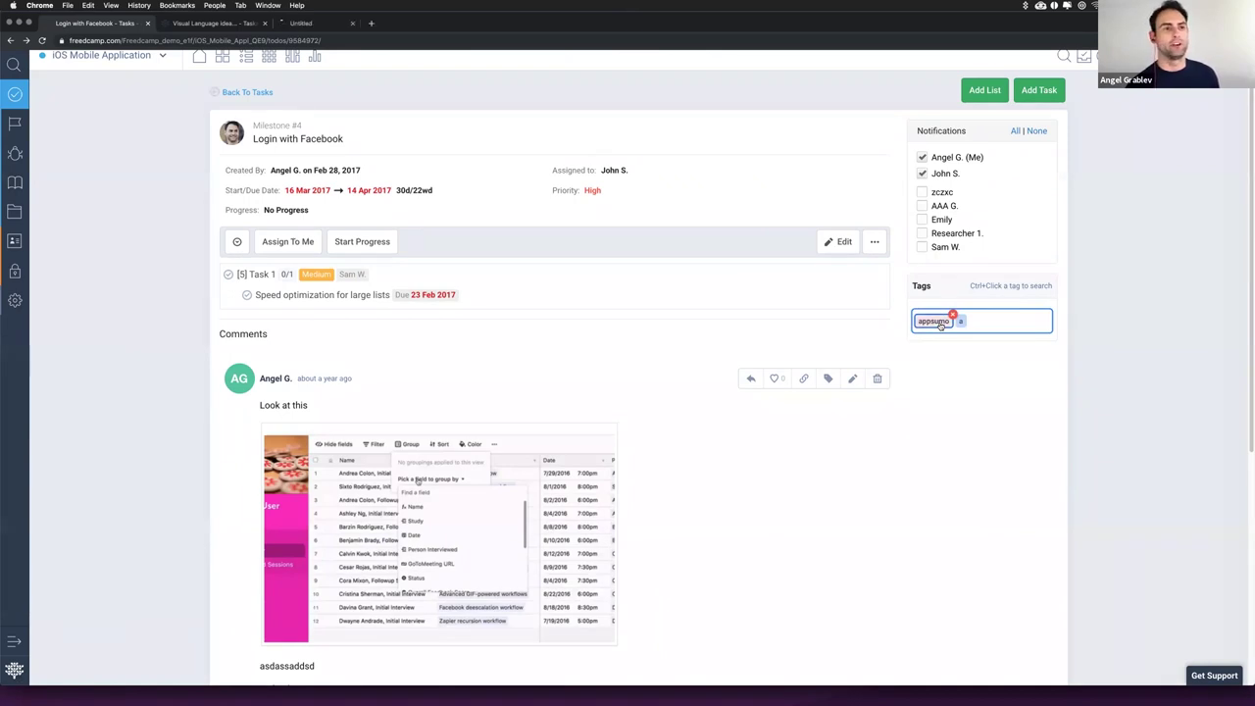
Step: On the account Tags page, select advisory alongside appsumo and search by the selected tags
{"action": "left_click", "coordinate": [319, 24]}
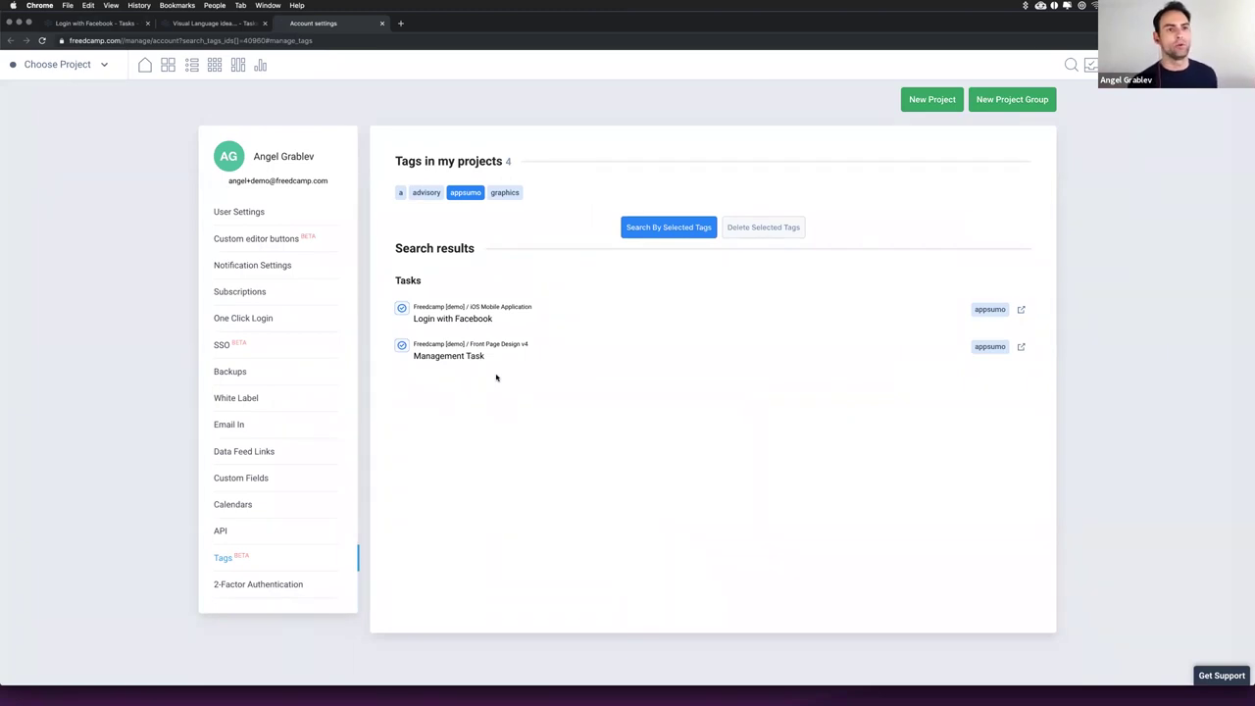
{"action": "left_click", "coordinate": [425, 195]}
{"action": "left_click", "coordinate": [652, 231]}
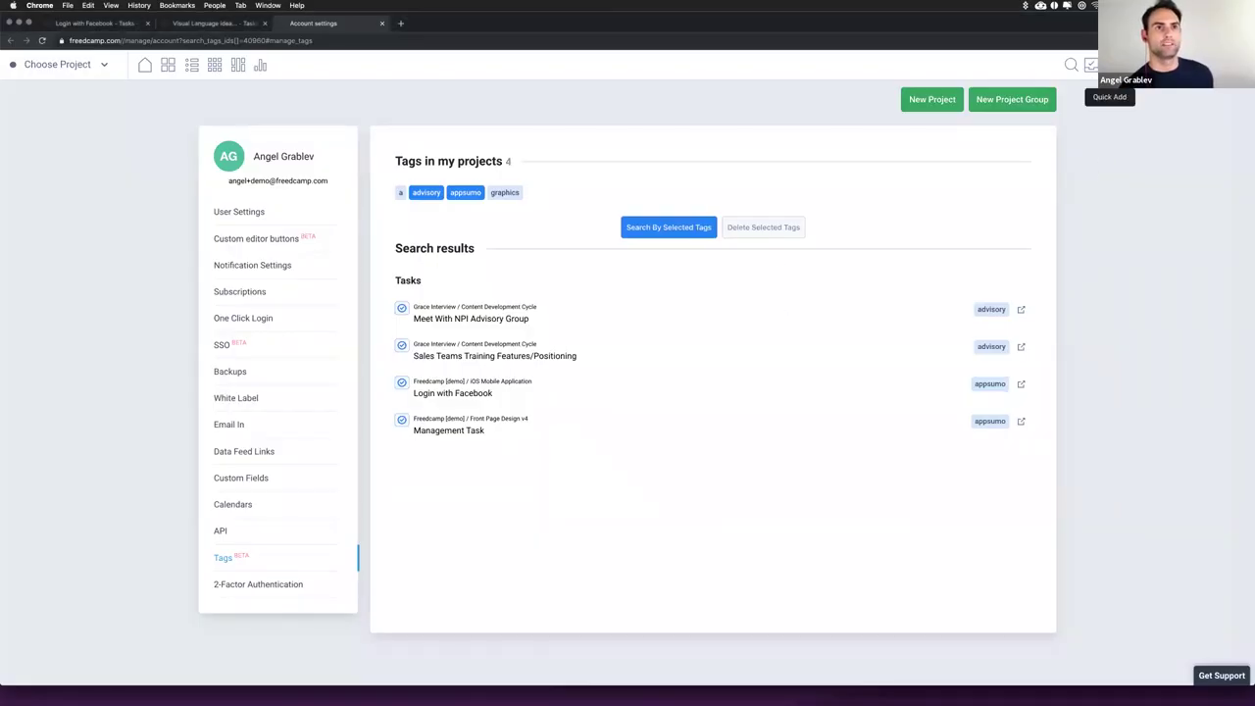
Step: Quick-add a task described 'Test' to the Design New Freedcamp Website project and save it
{"action": "left_click", "coordinate": [1090, 67]}
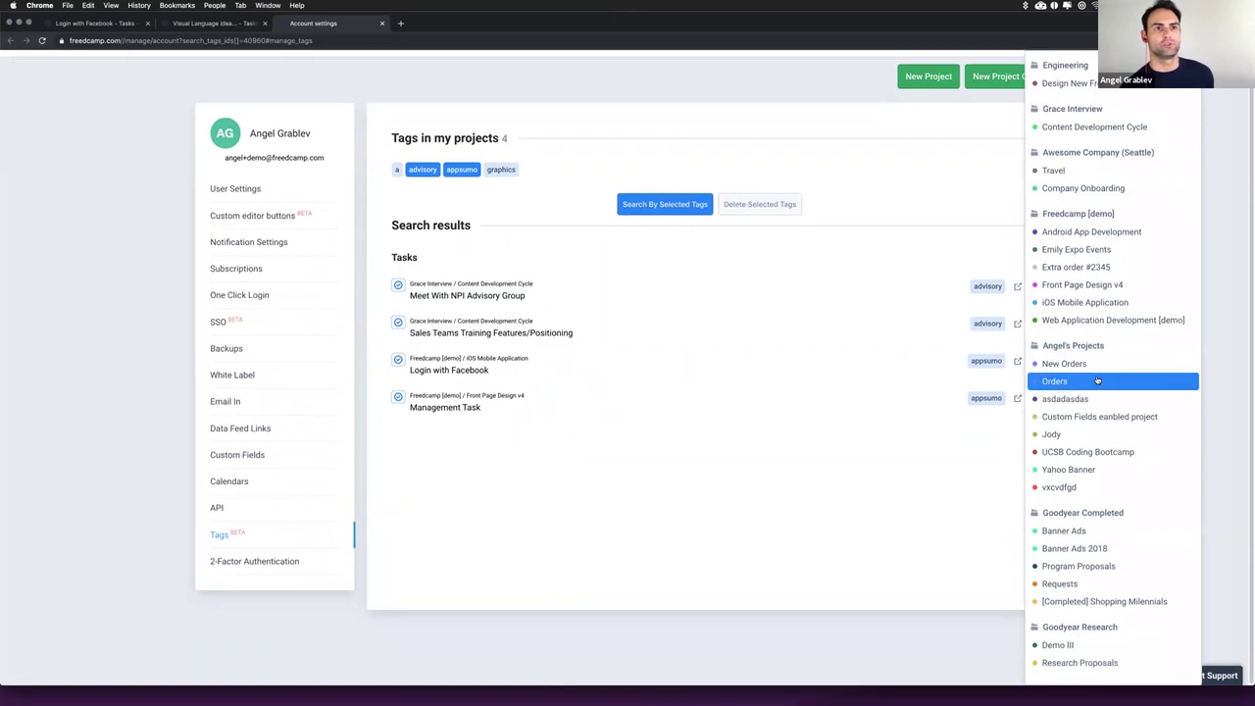
{"action": "left_click", "coordinate": [1082, 107]}
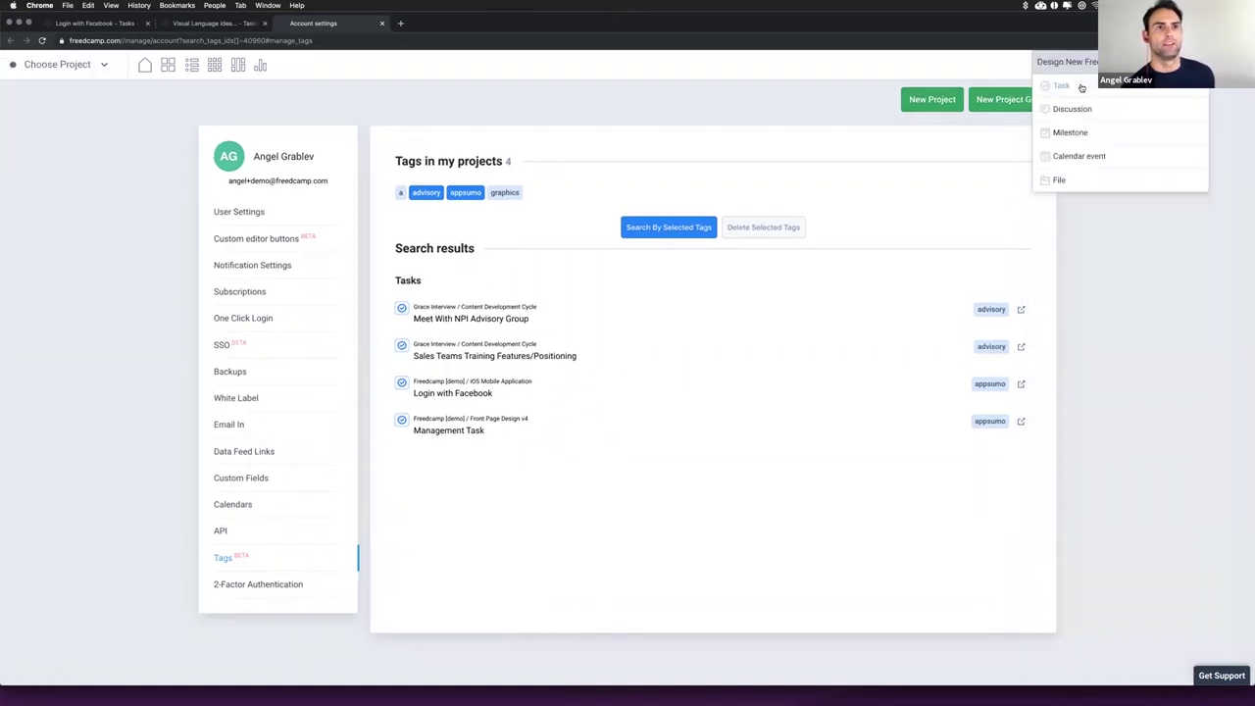
{"action": "left_click", "coordinate": [1063, 86]}
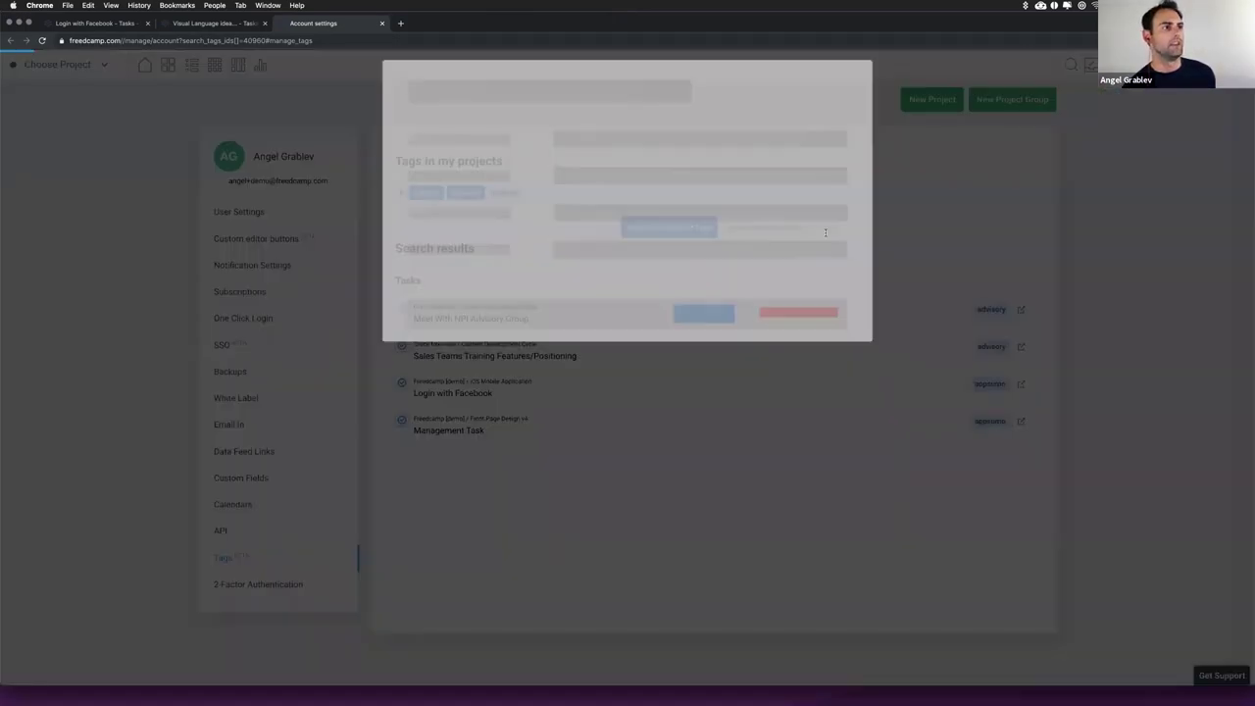
{"action": "left_click", "coordinate": [617, 245]}
{"action": "type", "text": "Test"}
{"action": "left_click", "coordinate": [786, 622]}
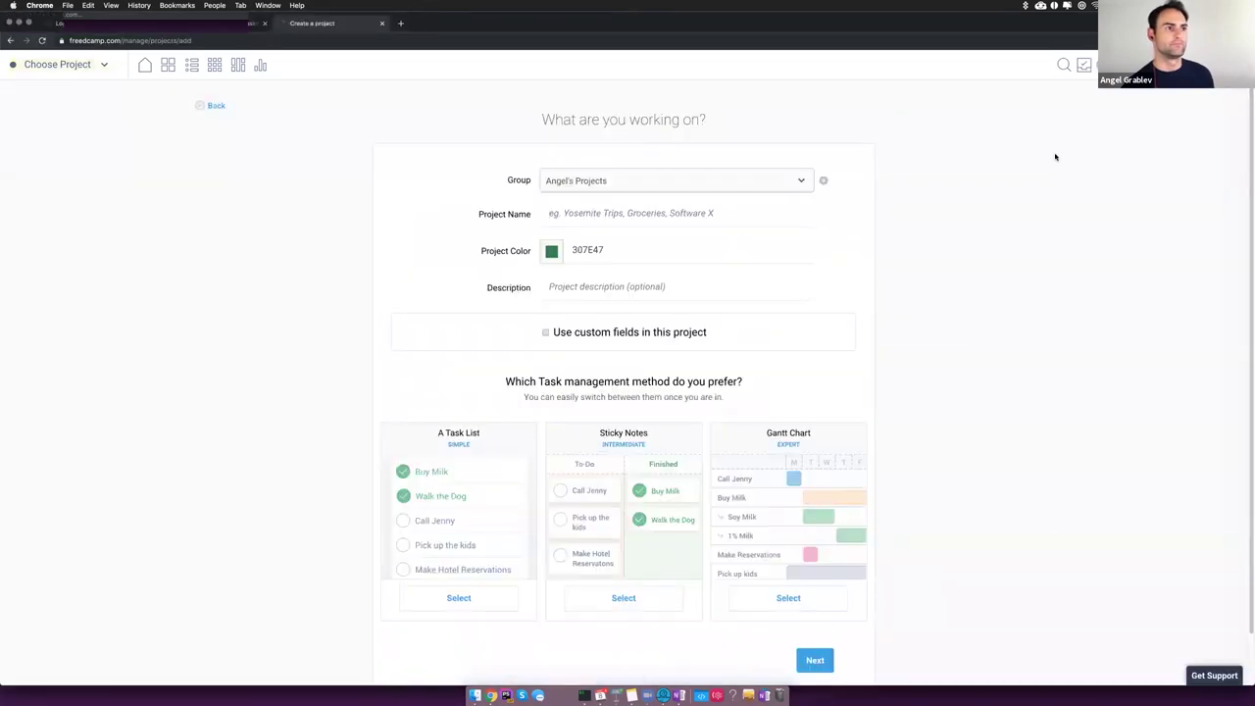
Step: Open the account menu at the top right of the new-project form, then close it again
{"action": "left_click", "coordinate": [1118, 65]}
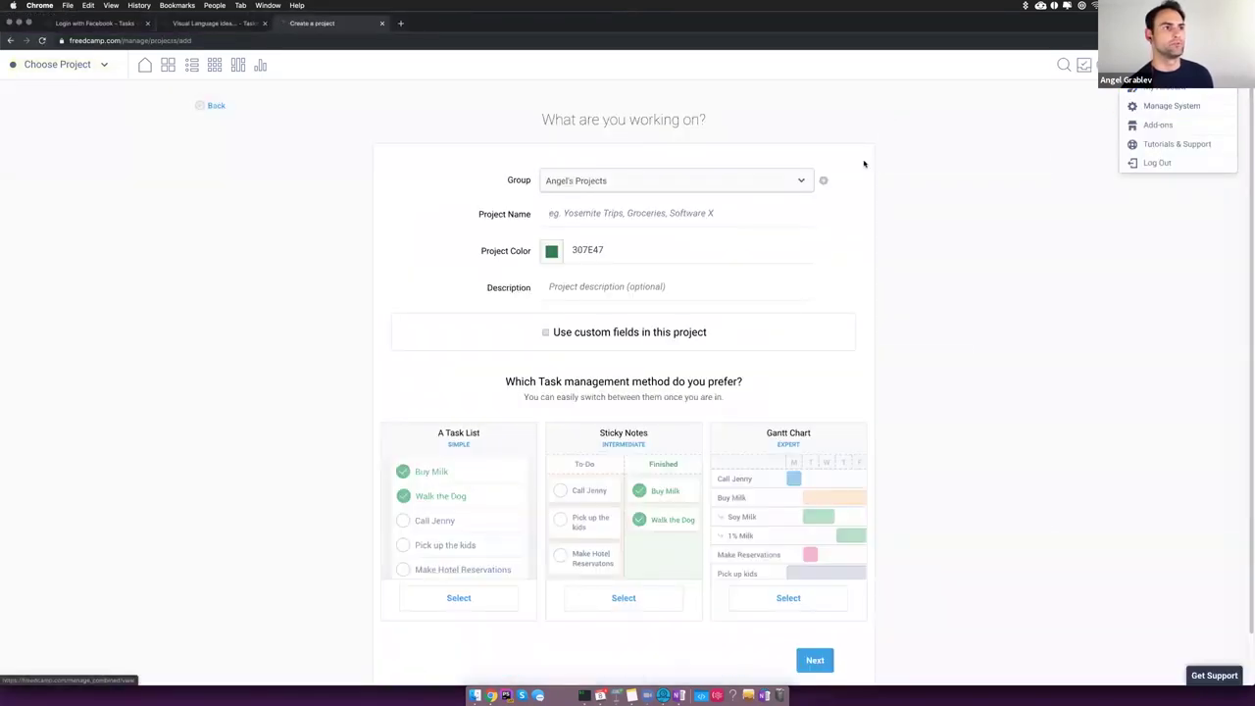
{"action": "left_click", "coordinate": [683, 245]}
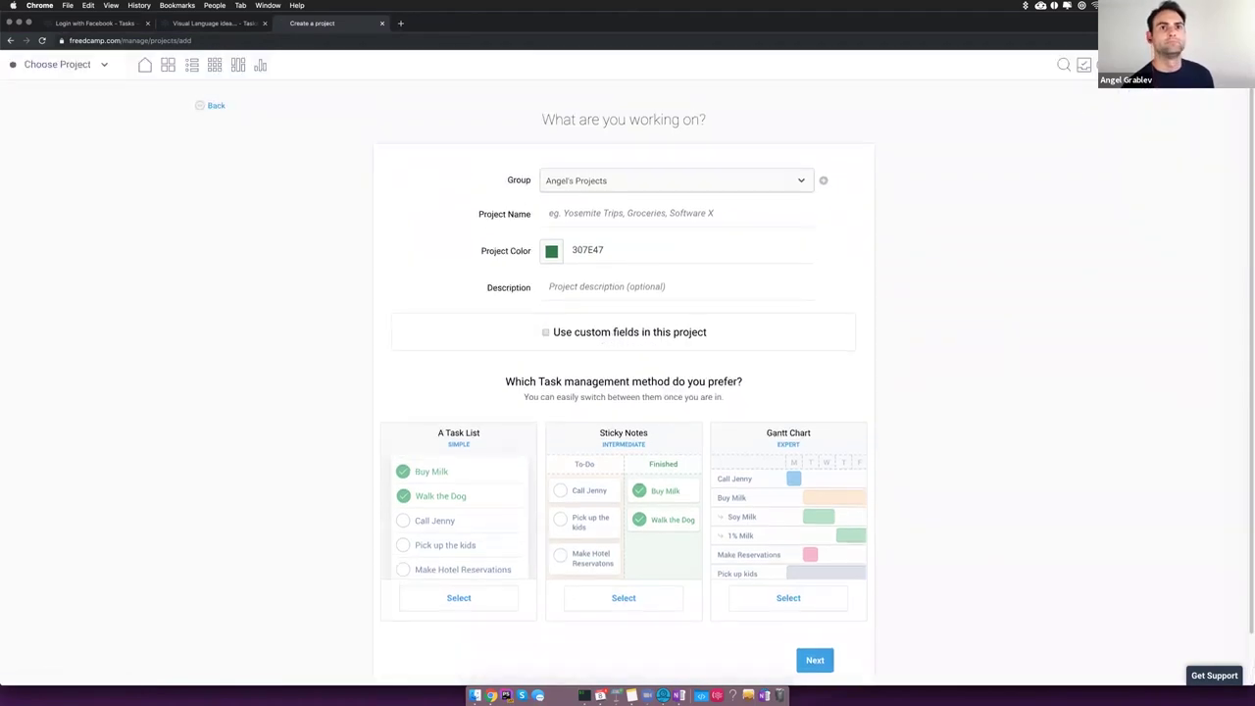
Step: From Home, start a new project from the [TEMPLATE - SURVEY] template and name it 'test'
{"action": "left_click", "coordinate": [145, 65]}
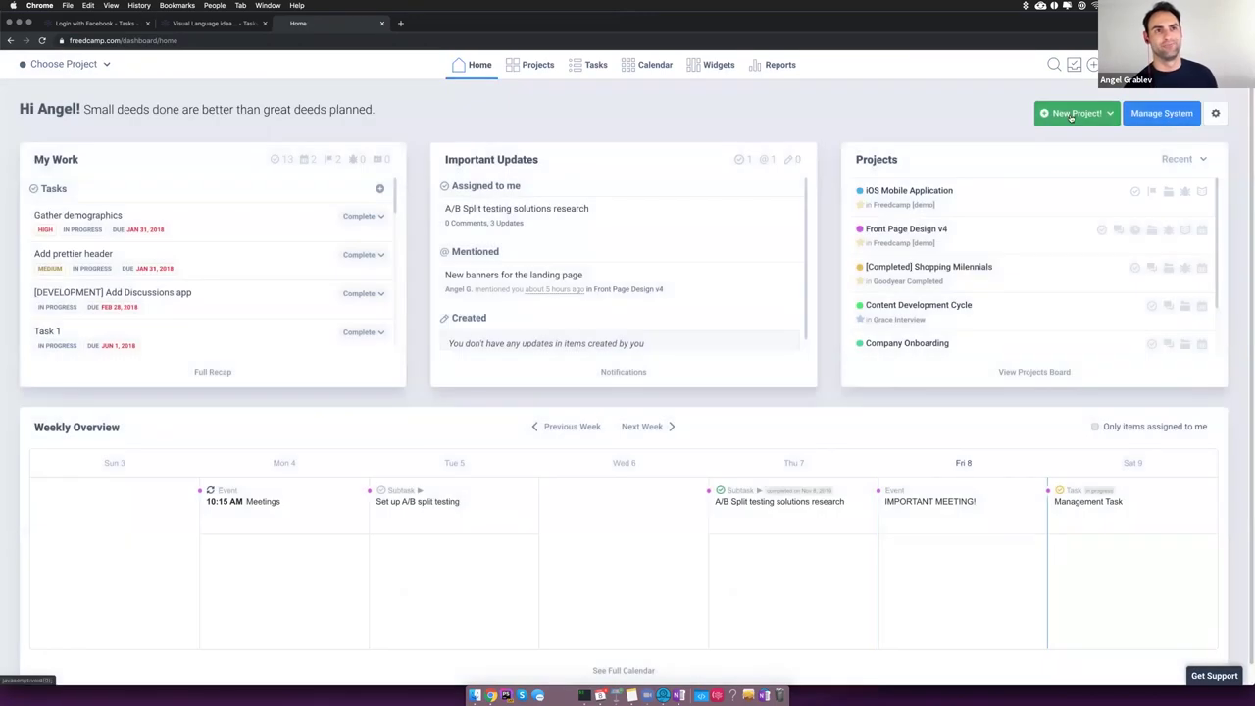
{"action": "left_click", "coordinate": [1072, 118]}
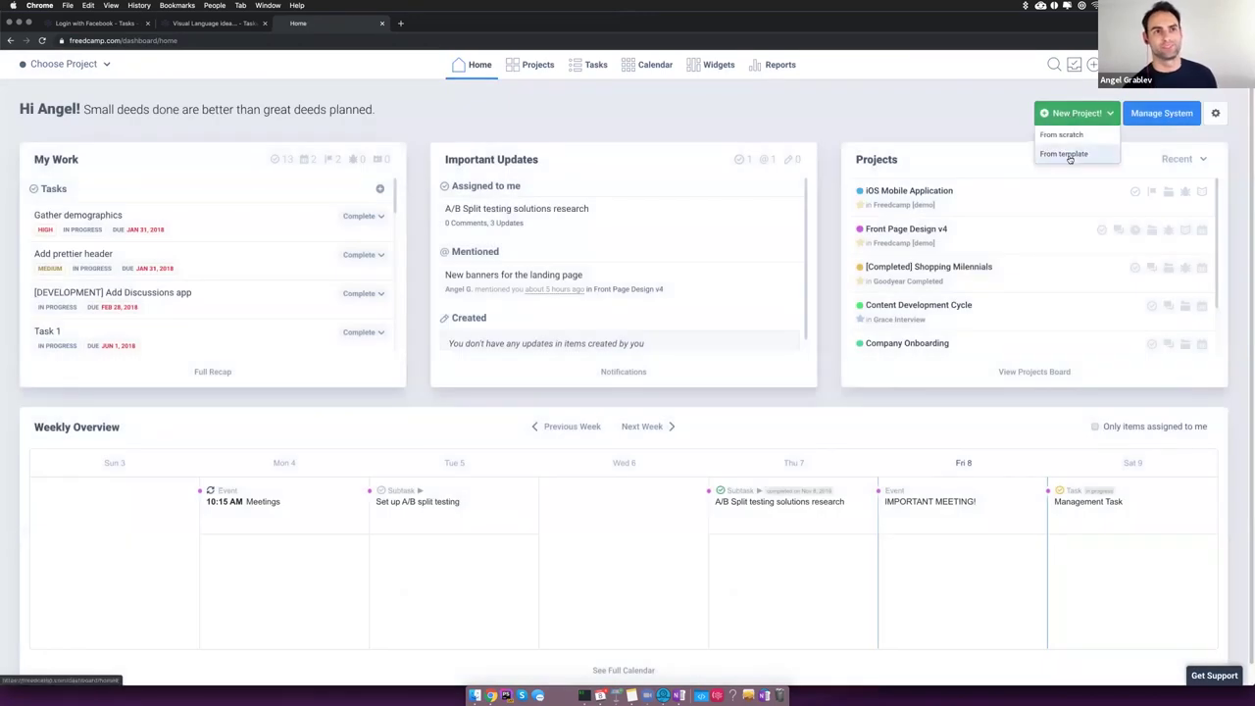
{"action": "left_click", "coordinate": [1067, 154]}
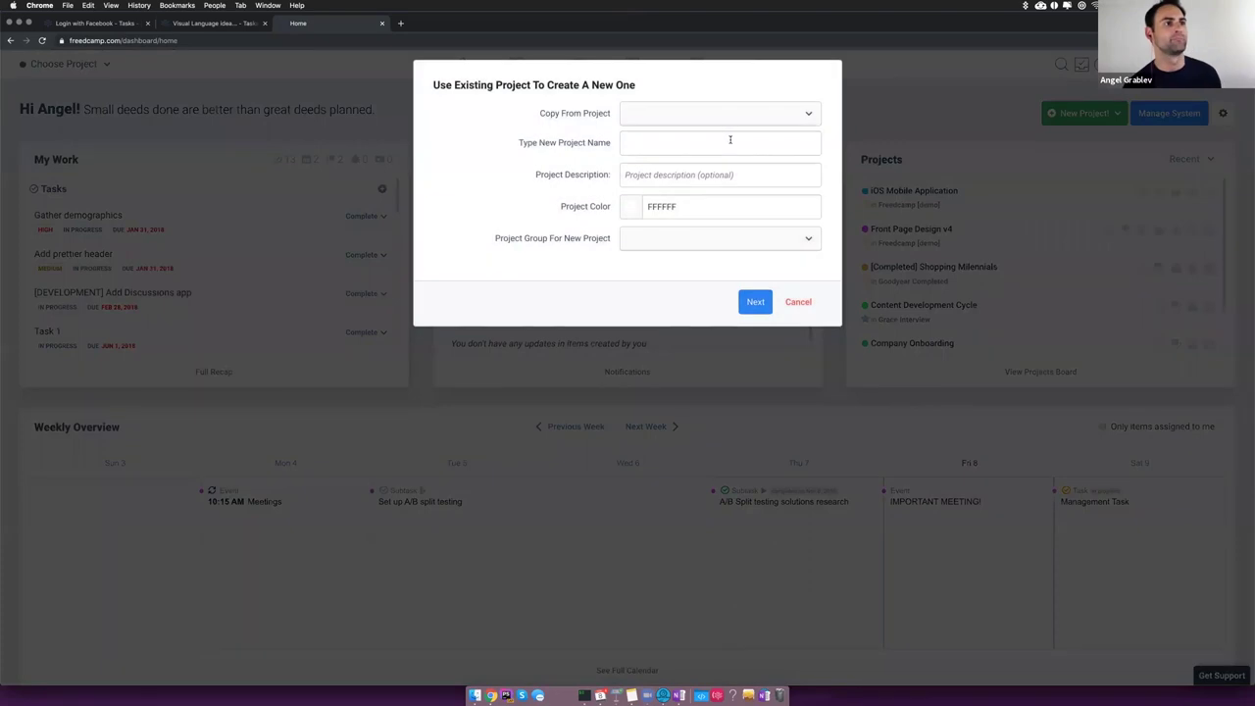
{"action": "left_click", "coordinate": [742, 115]}
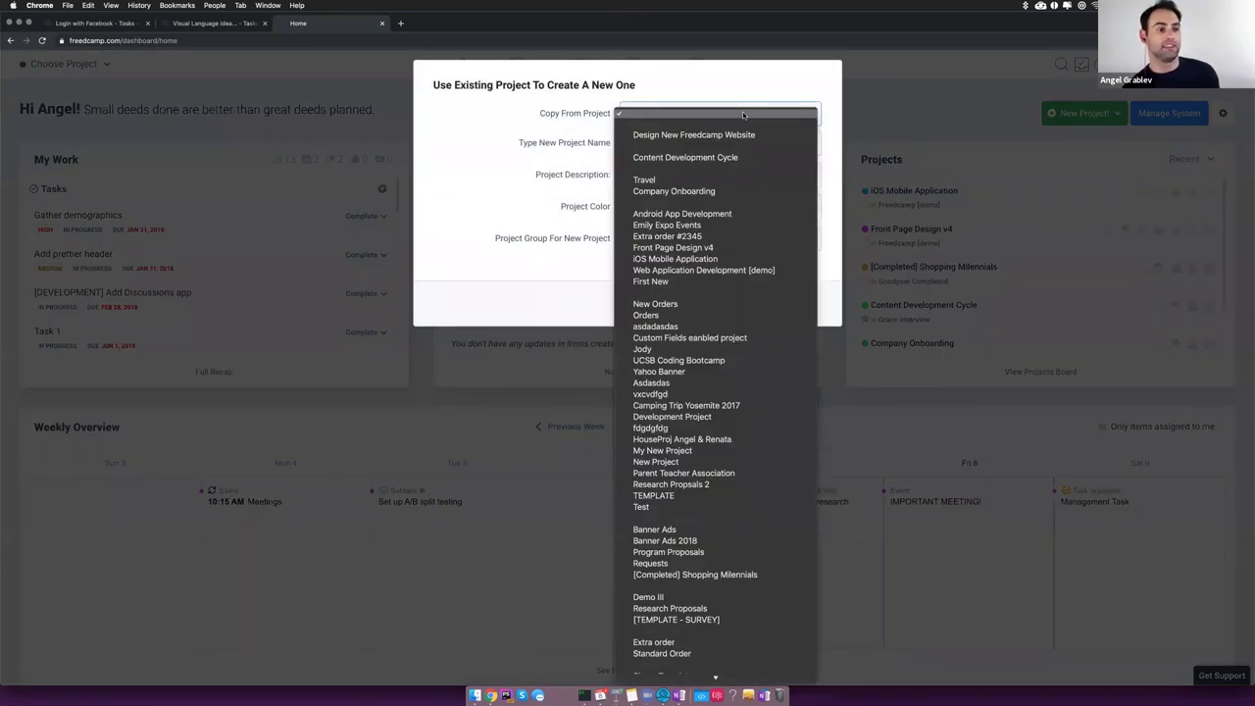
{"action": "scroll", "coordinate": [726, 348], "scroll_direction": "down", "scroll_amount": 1}
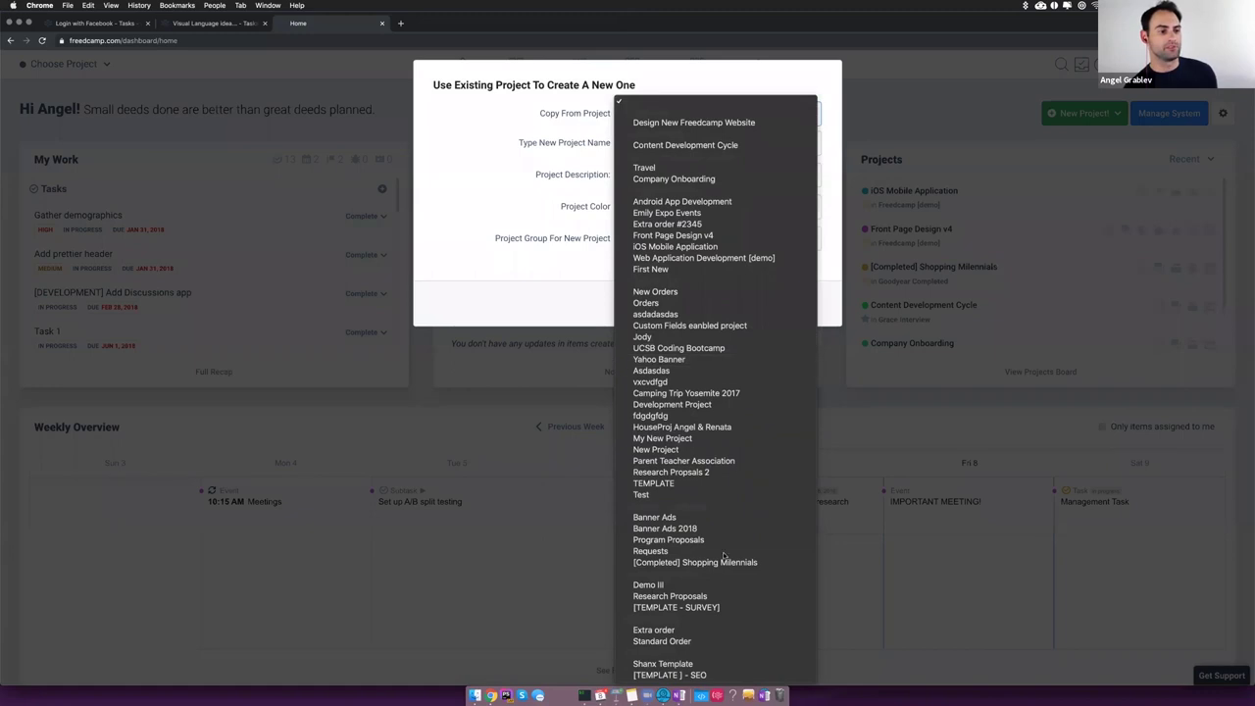
{"action": "left_click", "coordinate": [711, 608]}
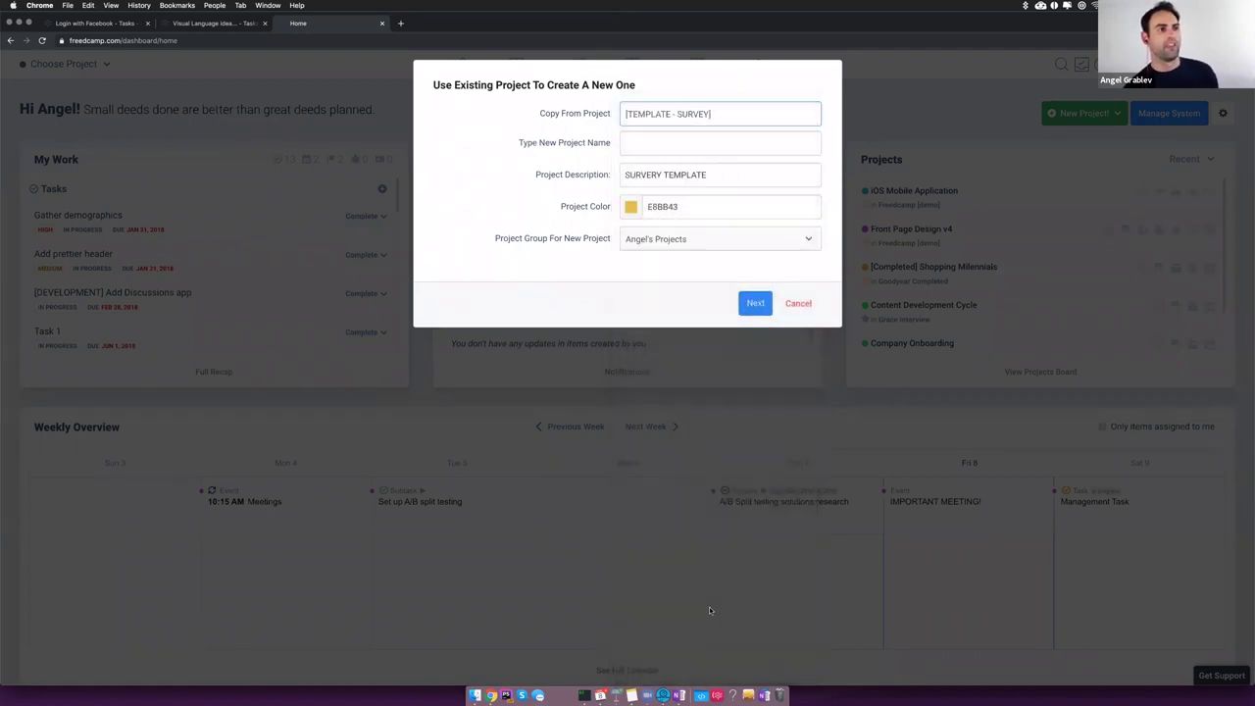
{"action": "left_click", "coordinate": [651, 151]}
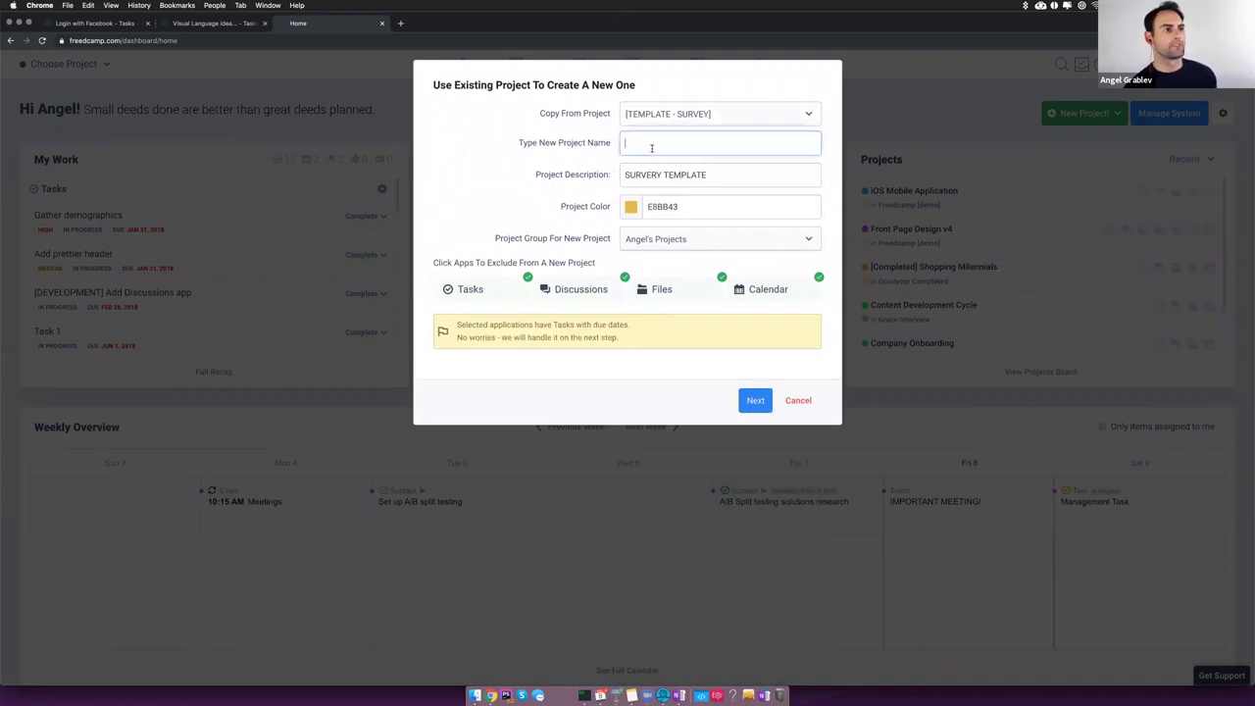
{"action": "type", "text": "test"}
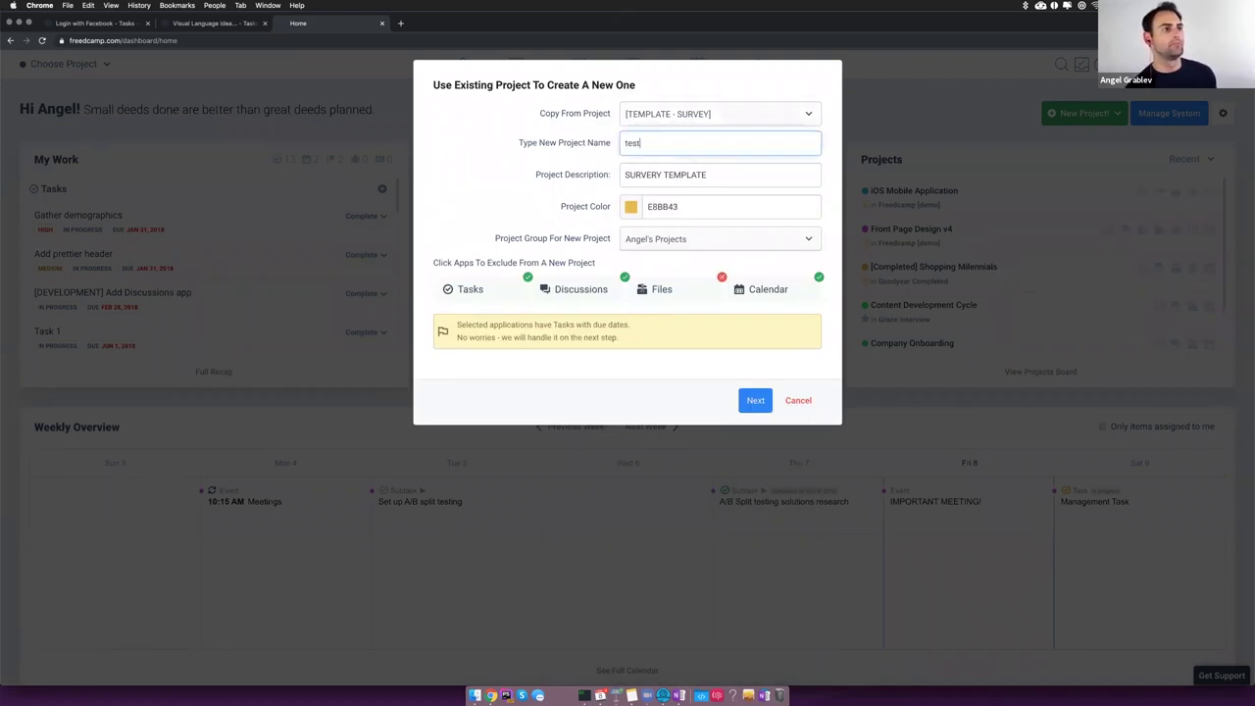
Step: Set the first due date to Nov 14, 2019 and launch the project duplicator
{"action": "left_click", "coordinate": [755, 400]}
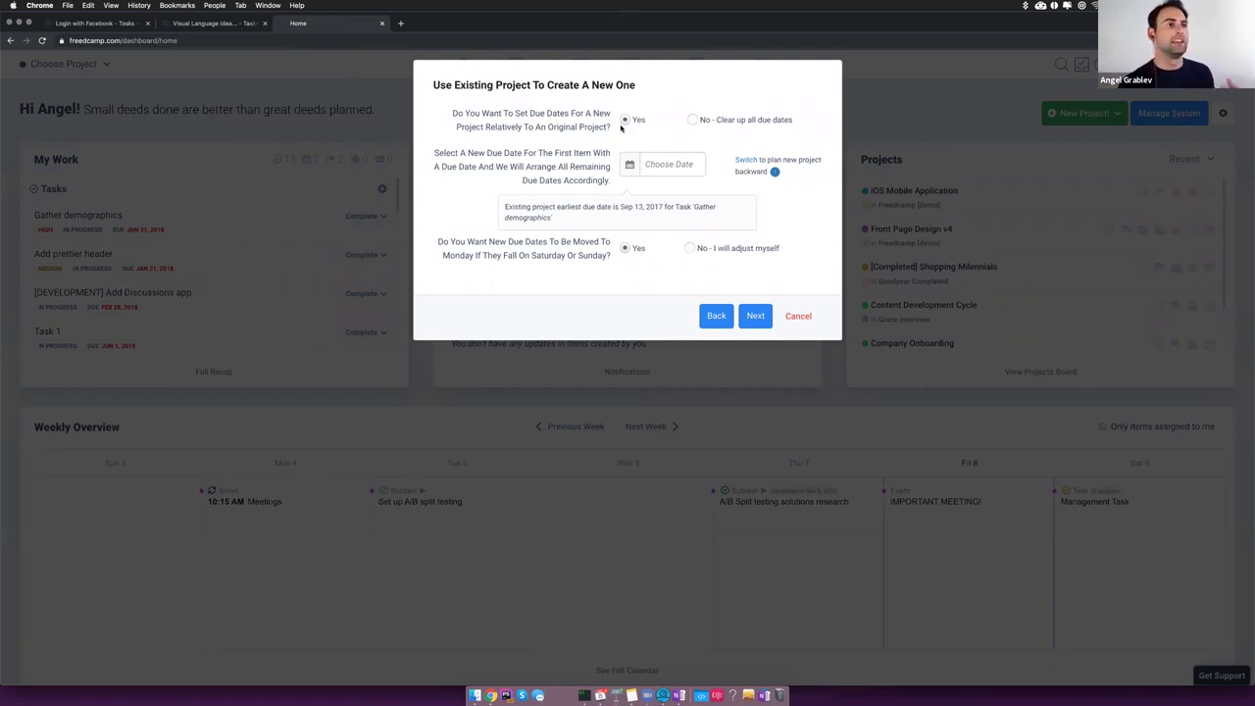
{"action": "left_click", "coordinate": [659, 164]}
{"action": "left_click", "coordinate": [764, 275]}
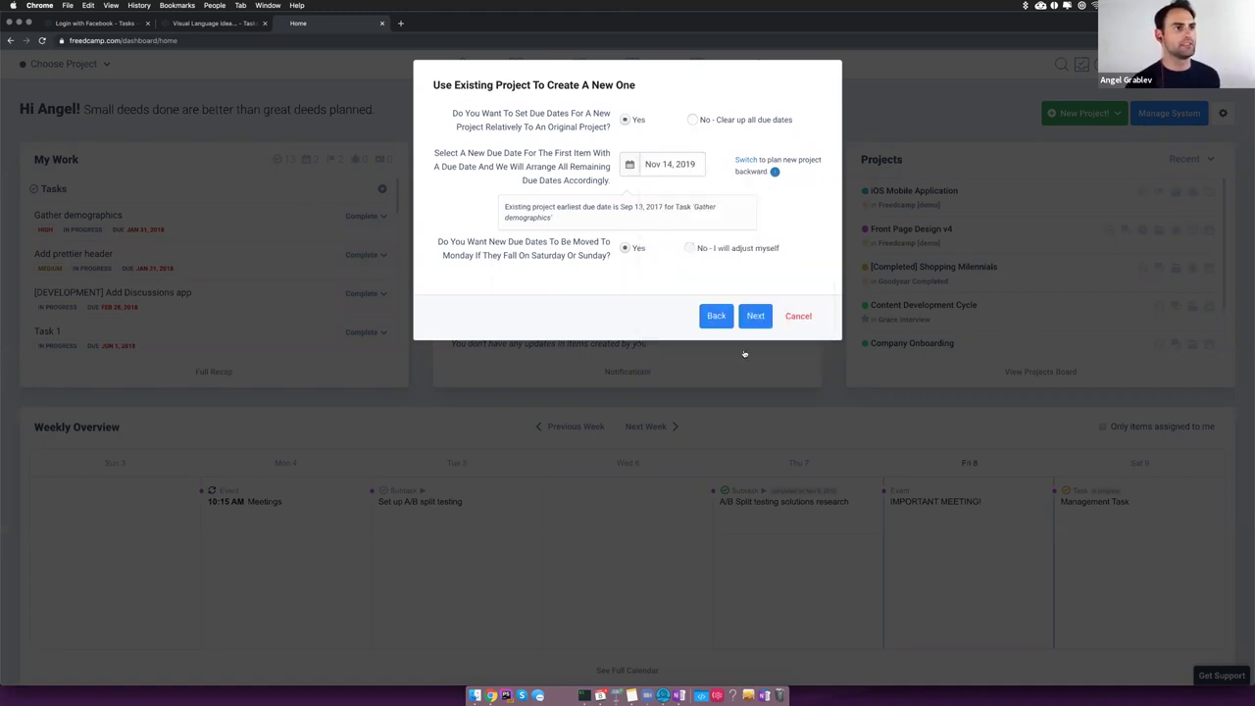
{"action": "left_click", "coordinate": [755, 316]}
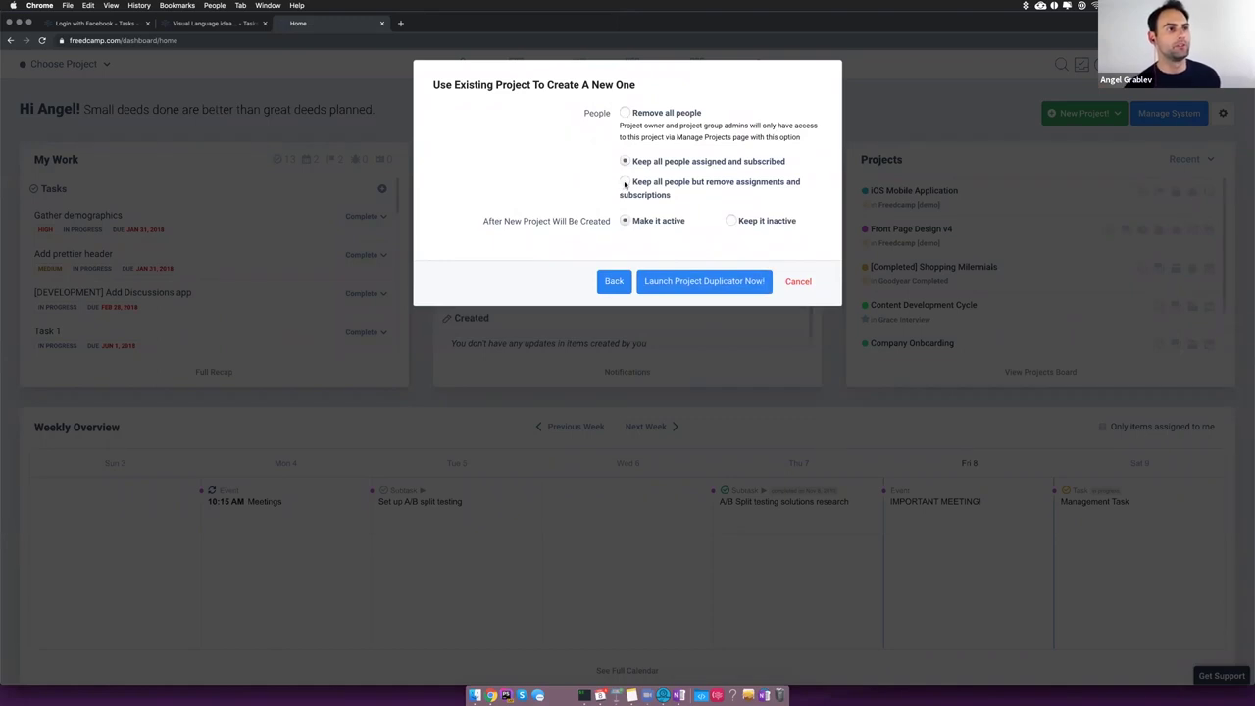
{"action": "left_click", "coordinate": [679, 283]}
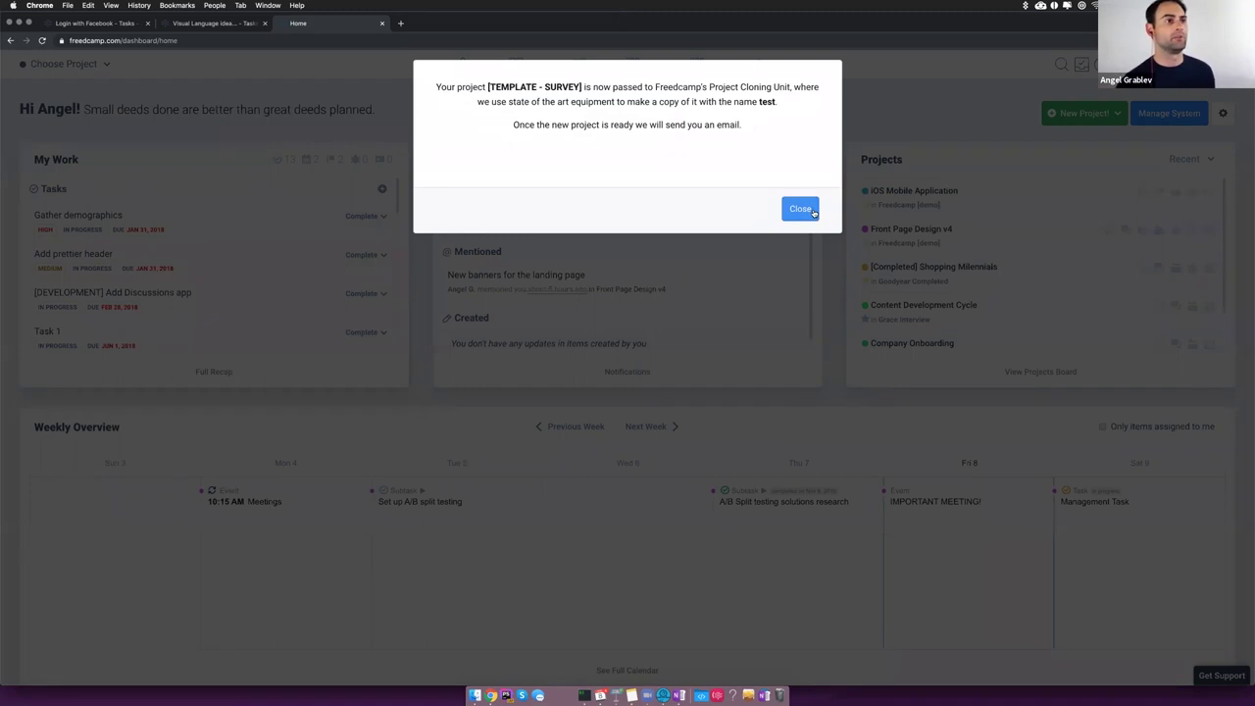
Step: Close the cloning confirmation, scroll the Home dashboard, and switch briefly to Keynote with Cmd+Tab
{"action": "left_click", "coordinate": [800, 209]}
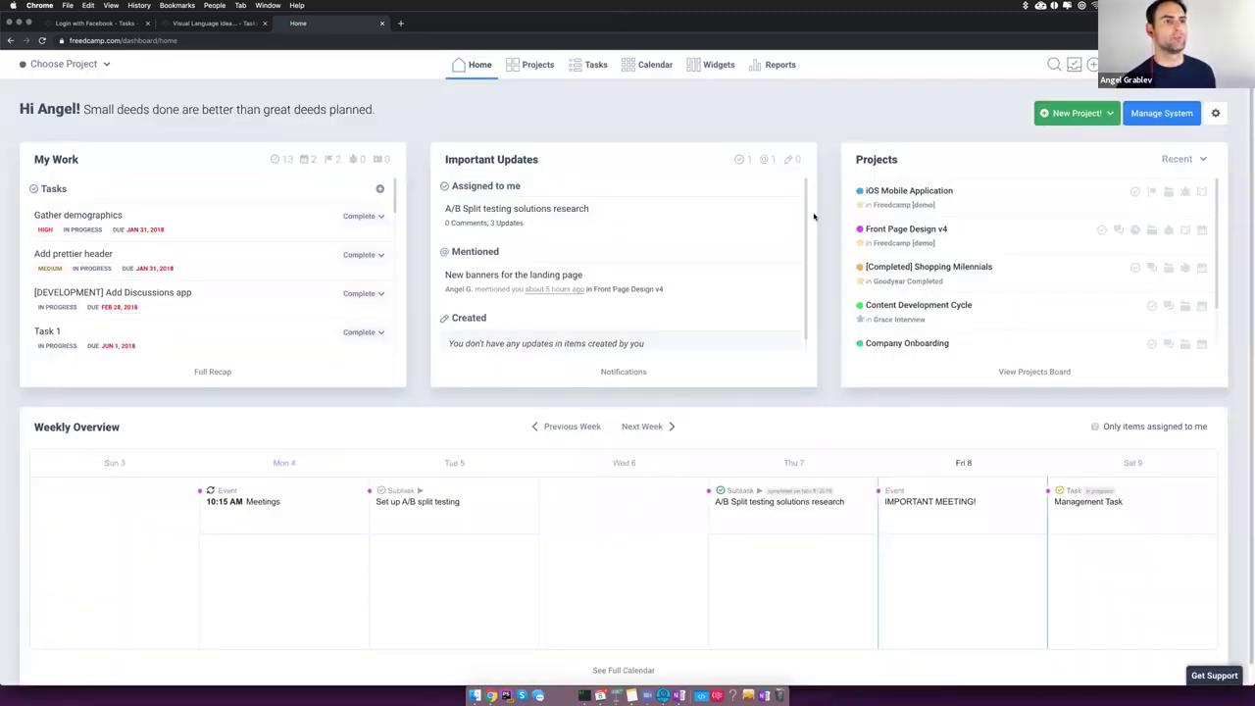
{"action": "scroll", "coordinate": [792, 366], "scroll_direction": "down", "scroll_amount": 2}
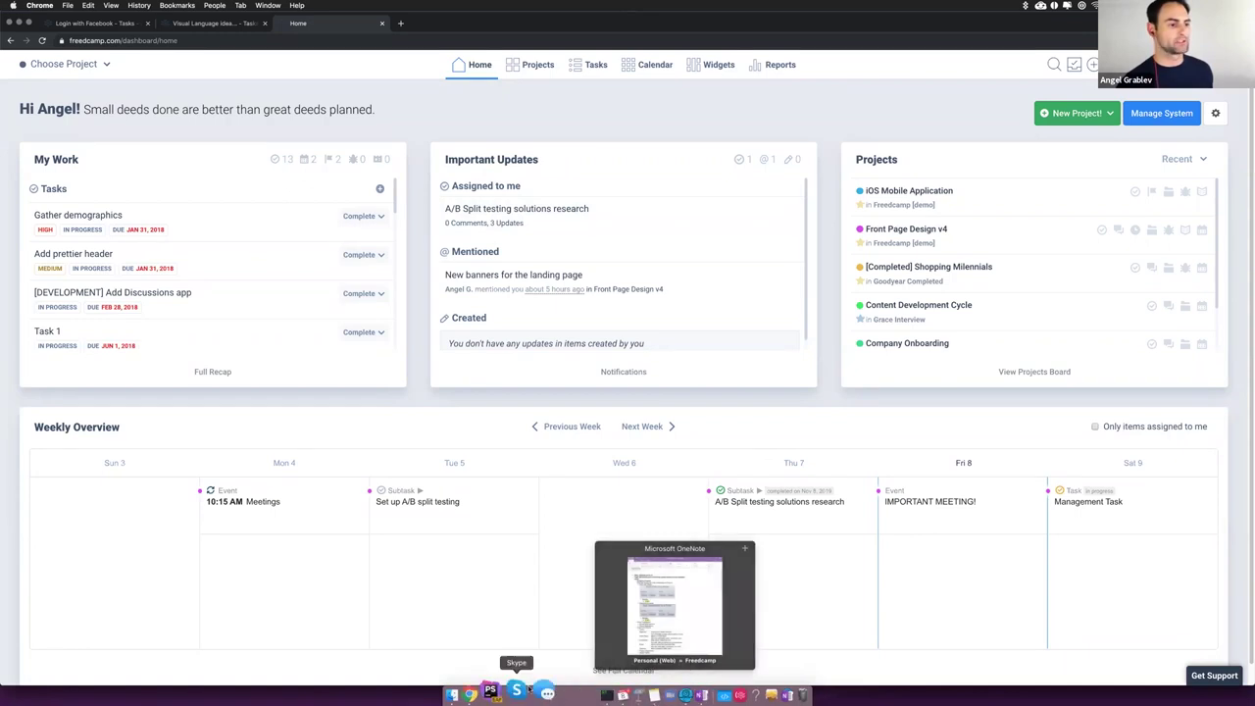
{"action": "key", "text": "super+Tab"}
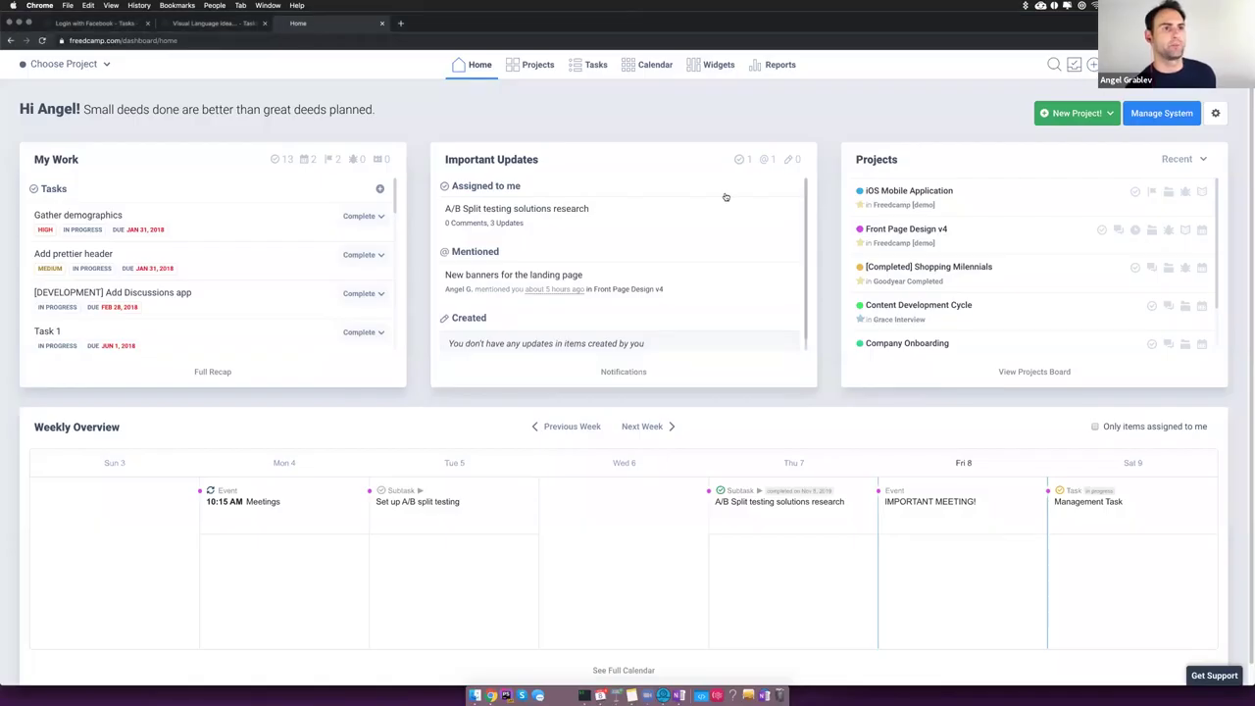
Step: Open the Management Task in Front Page Design v4 and add it as a shortcut with its suggested title
{"action": "left_click", "coordinate": [908, 229]}
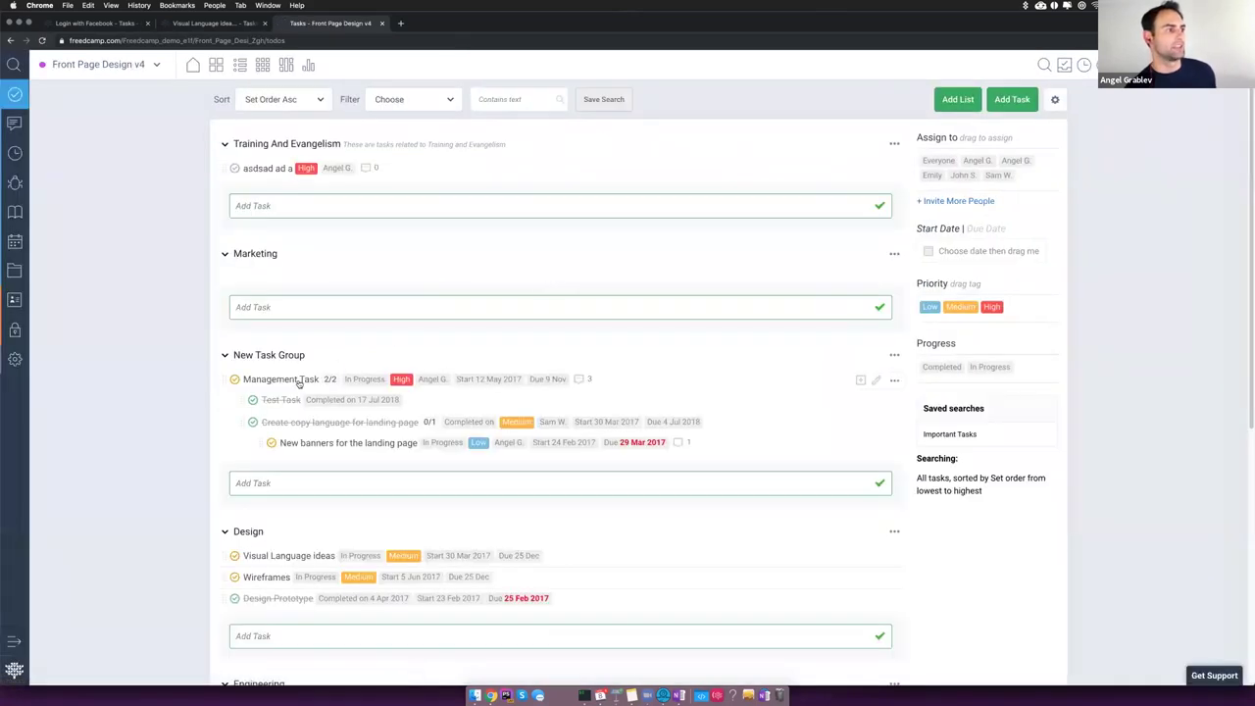
{"action": "left_click", "coordinate": [301, 382]}
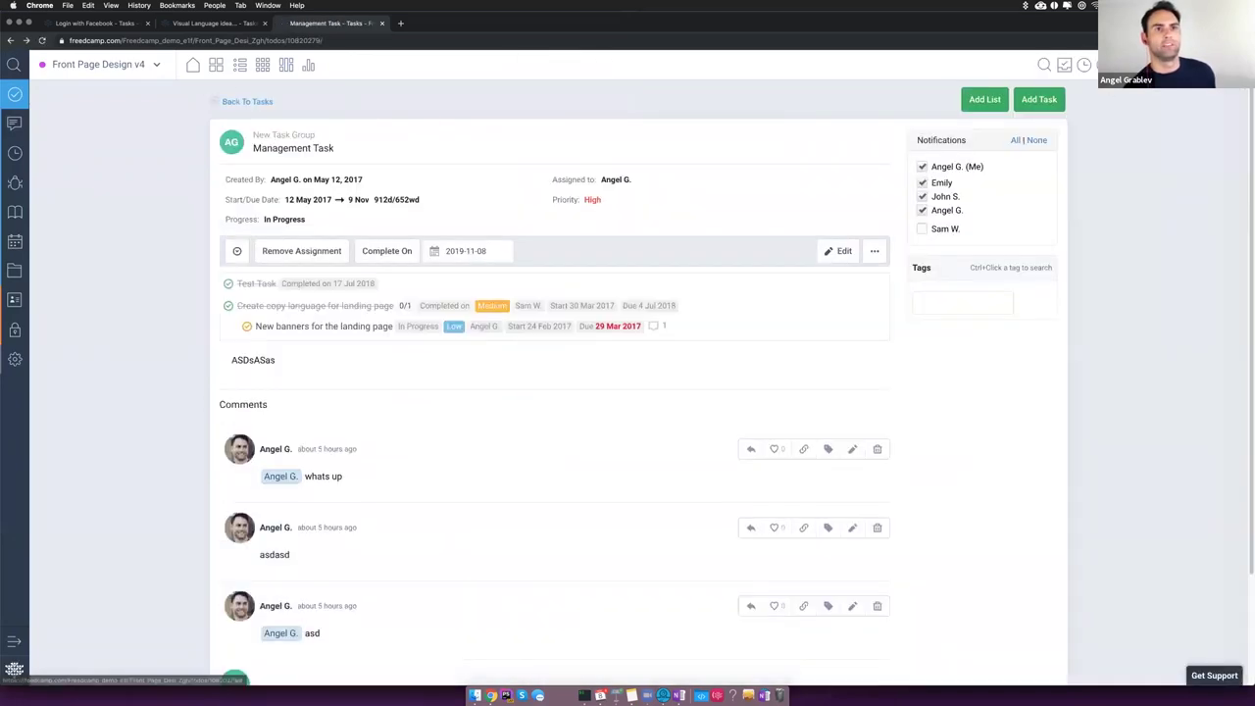
{"action": "left_click", "coordinate": [1104, 65]}
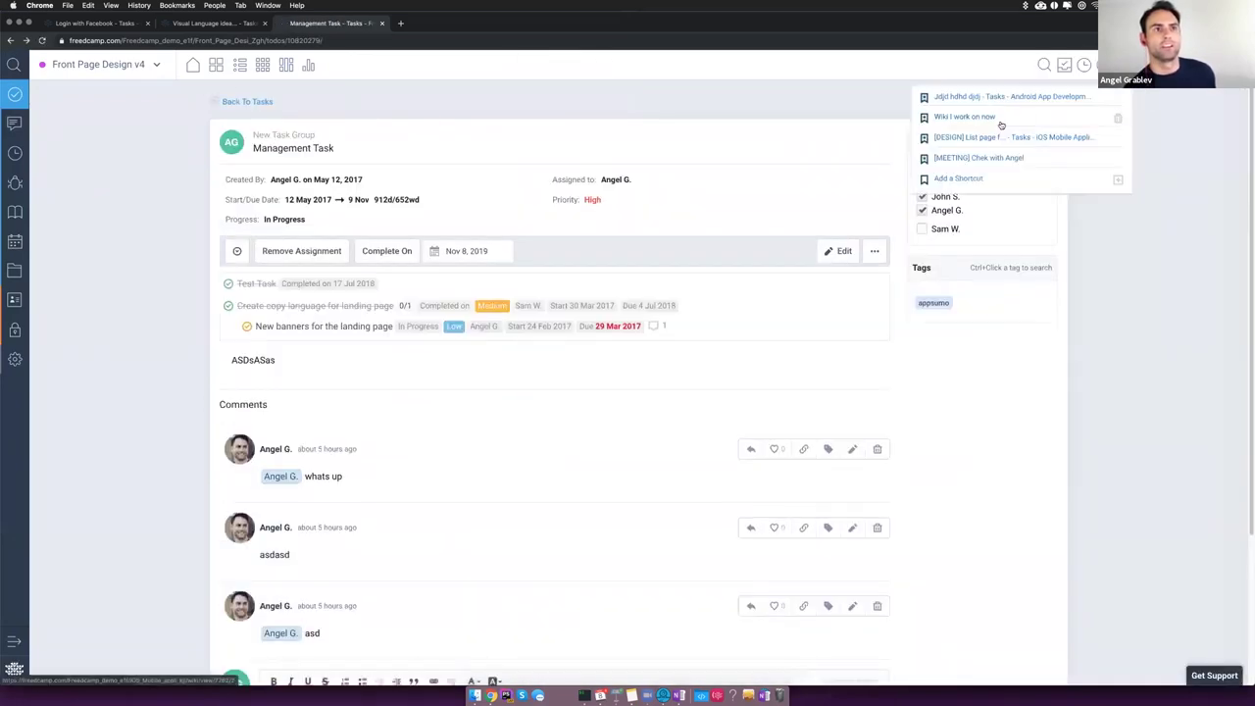
{"action": "left_click", "coordinate": [1014, 178]}
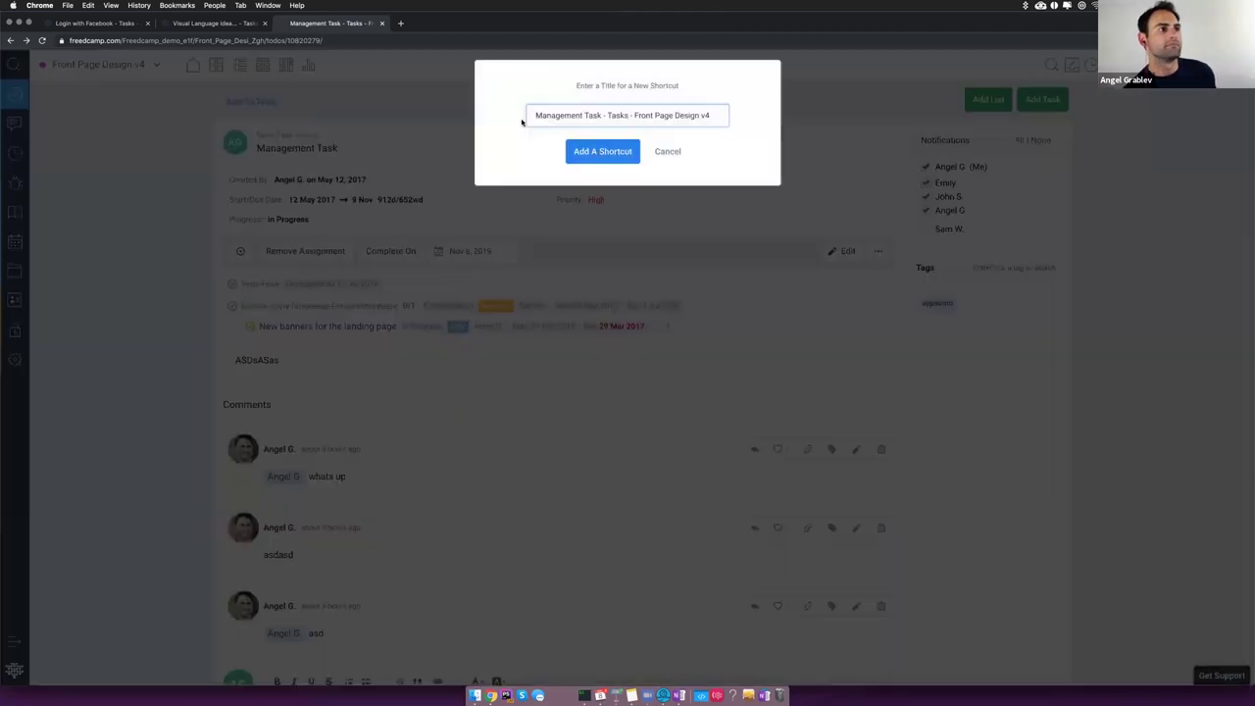
{"action": "left_click", "coordinate": [629, 150]}
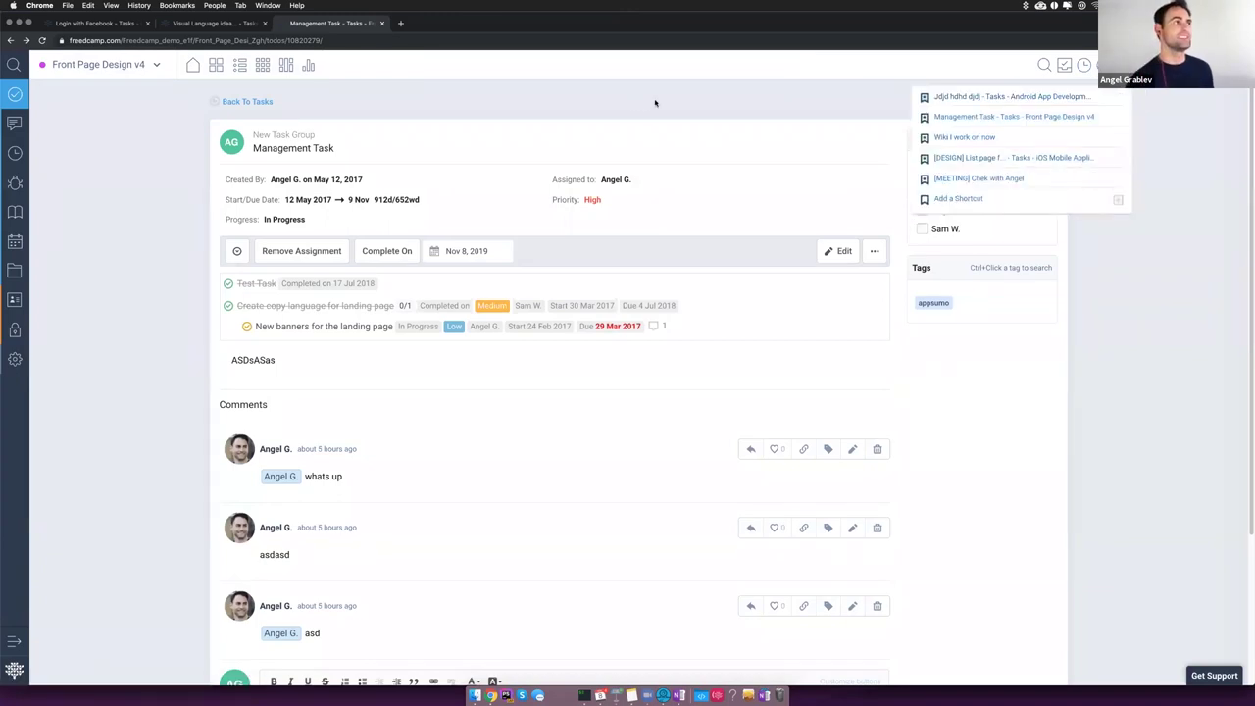
Step: Look at the browser's own bookmark options, then dismiss them
{"action": "left_click", "coordinate": [178, 5]}
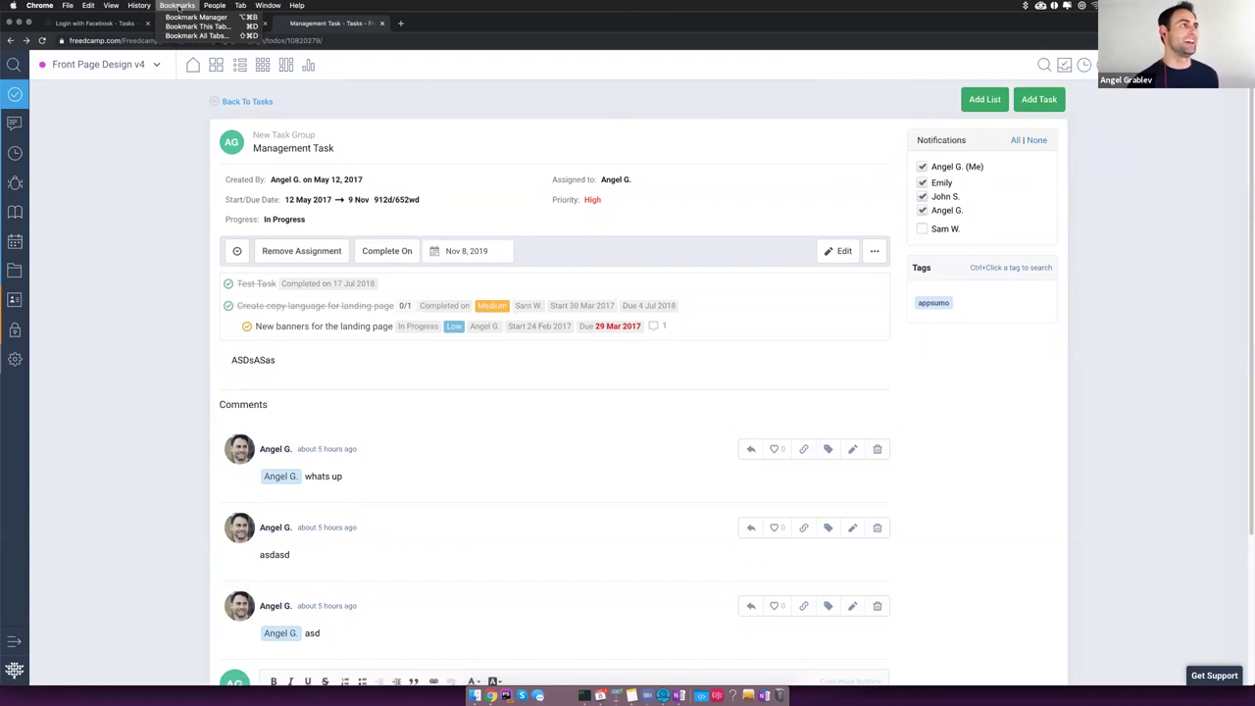
{"action": "key", "text": "Left"}
{"action": "mouse_move", "coordinate": [191, 5]}
{"action": "left_click", "coordinate": [185, 151]}
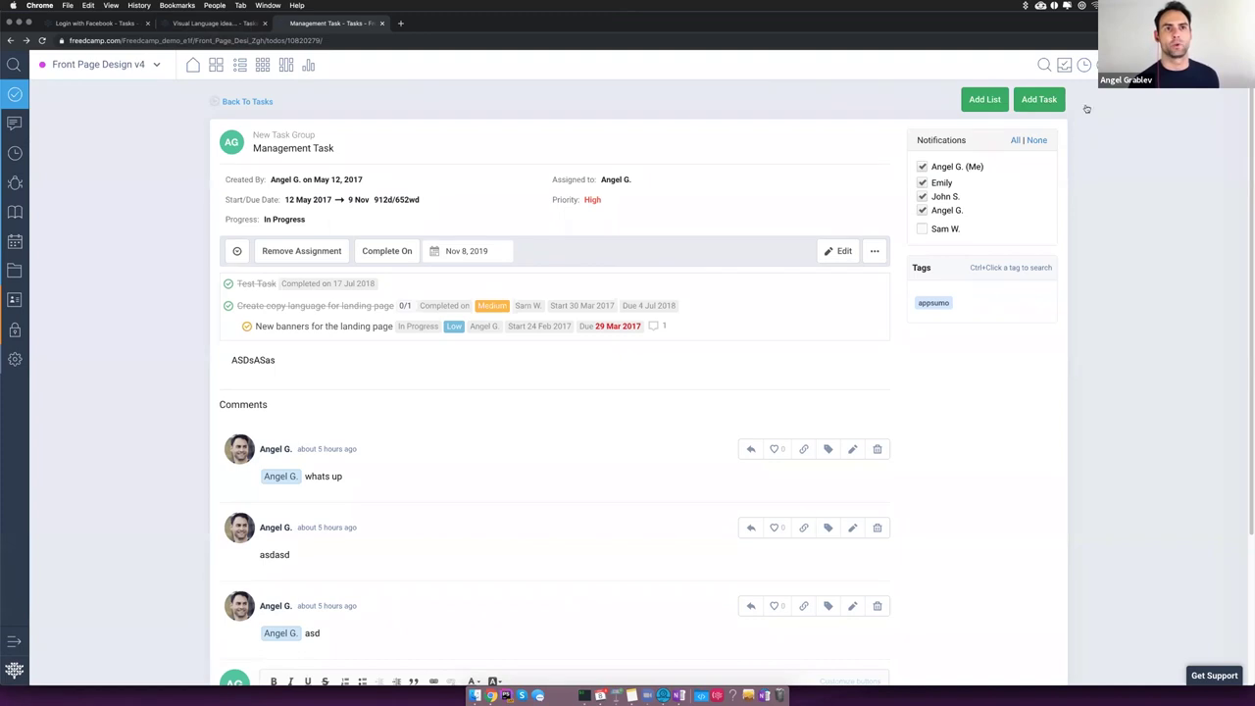
{"action": "left_click", "coordinate": [1103, 65]}
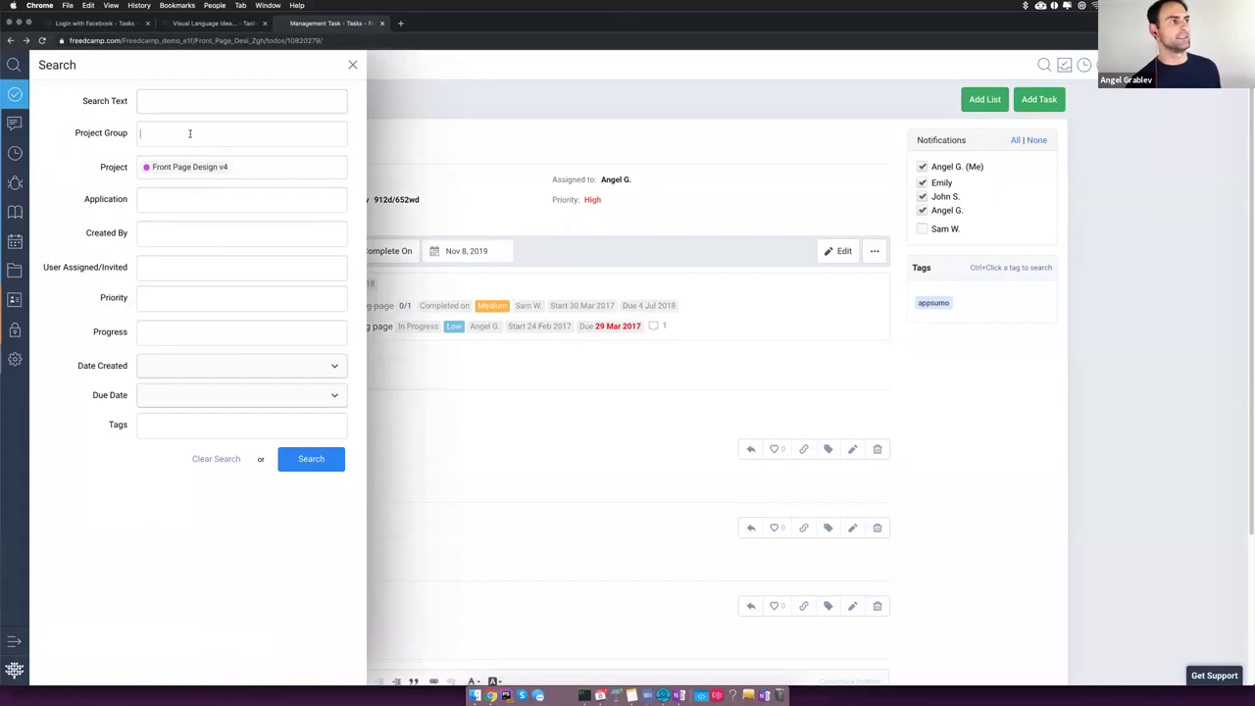
{"action": "left_click", "coordinate": [106, 161]}
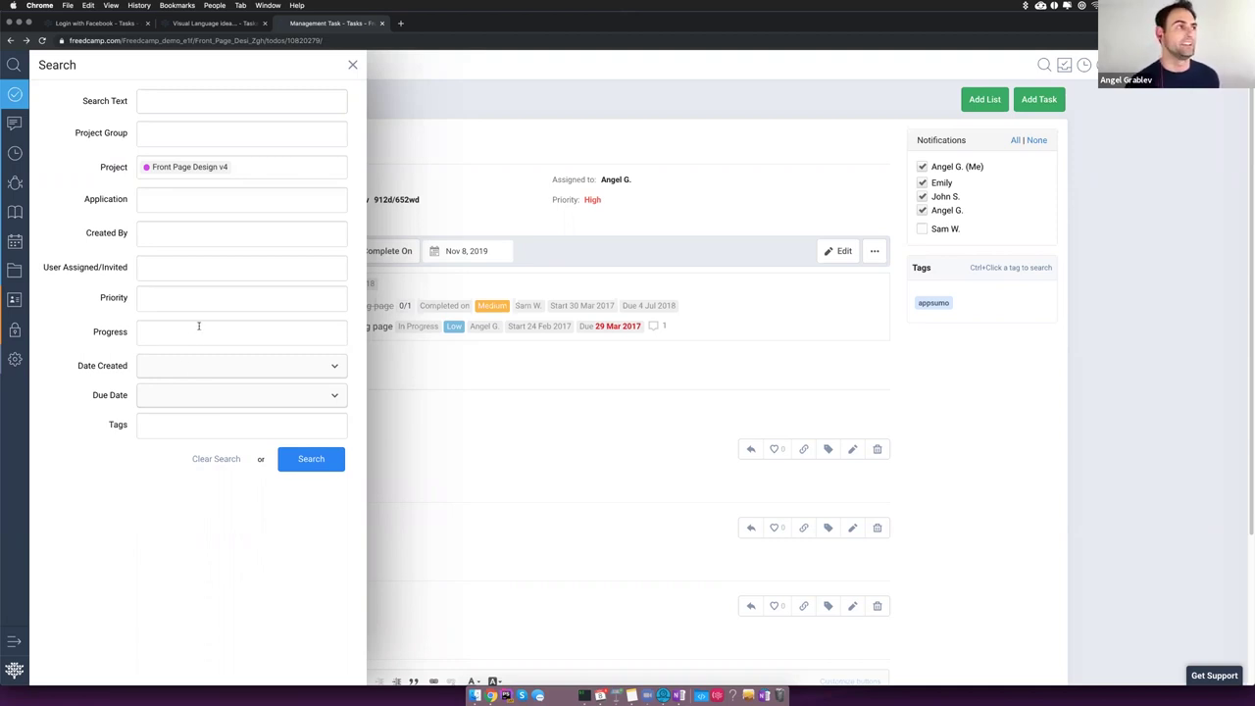
{"action": "left_click", "coordinate": [353, 64]}
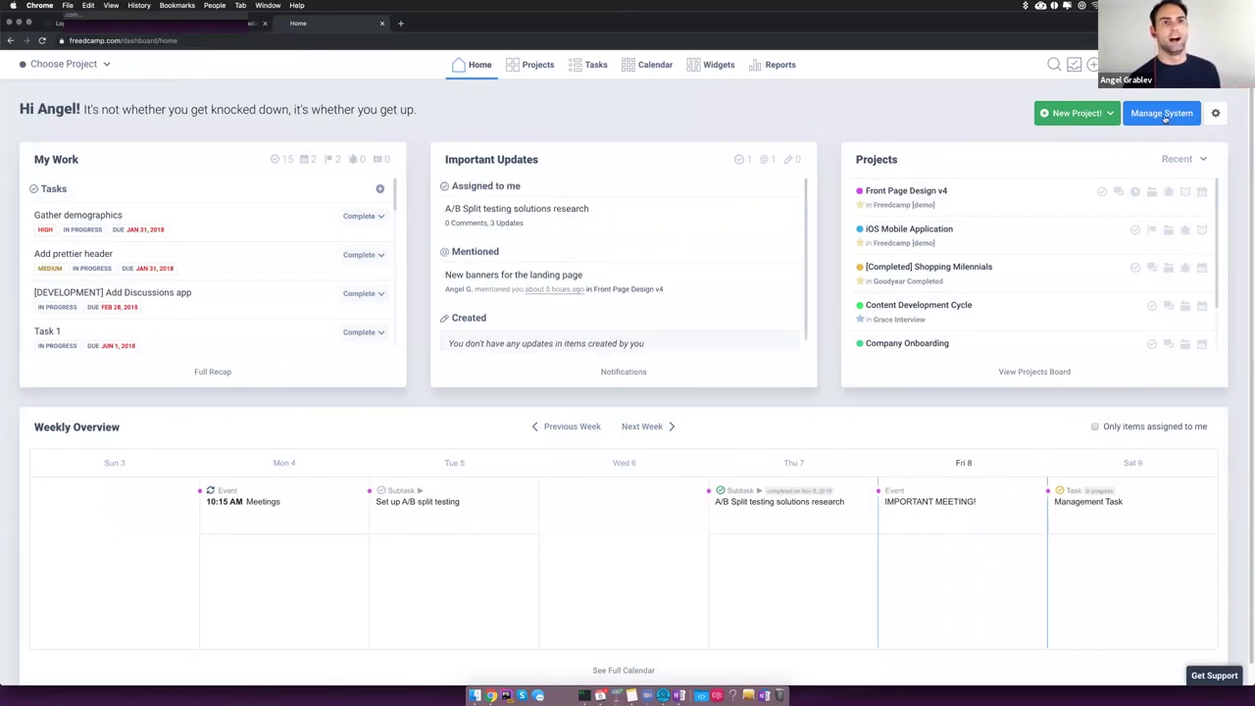
Step: Show the dashboard's gear options, then go to the Notifications page
{"action": "left_click", "coordinate": [1216, 113]}
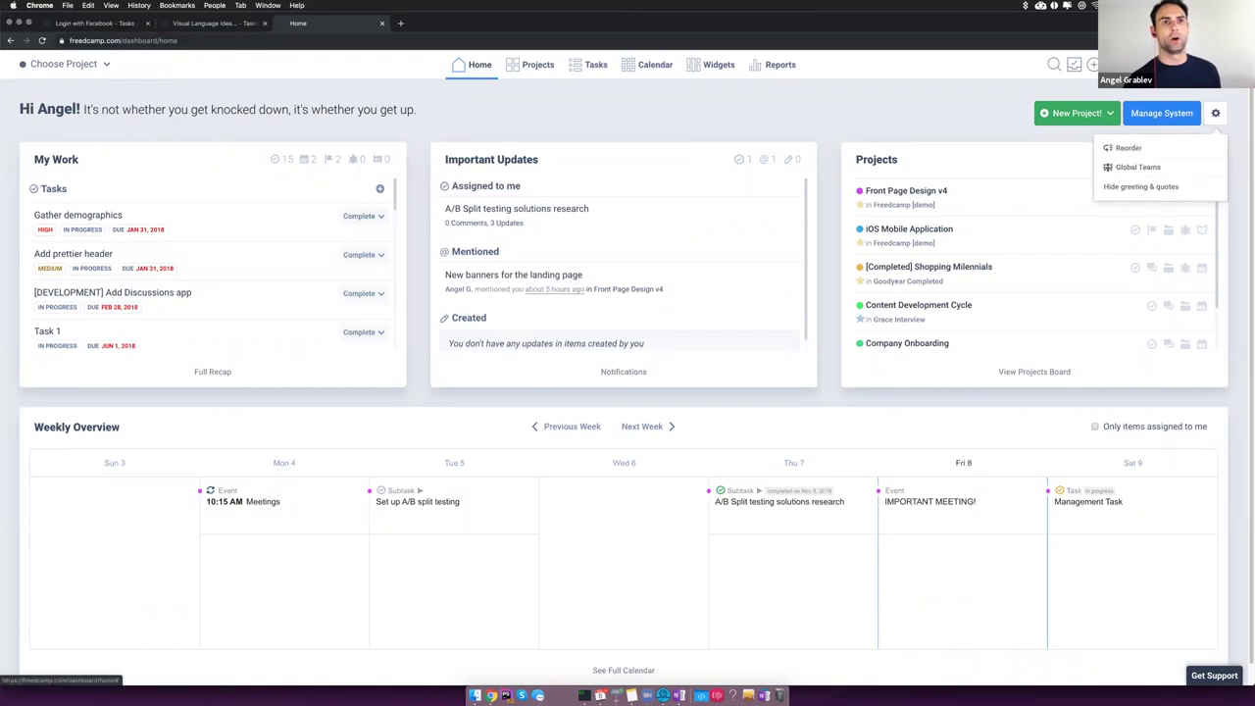
{"action": "left_click", "coordinate": [1132, 65]}
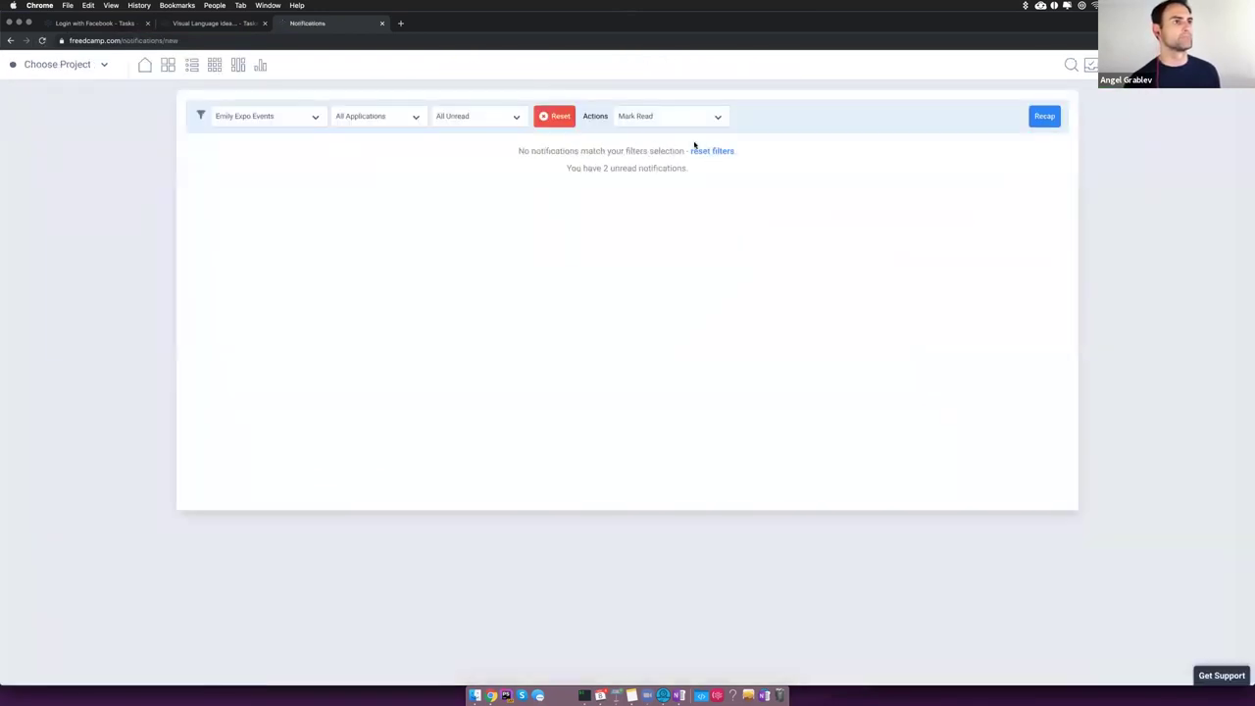
Step: Reset the Notifications filters so notifications from all projects are listed
{"action": "left_click", "coordinate": [557, 115]}
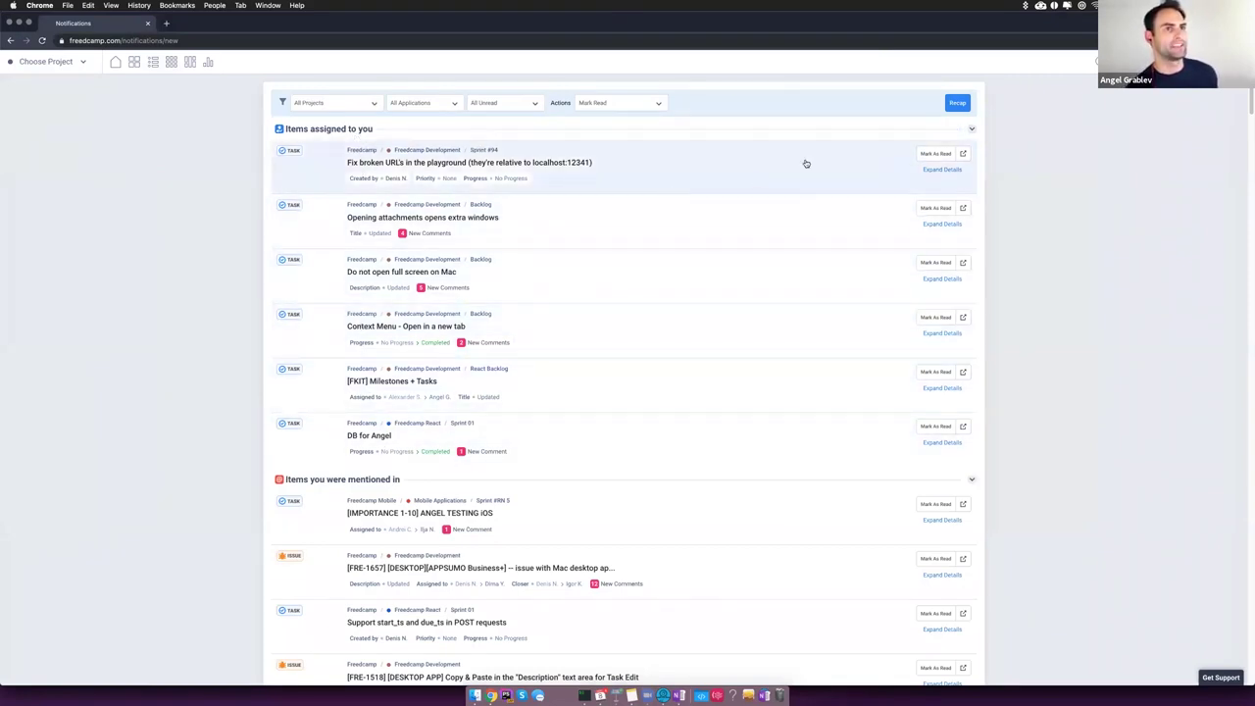
{"action": "left_click", "coordinate": [972, 129]}
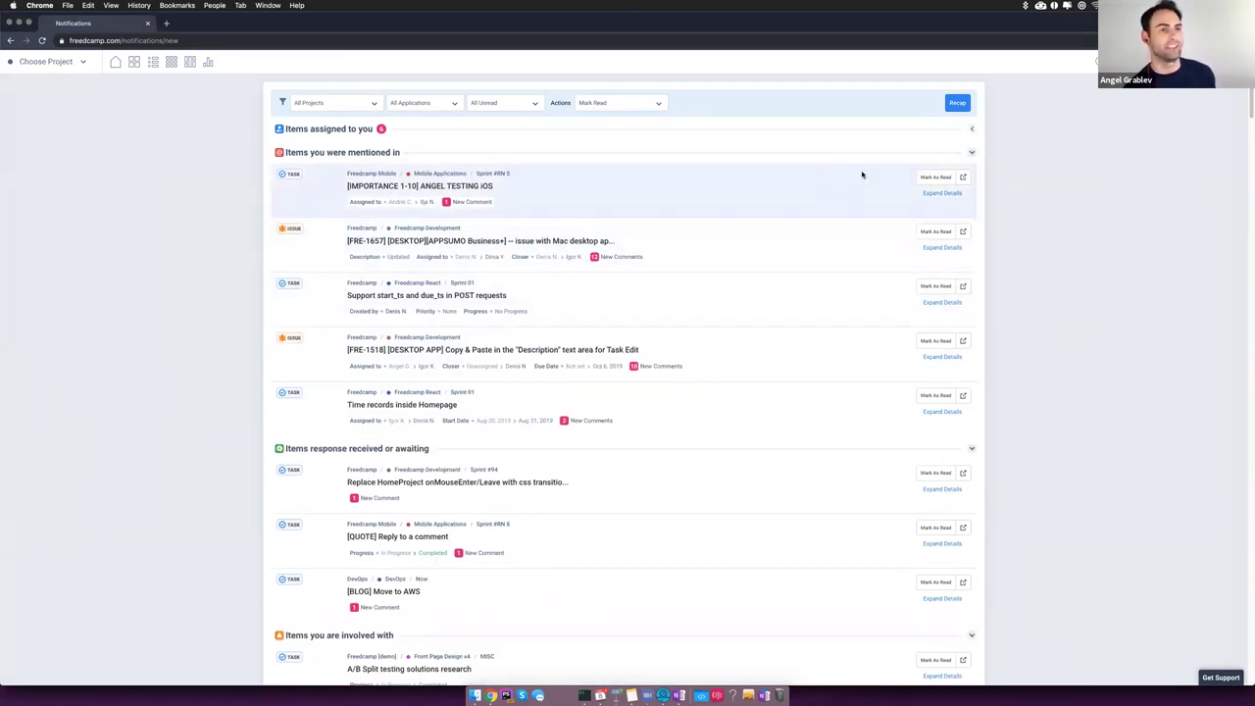
{"action": "left_click", "coordinate": [972, 152]}
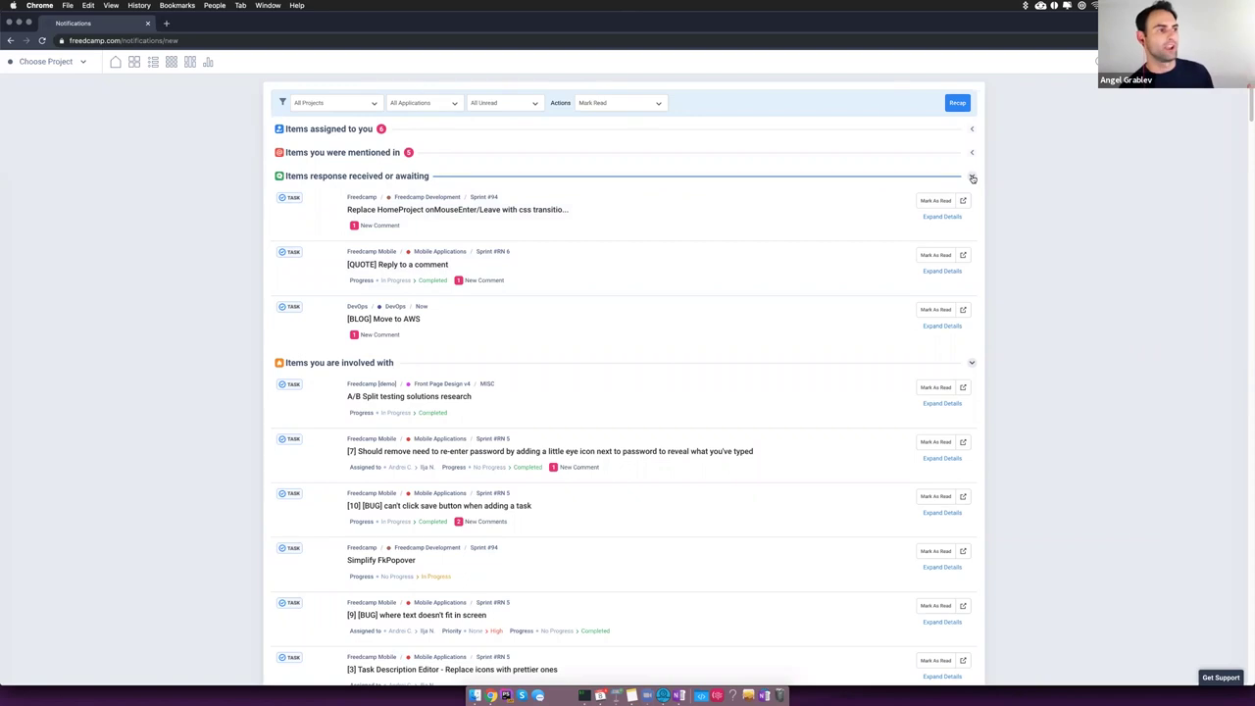
{"action": "left_click", "coordinate": [971, 179]}
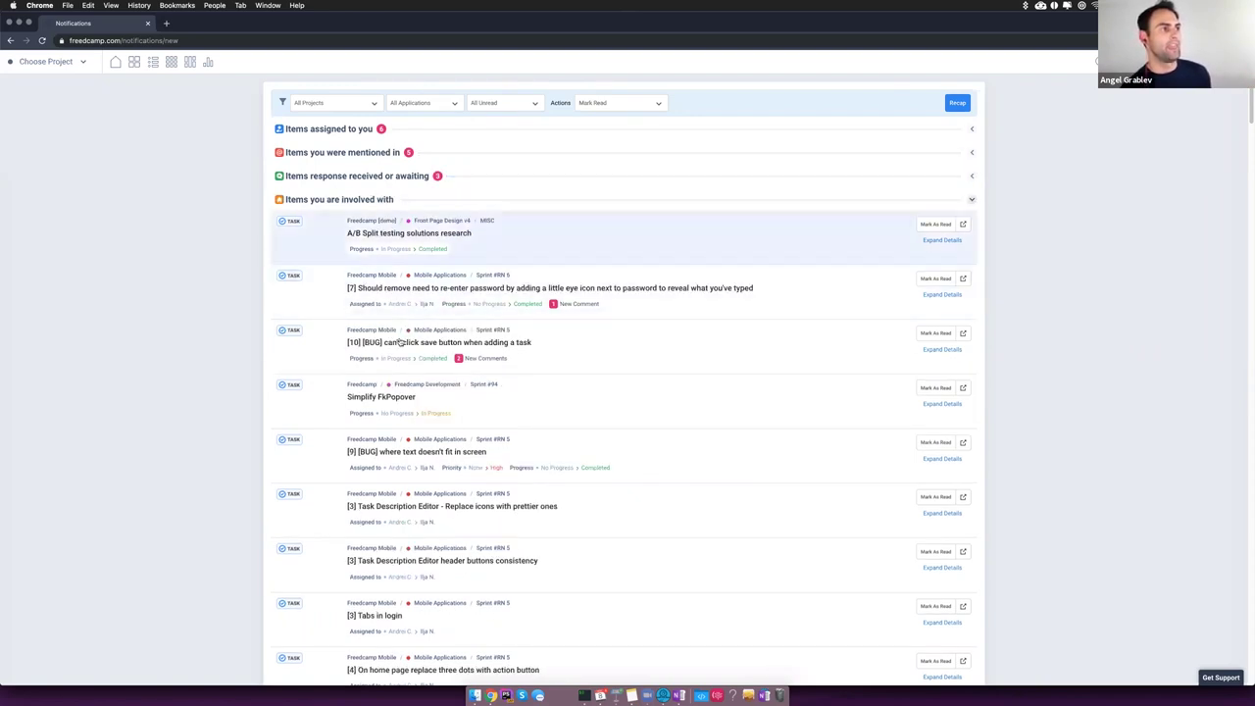
{"action": "scroll", "coordinate": [485, 353], "scroll_direction": "down", "scroll_amount": 20}
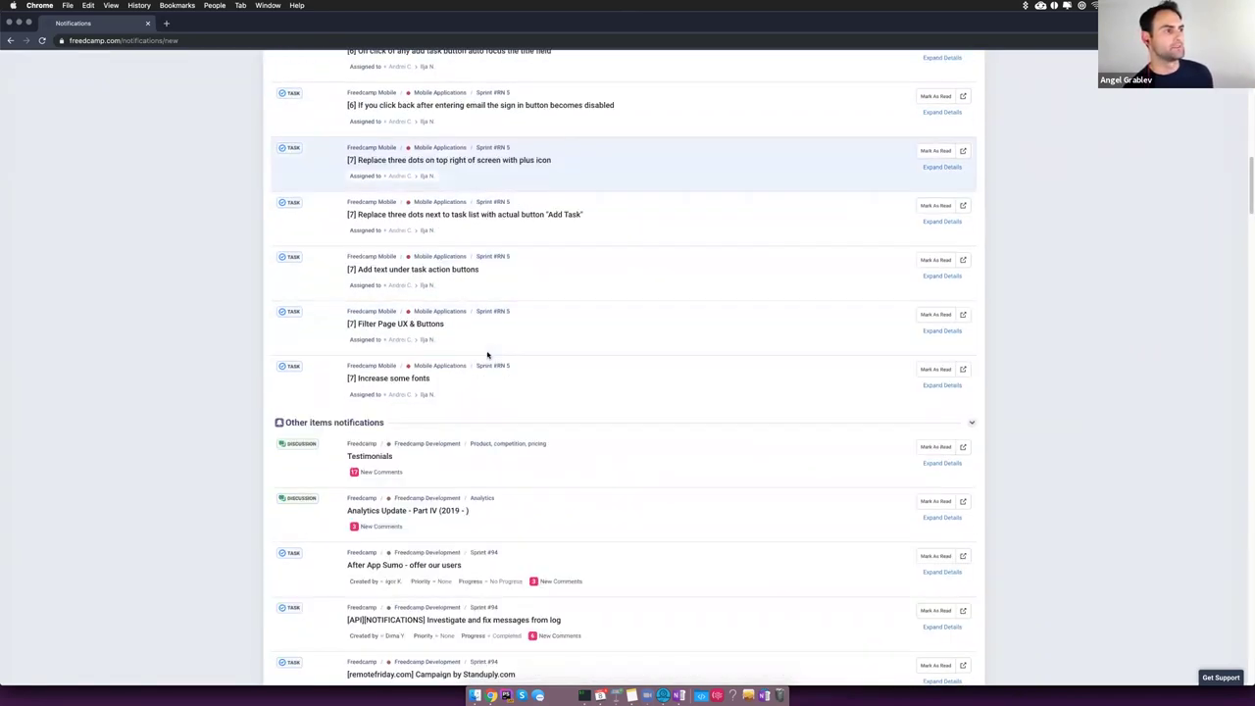
{"action": "scroll", "coordinate": [488, 353], "scroll_direction": "up", "scroll_amount": 10}
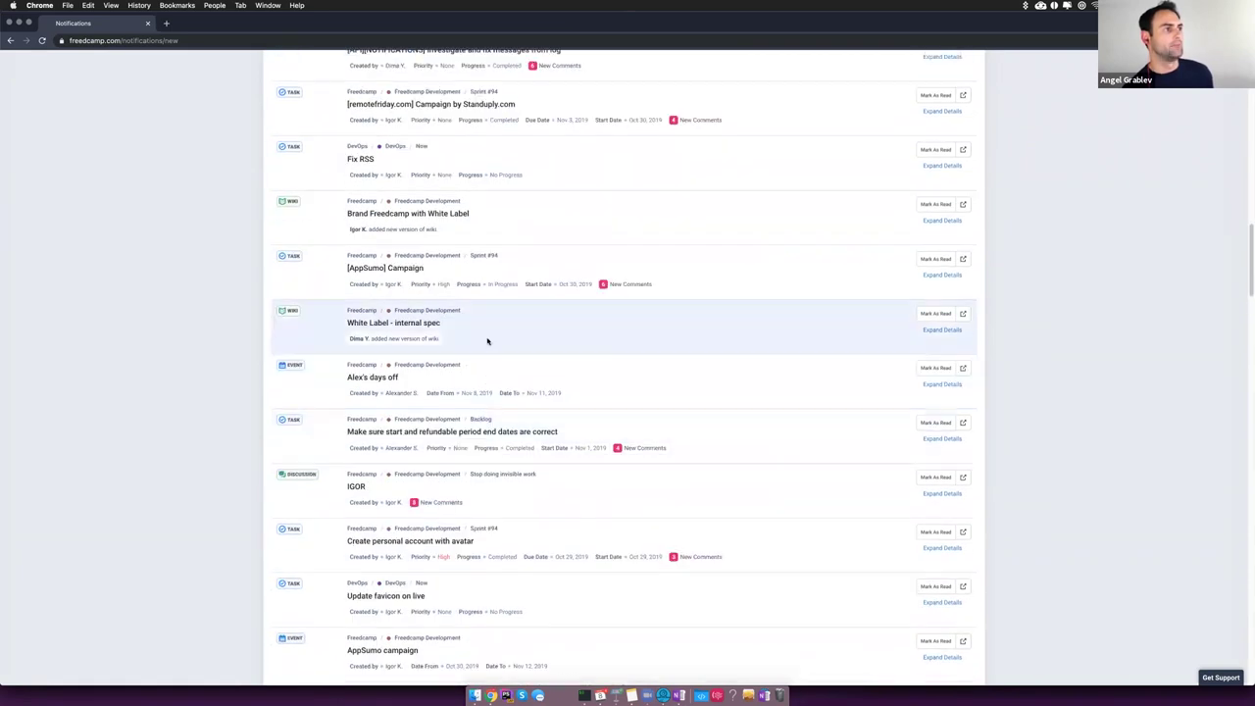
{"action": "scroll", "coordinate": [487, 340], "scroll_direction": "up", "scroll_amount": 7}
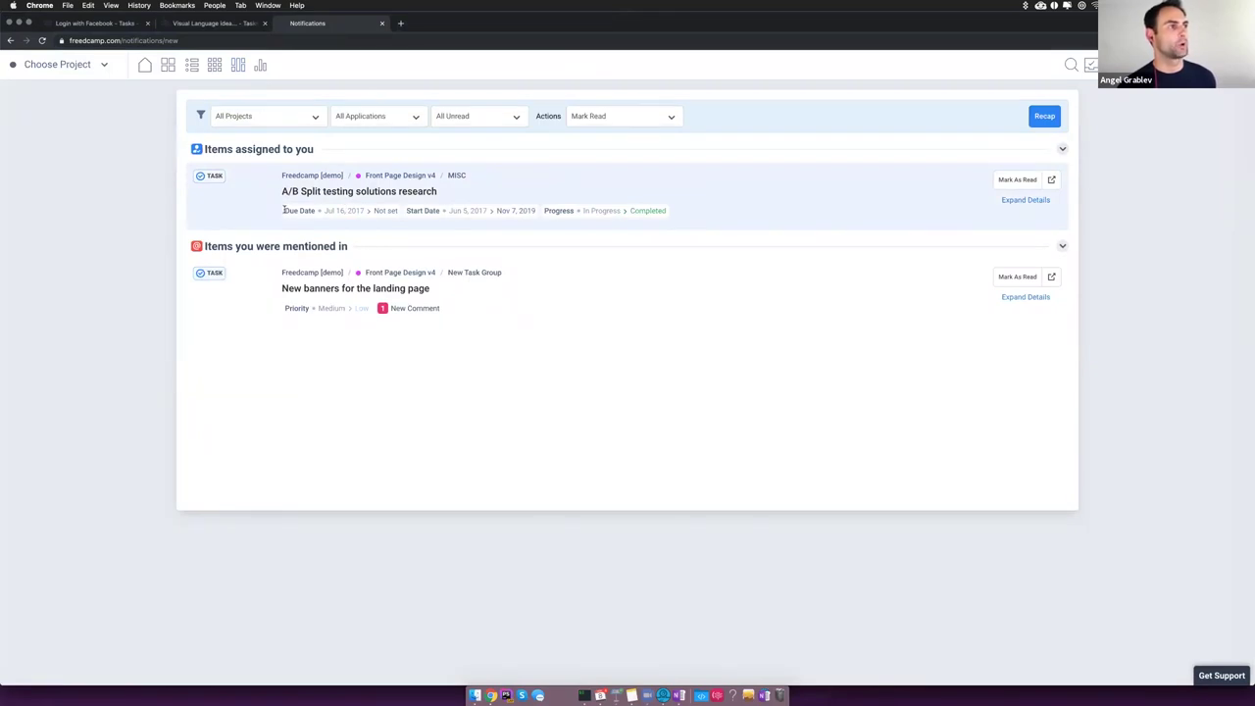
Step: Collapse the previous task's update details and expand the A/B Split testing solutions research history
{"action": "left_click_drag", "start_coordinate": [283, 209], "coordinate": [390, 208]}
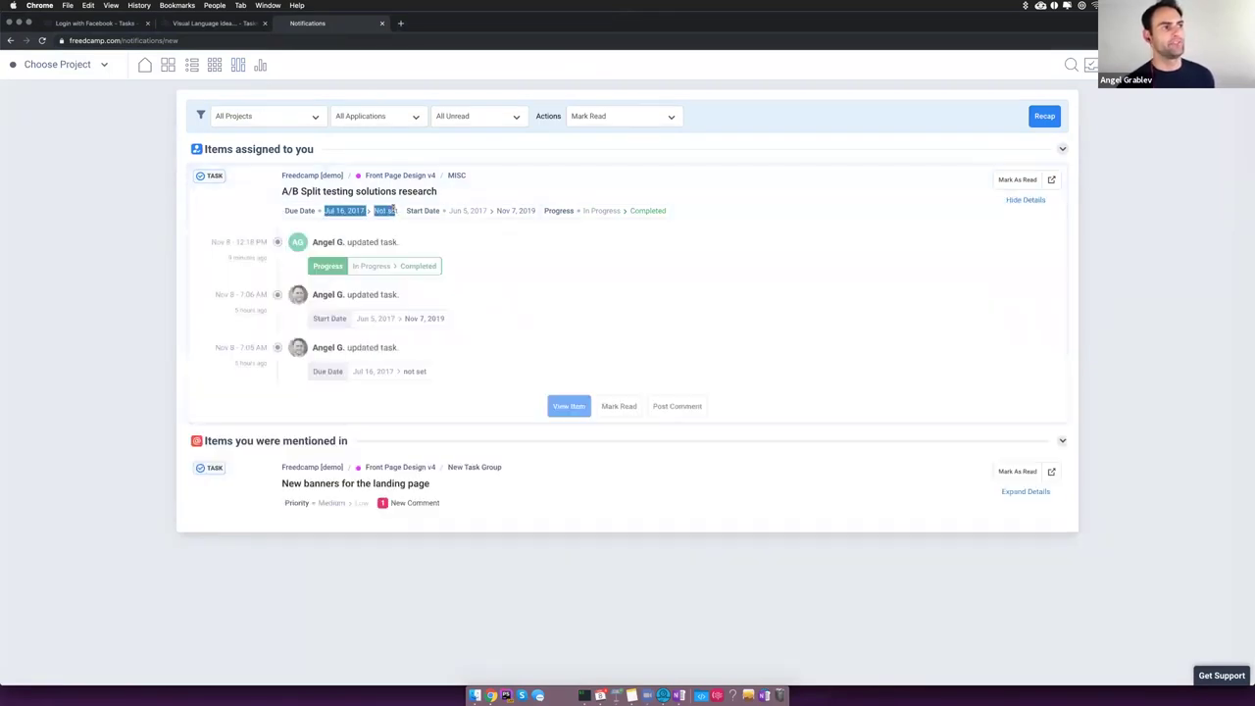
{"action": "left_click", "coordinate": [390, 209]}
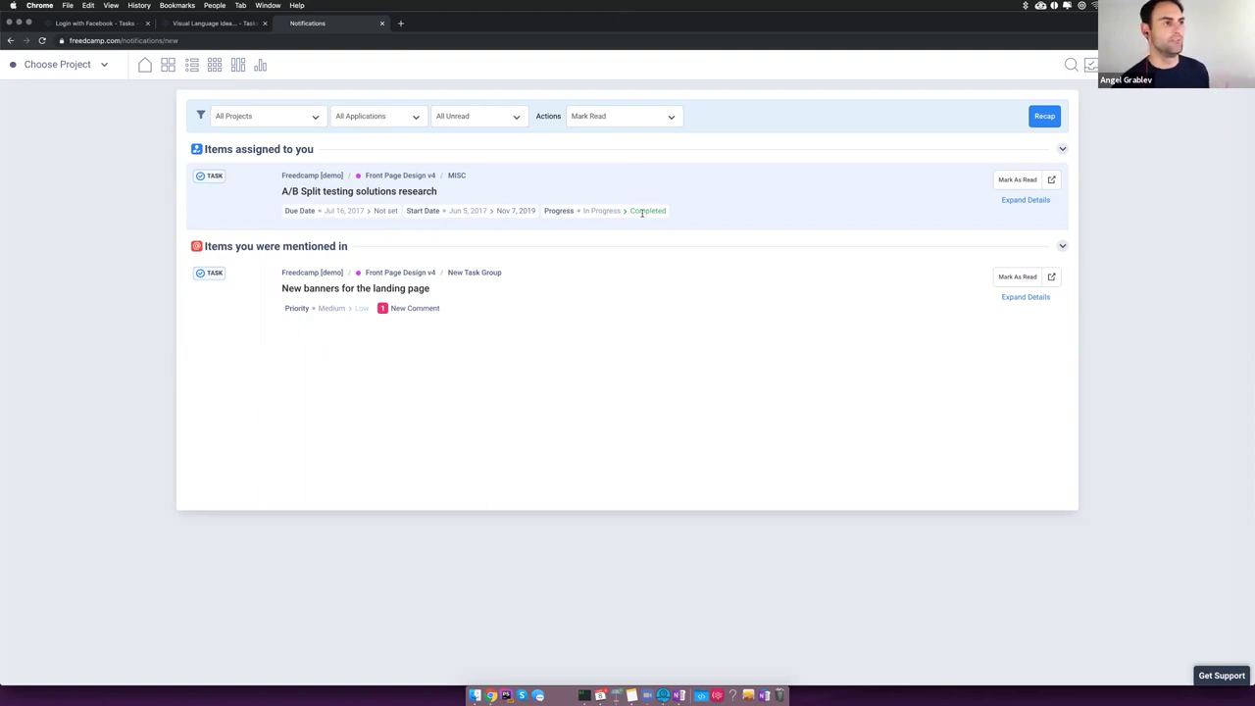
{"action": "left_click", "coordinate": [468, 200]}
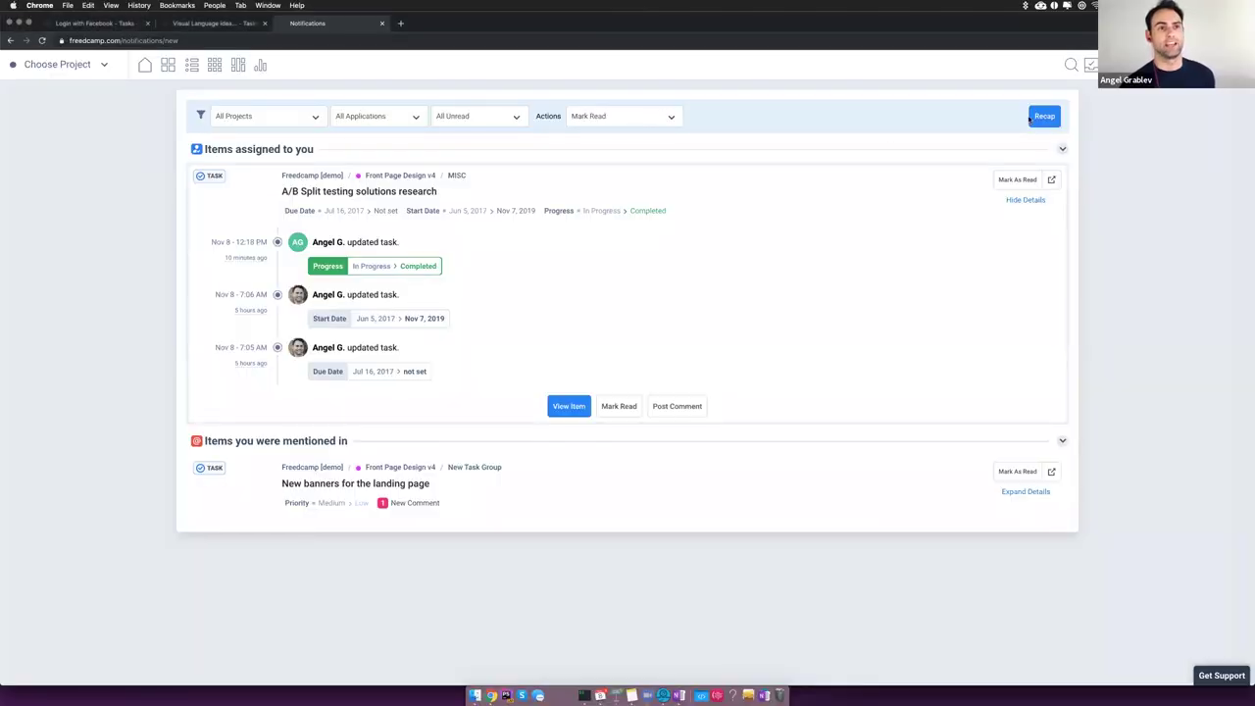
Step: Open the Fri 8th–Thu 14th Recap and scroll through its overdue tasks and milestones
{"action": "left_click", "coordinate": [1032, 118]}
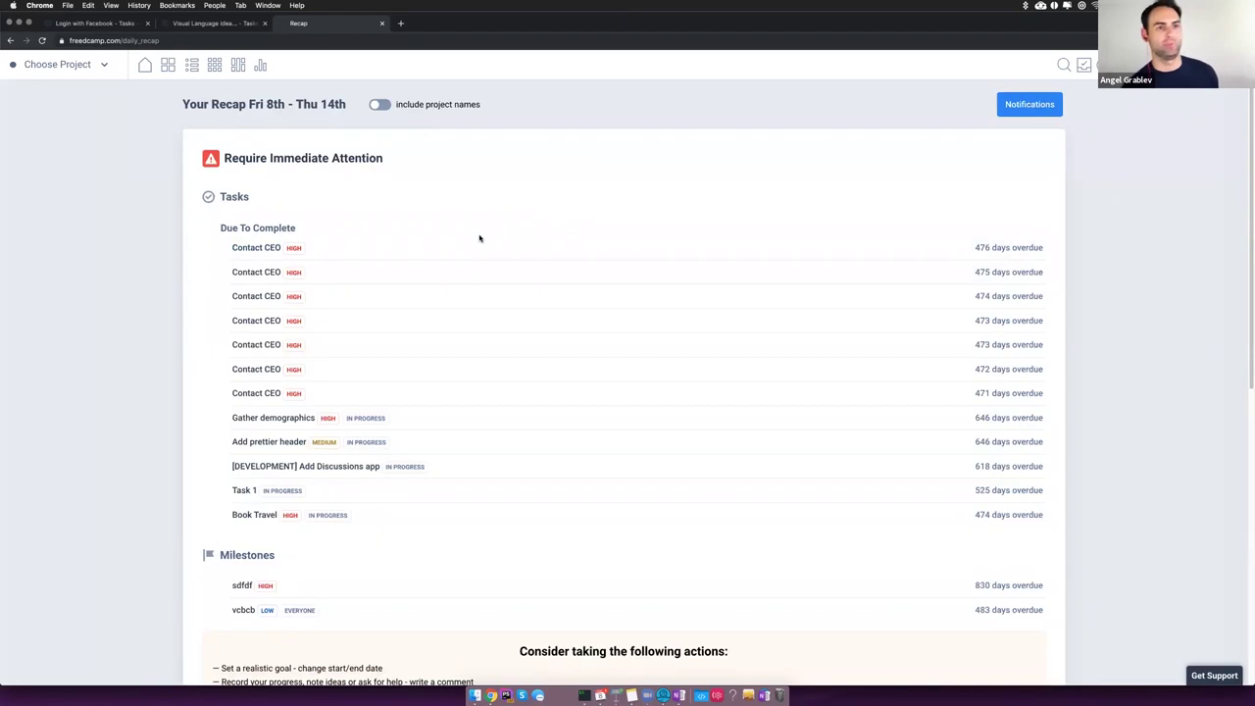
{"action": "scroll", "coordinate": [383, 367], "scroll_direction": "down", "scroll_amount": 3}
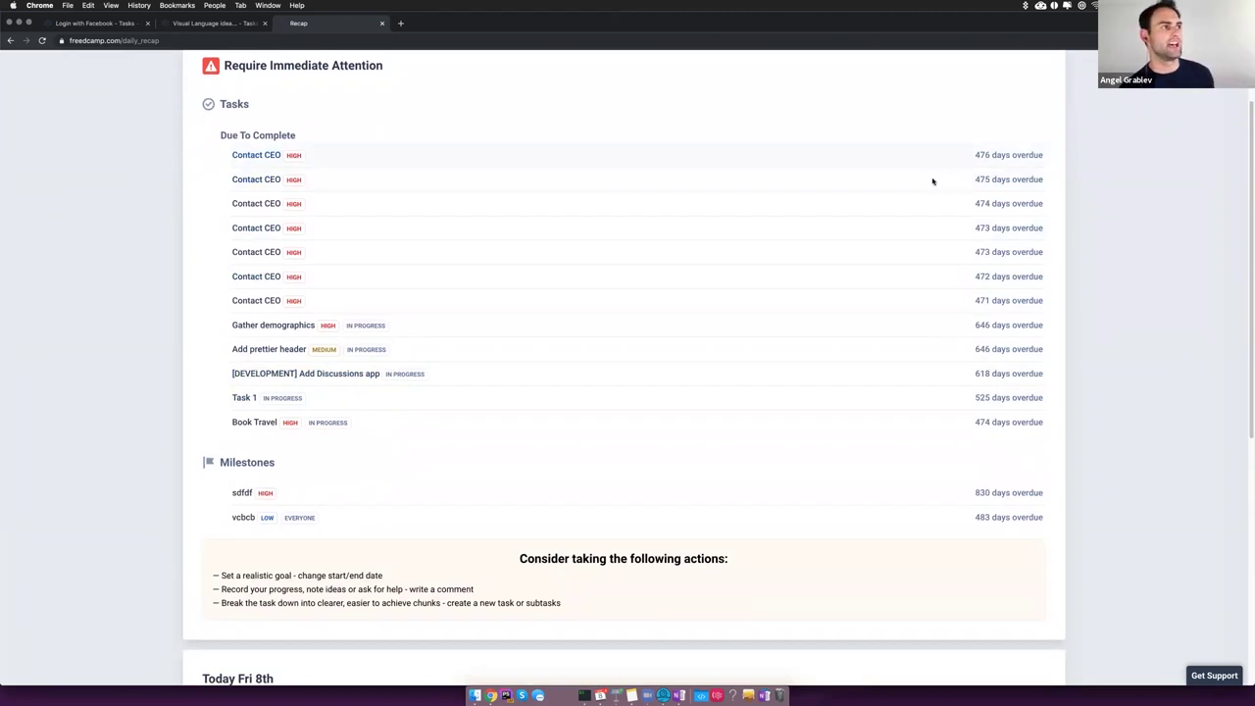
{"action": "scroll", "coordinate": [927, 236], "scroll_direction": "down", "scroll_amount": 1}
{"action": "scroll", "coordinate": [919, 285], "scroll_direction": "down", "scroll_amount": 1}
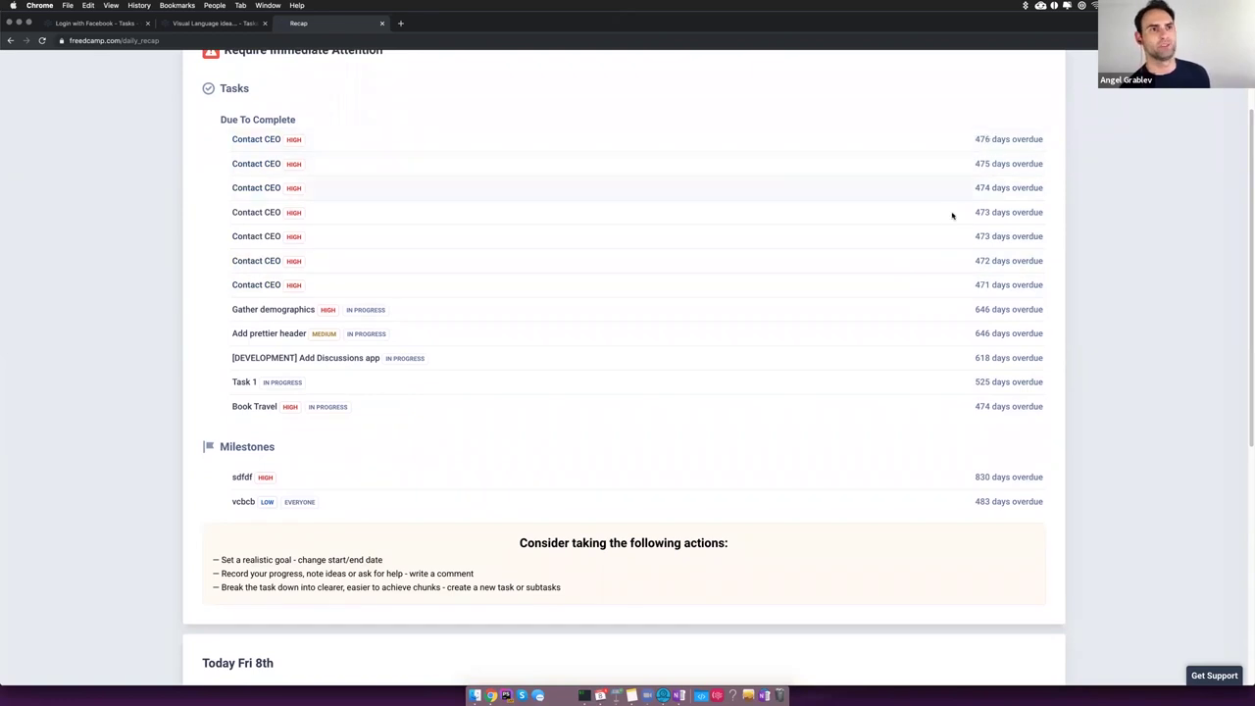
{"action": "scroll", "coordinate": [853, 359], "scroll_direction": "down", "scroll_amount": 1}
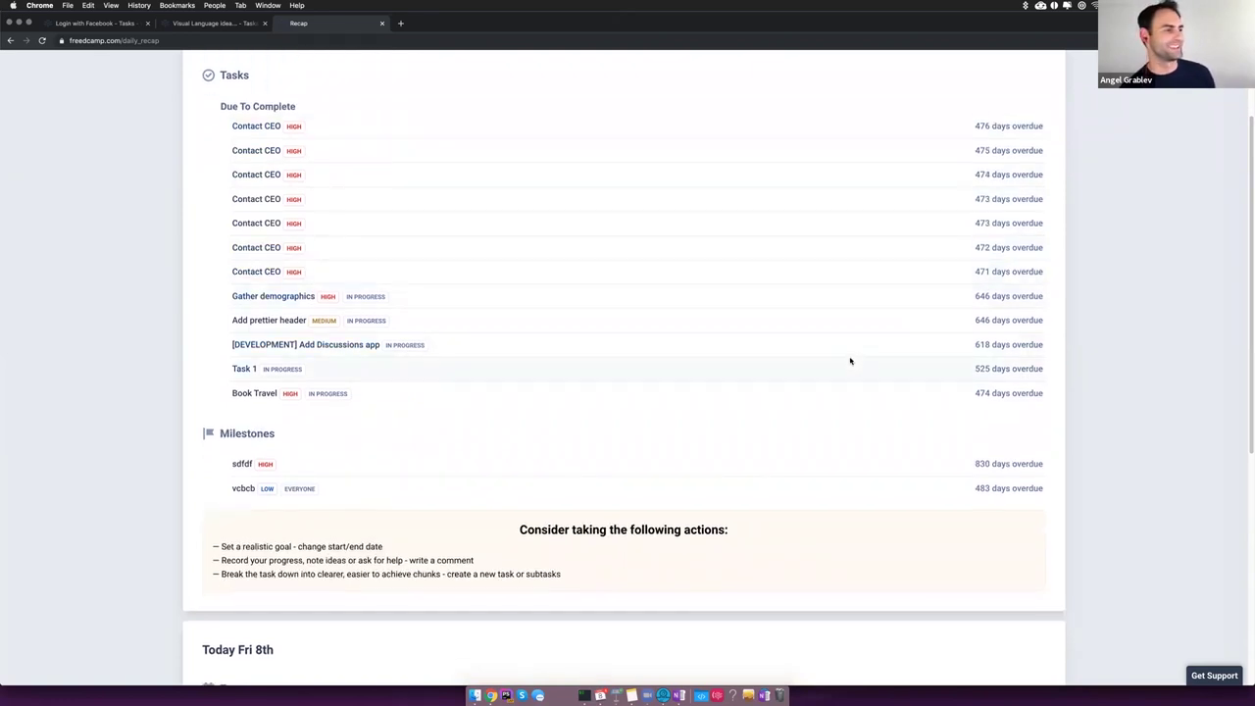
{"action": "scroll", "coordinate": [830, 320], "scroll_direction": "down", "scroll_amount": 4}
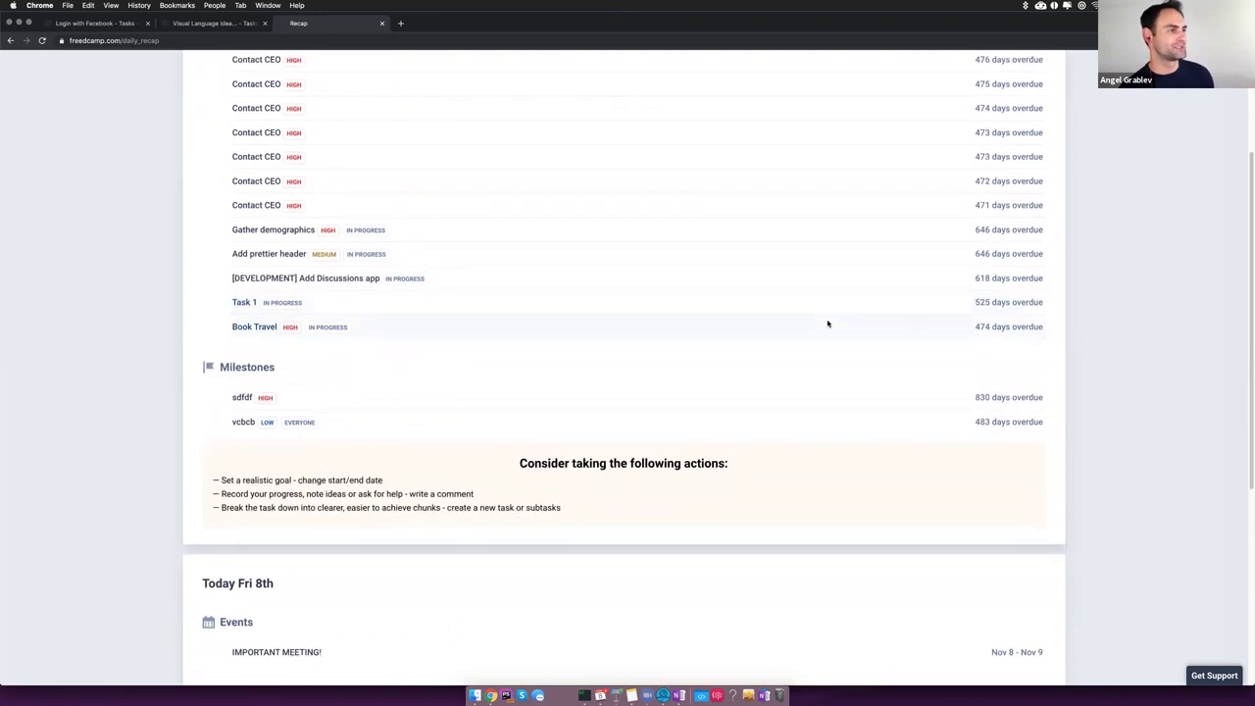
{"action": "scroll", "coordinate": [806, 353], "scroll_direction": "down", "scroll_amount": 15}
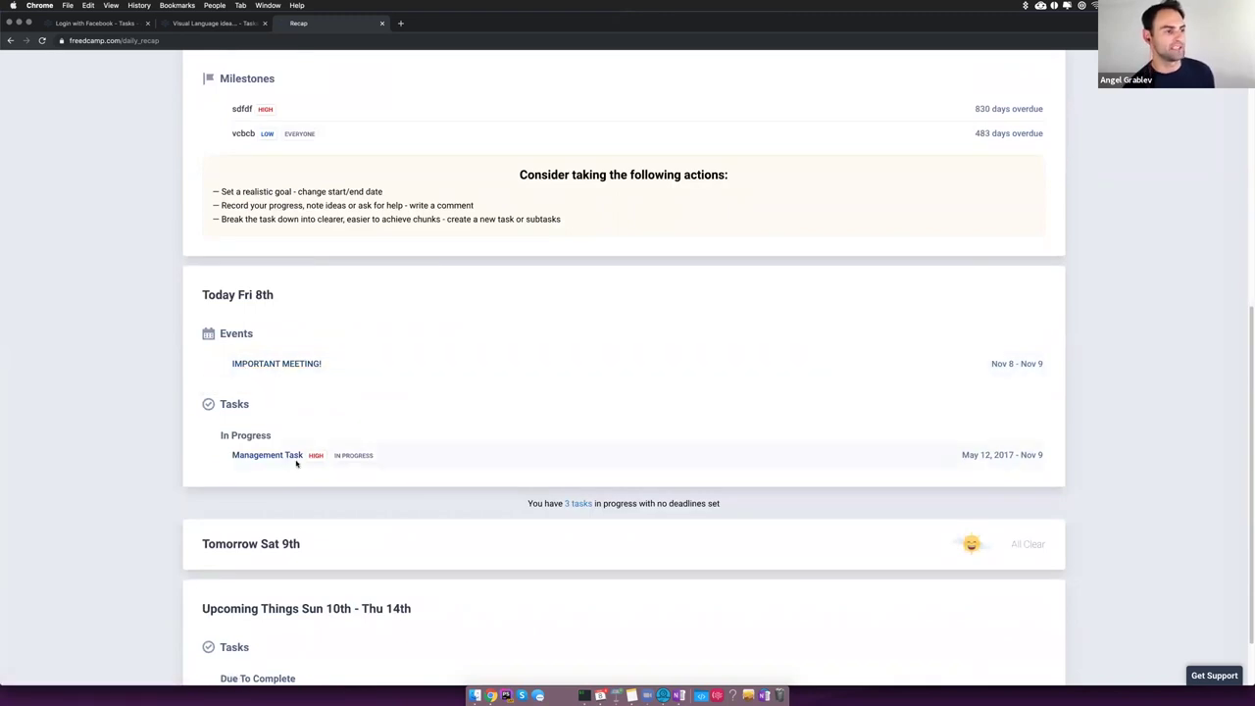
{"action": "scroll", "coordinate": [300, 466], "scroll_direction": "up", "scroll_amount": 1}
{"action": "scroll", "coordinate": [300, 465], "scroll_direction": "up", "scroll_amount": 5}
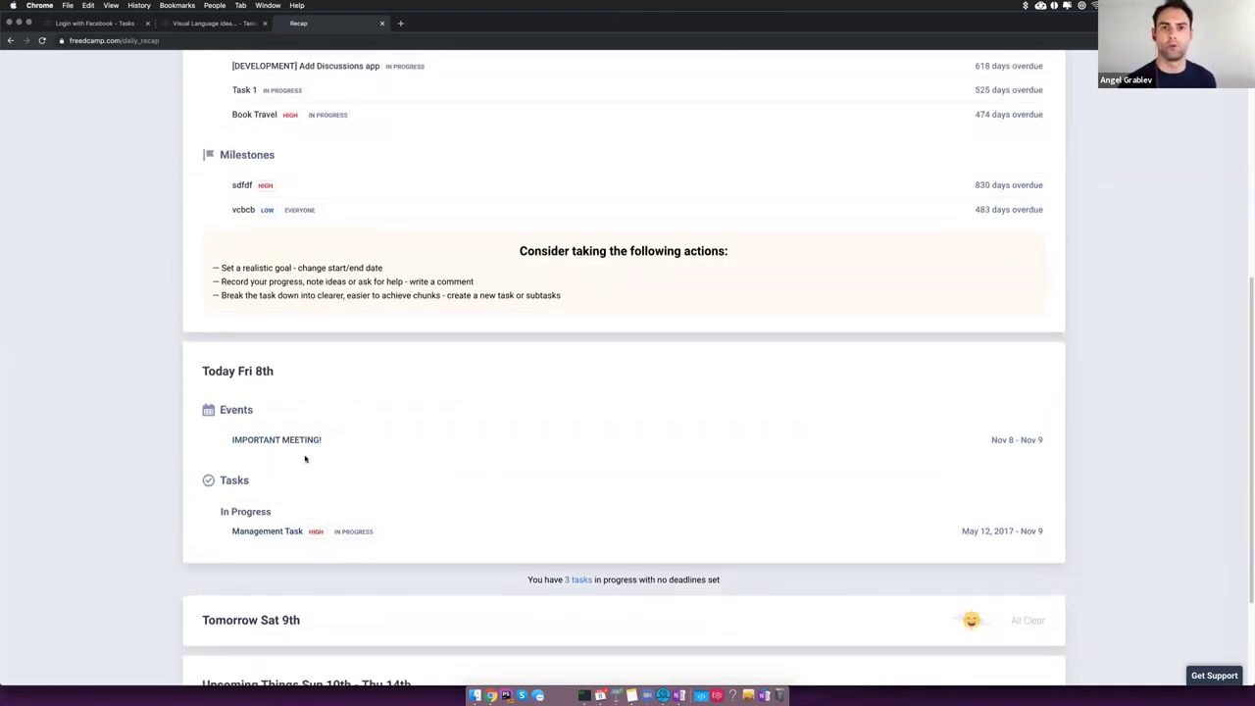
{"action": "scroll", "coordinate": [390, 422], "scroll_direction": "up", "scroll_amount": 6}
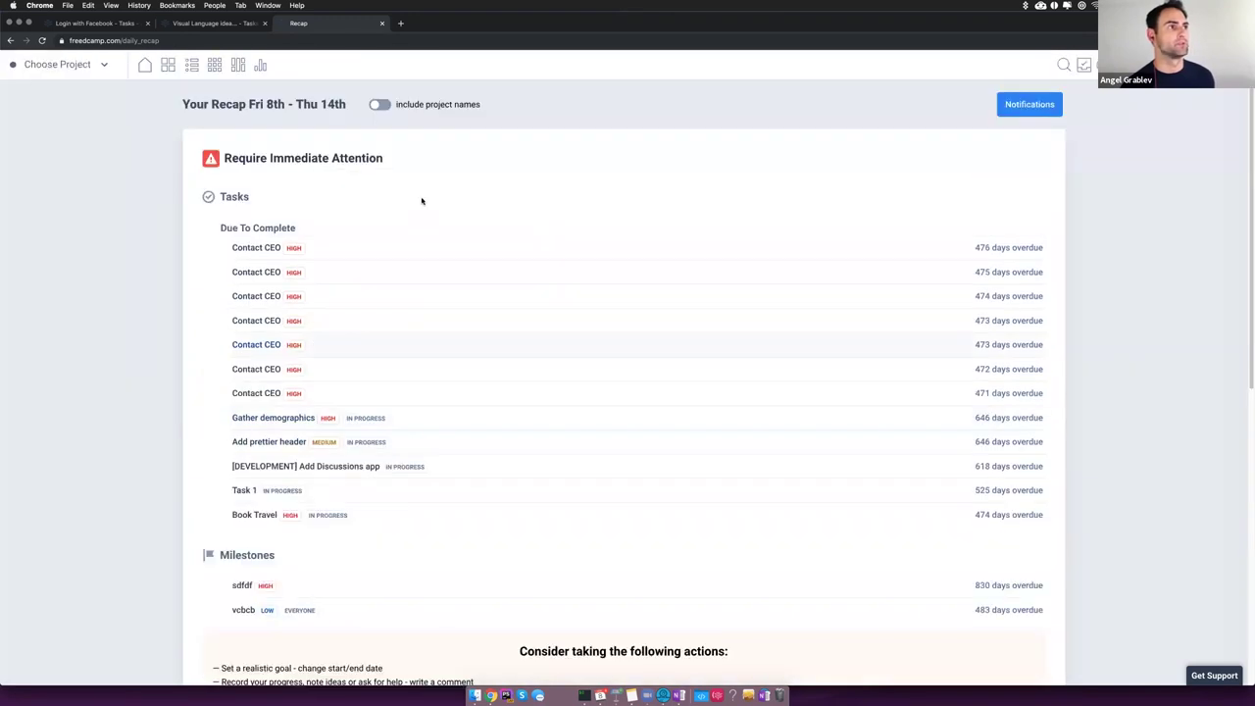
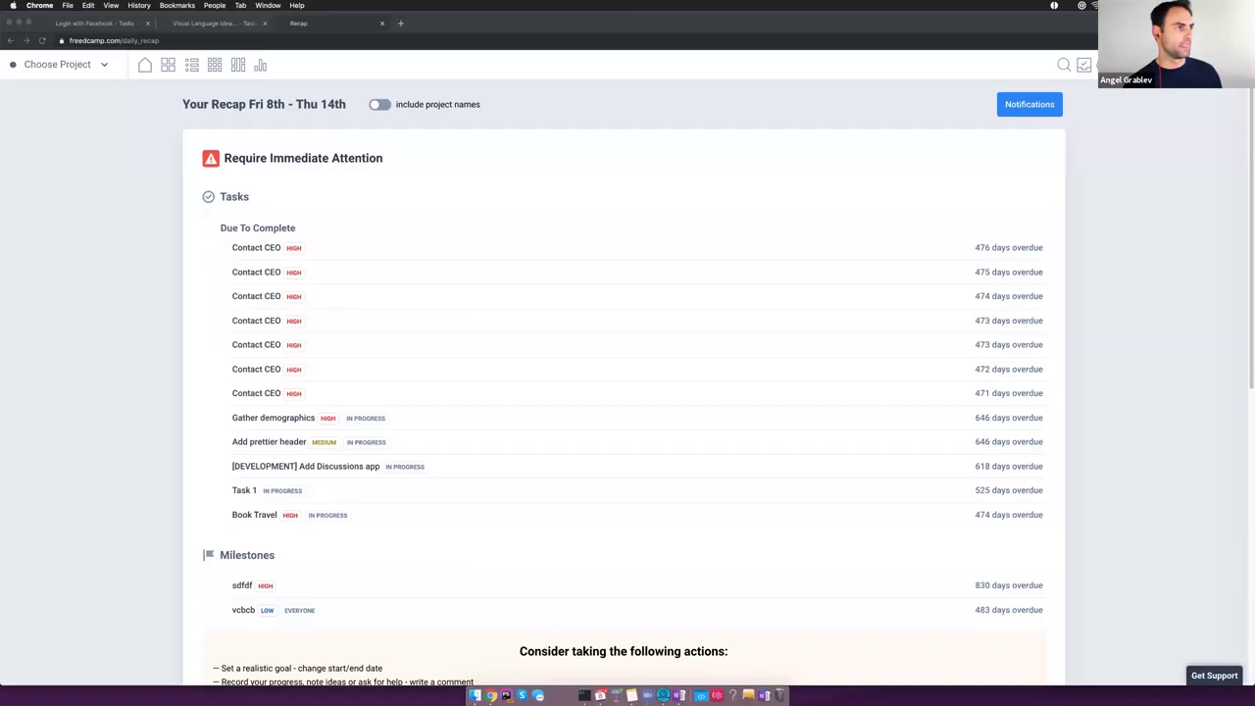
Step: Switch projects to Design New Freedcamp Website, then search 'Des' and open Front Page Design v4
{"action": "left_click", "coordinate": [95, 71]}
{"action": "left_click", "coordinate": [101, 165]}
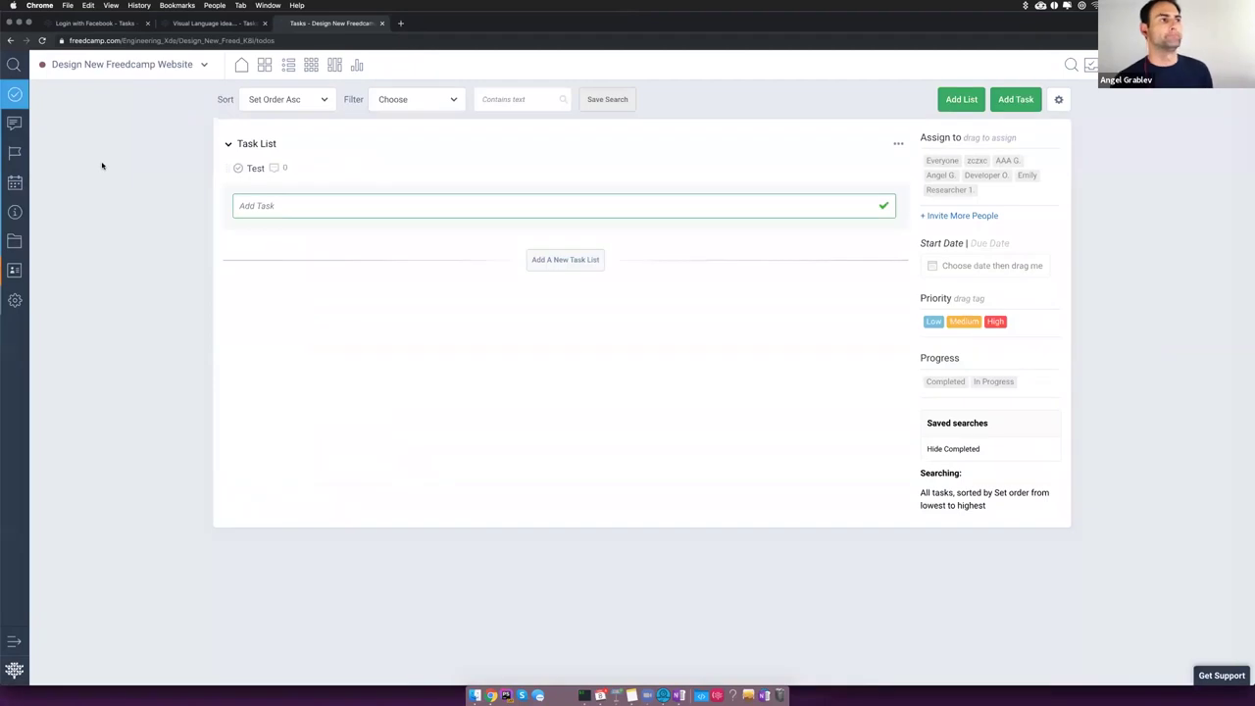
{"action": "left_click", "coordinate": [135, 65]}
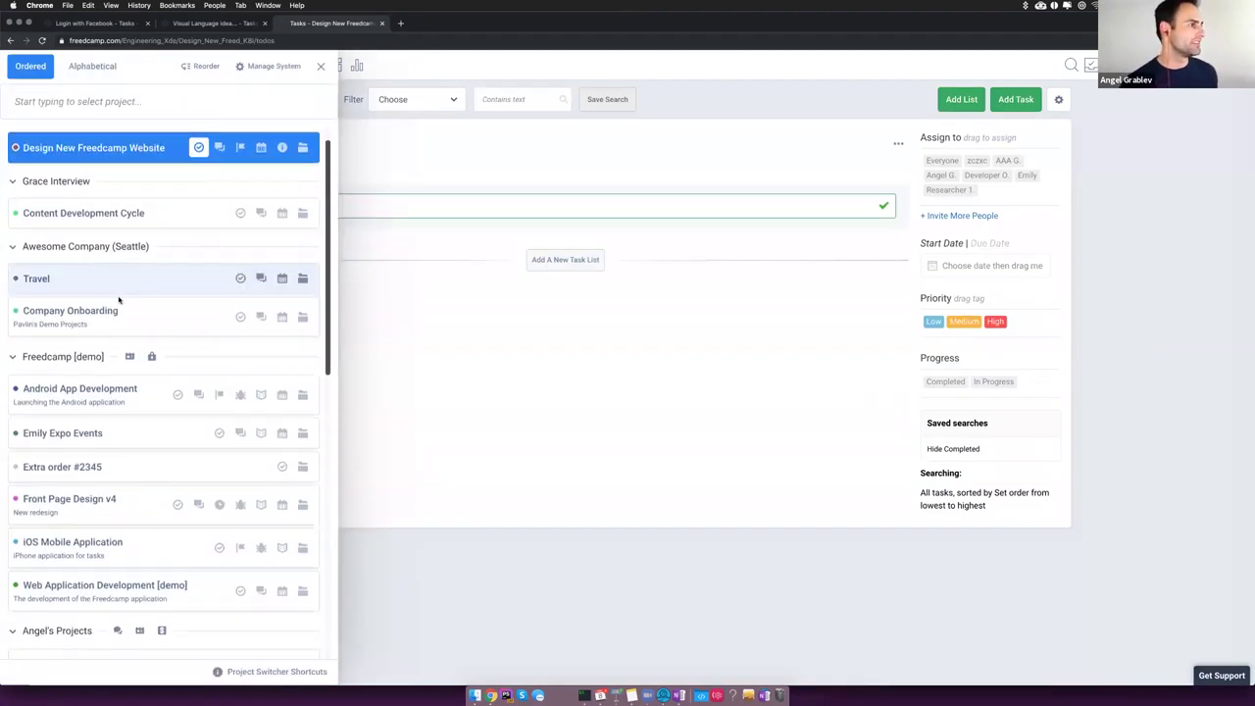
{"action": "type", "text": "Des"}
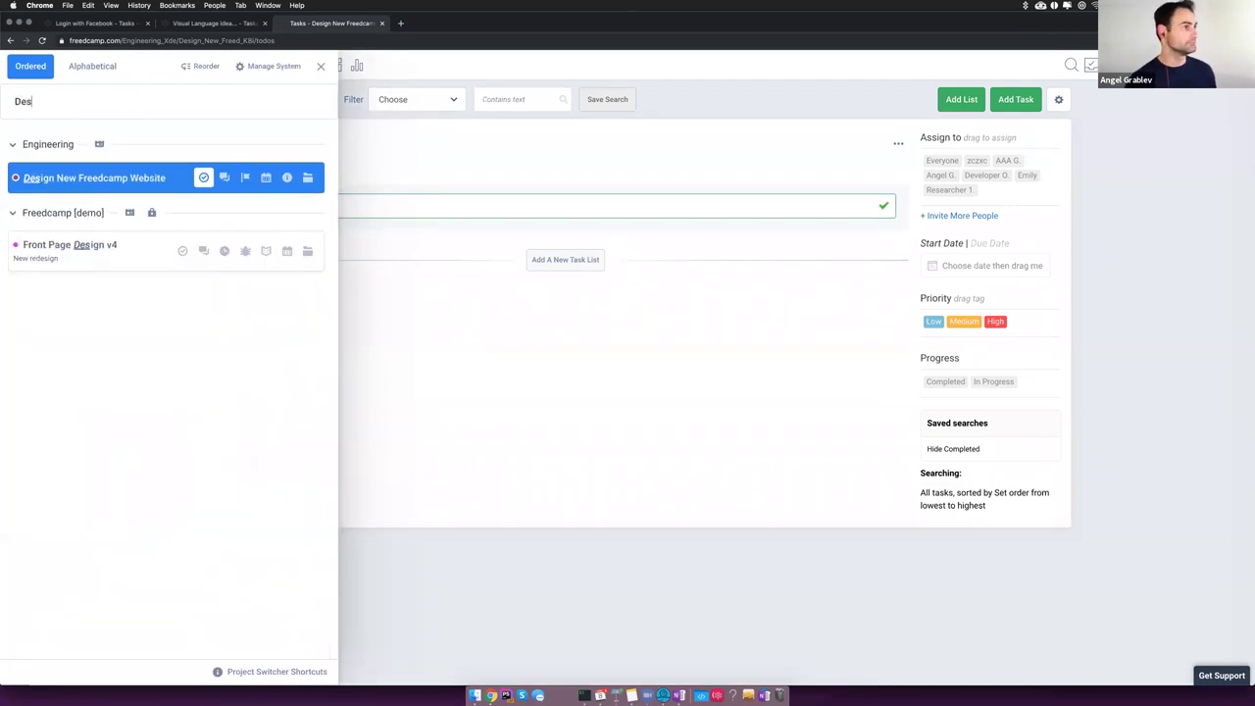
{"action": "left_click", "coordinate": [128, 250]}
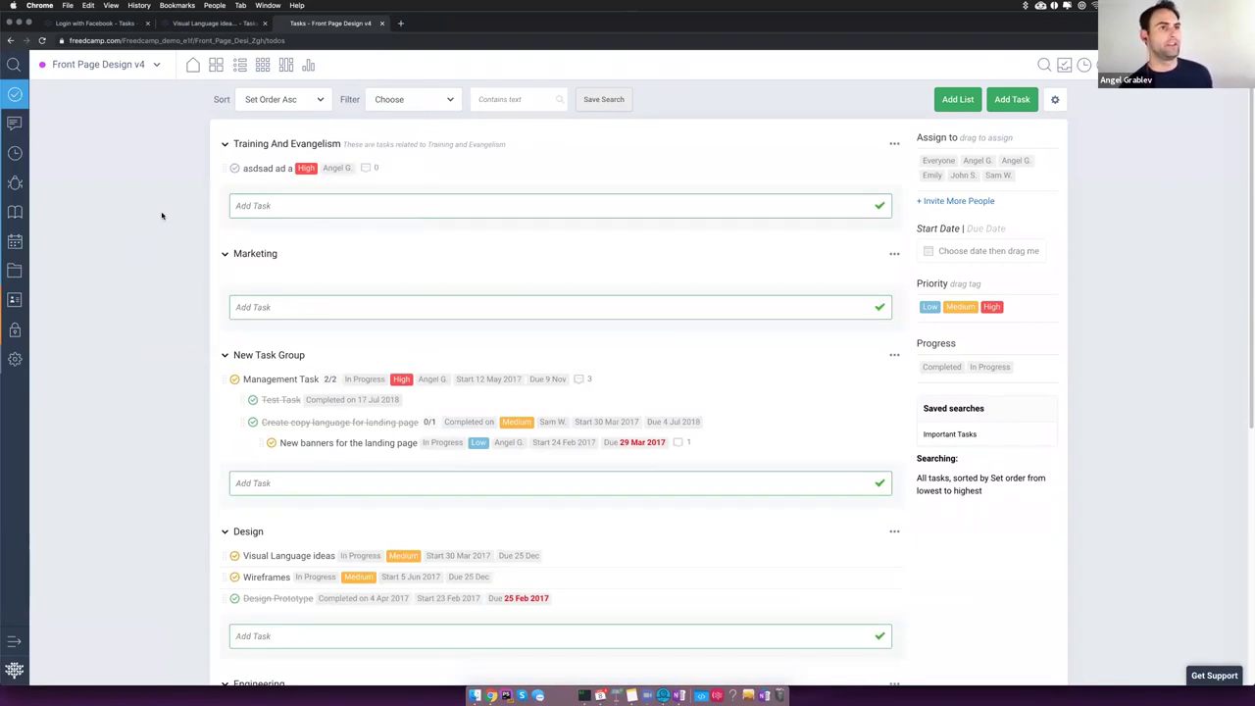
Step: Add tasks werewr, asdassa and sadasd to the Marketing list
{"action": "left_click", "coordinate": [1055, 99]}
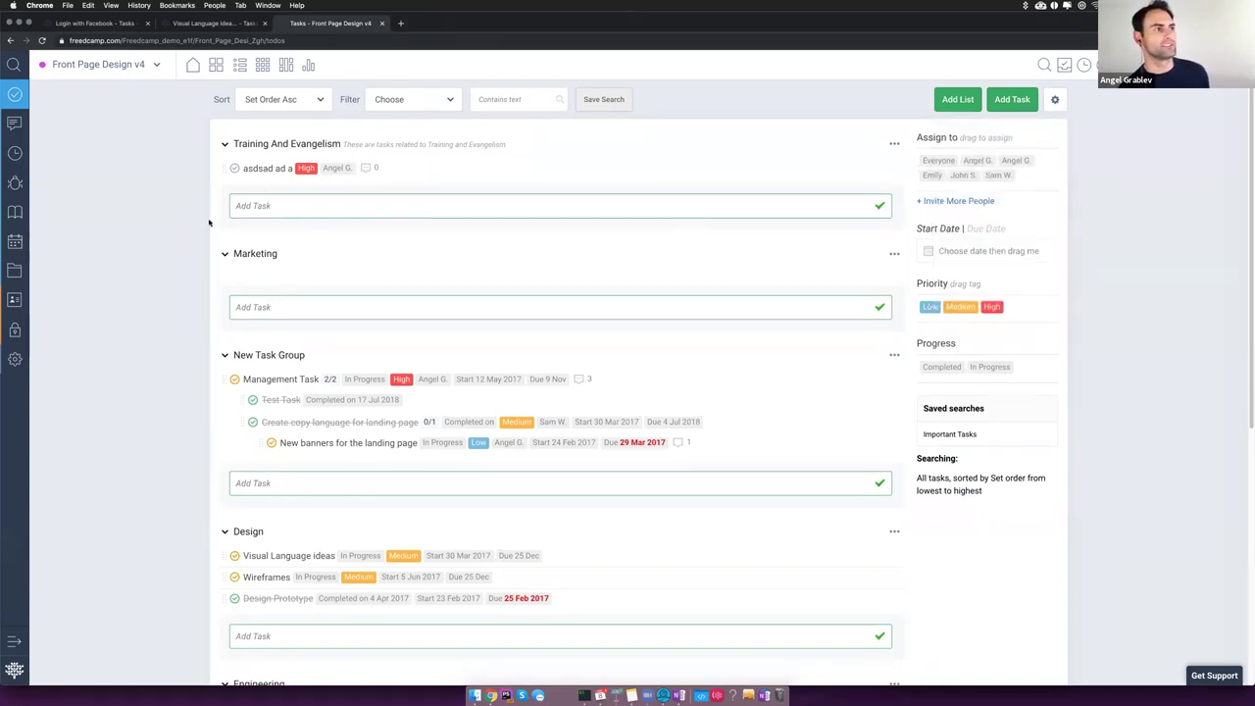
{"action": "scroll", "coordinate": [226, 257], "scroll_direction": "down", "scroll_amount": 1}
{"action": "left_click", "coordinate": [392, 282]}
{"action": "type", "text": "werewr"}
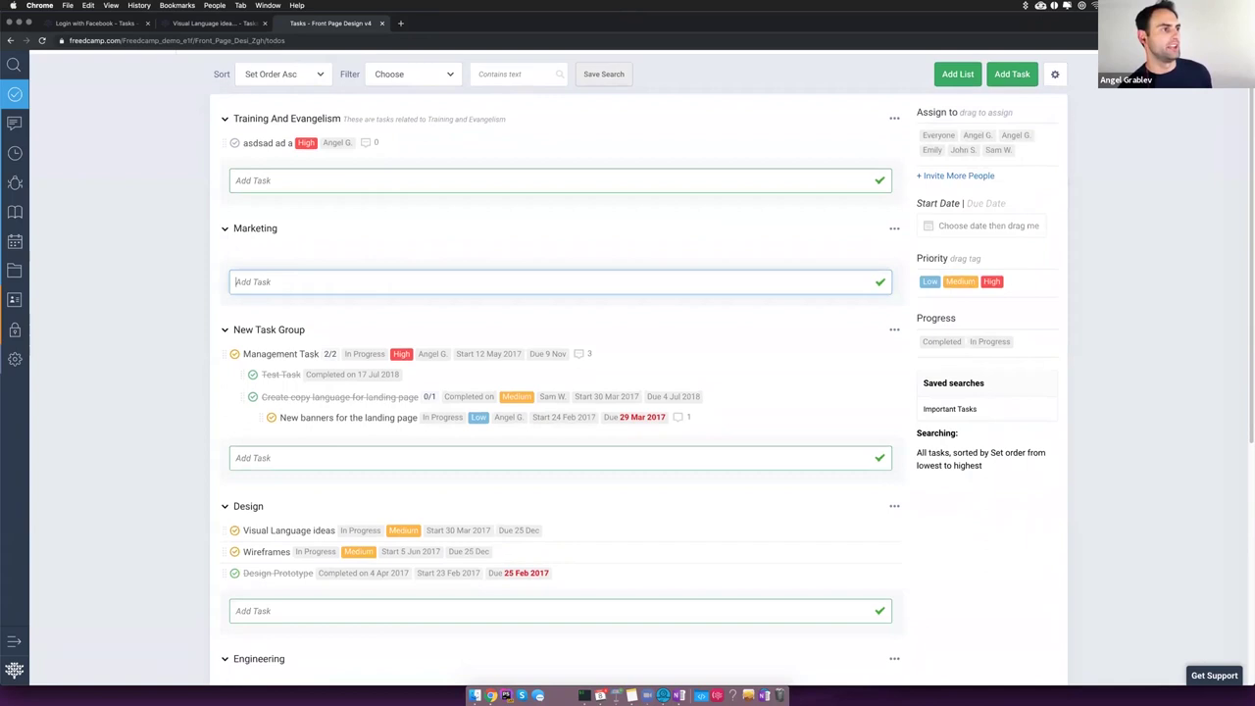
{"action": "key", "text": "Return"}
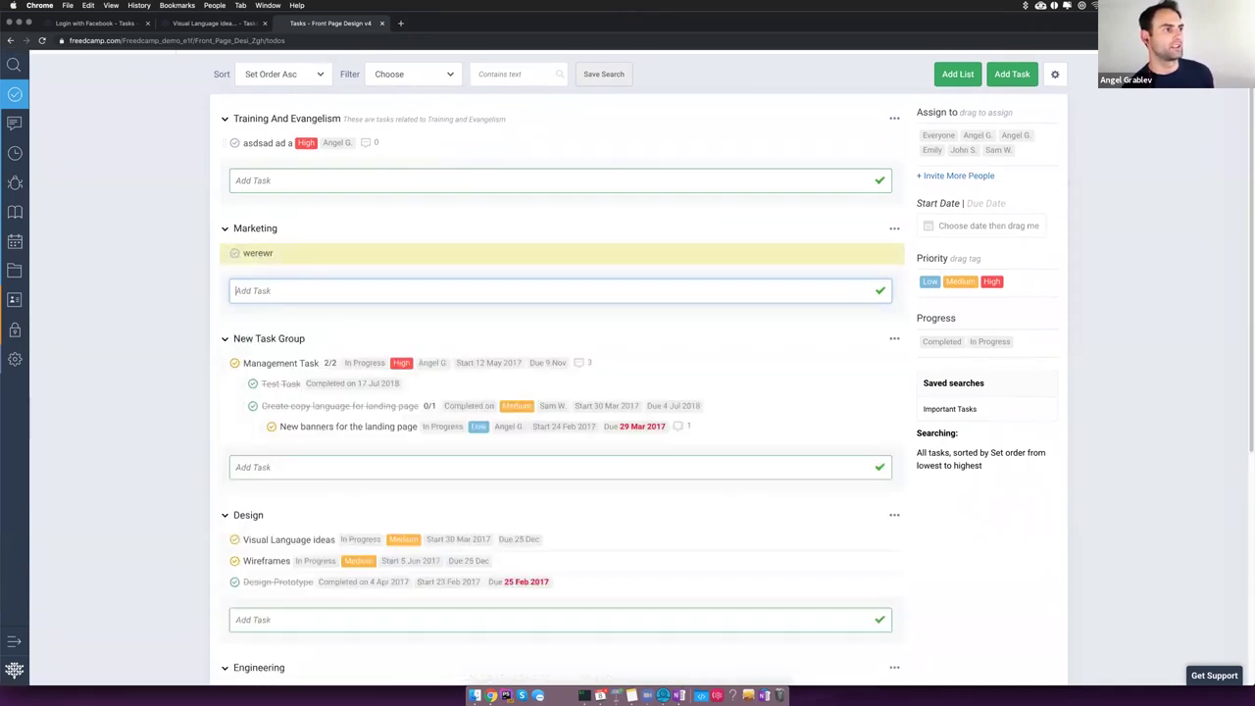
{"action": "type", "text": "asdassa"}
{"action": "key", "text": "Return"}
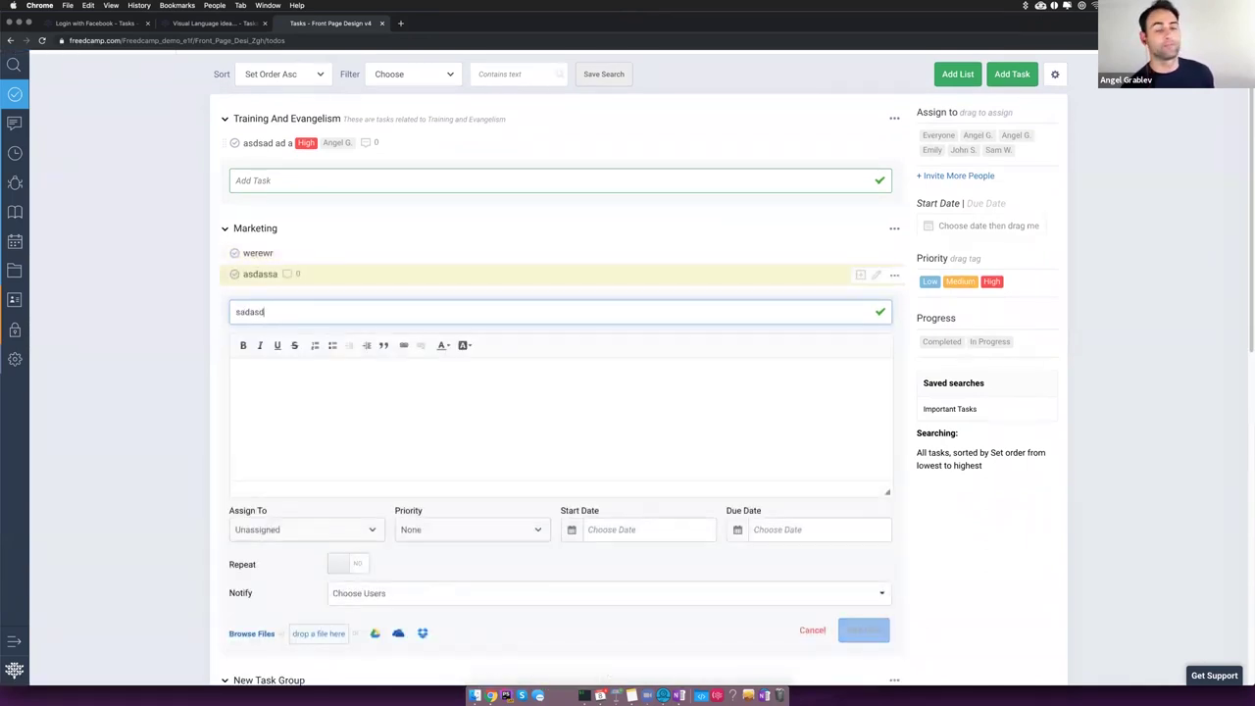
{"action": "type", "text": "sadasd"}
{"action": "key", "text": "Return"}
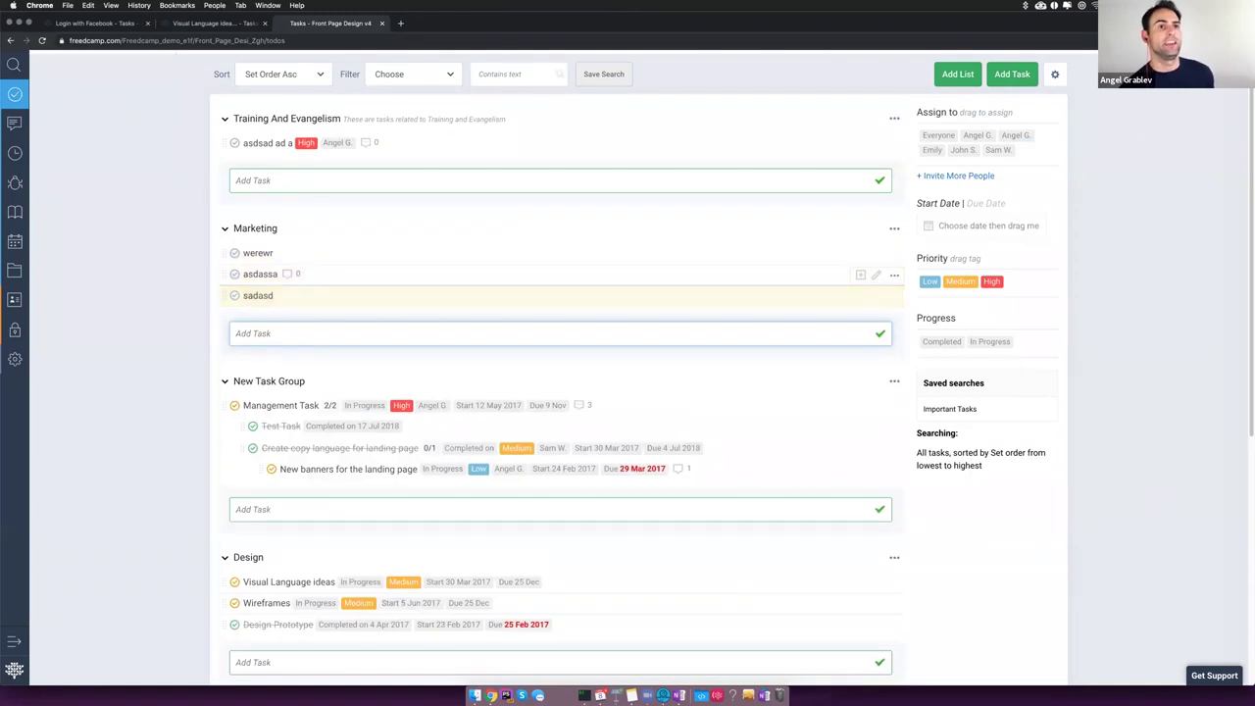
Step: Assign team members to asdassa and sadasd, and give asdassa Medium priority
{"action": "left_click_drag", "start_coordinate": [978, 136], "coordinate": [537, 285]}
{"action": "left_click_drag", "start_coordinate": [963, 151], "coordinate": [490, 298]}
{"action": "left_click_drag", "start_coordinate": [961, 281], "coordinate": [610, 281]}
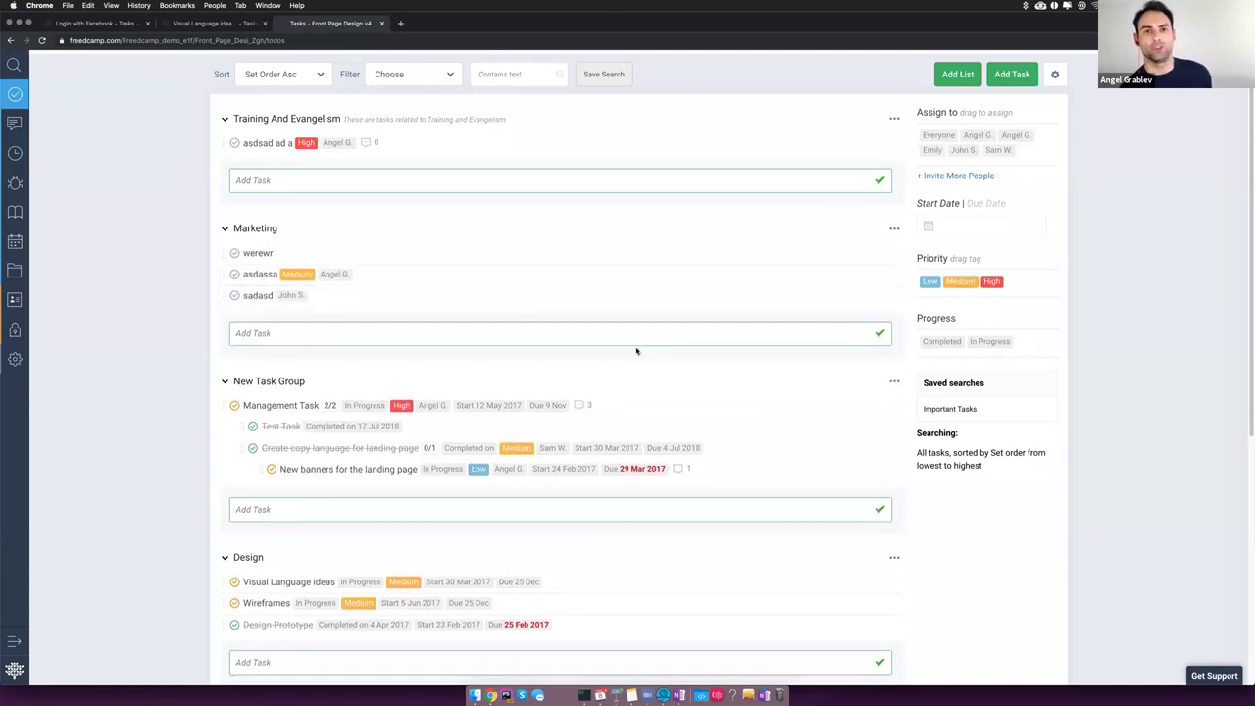
Step: Add two more Marketing tasks, sdsas and asdsad
{"action": "left_click", "coordinate": [277, 334]}
{"action": "type", "text": "sdsas"}
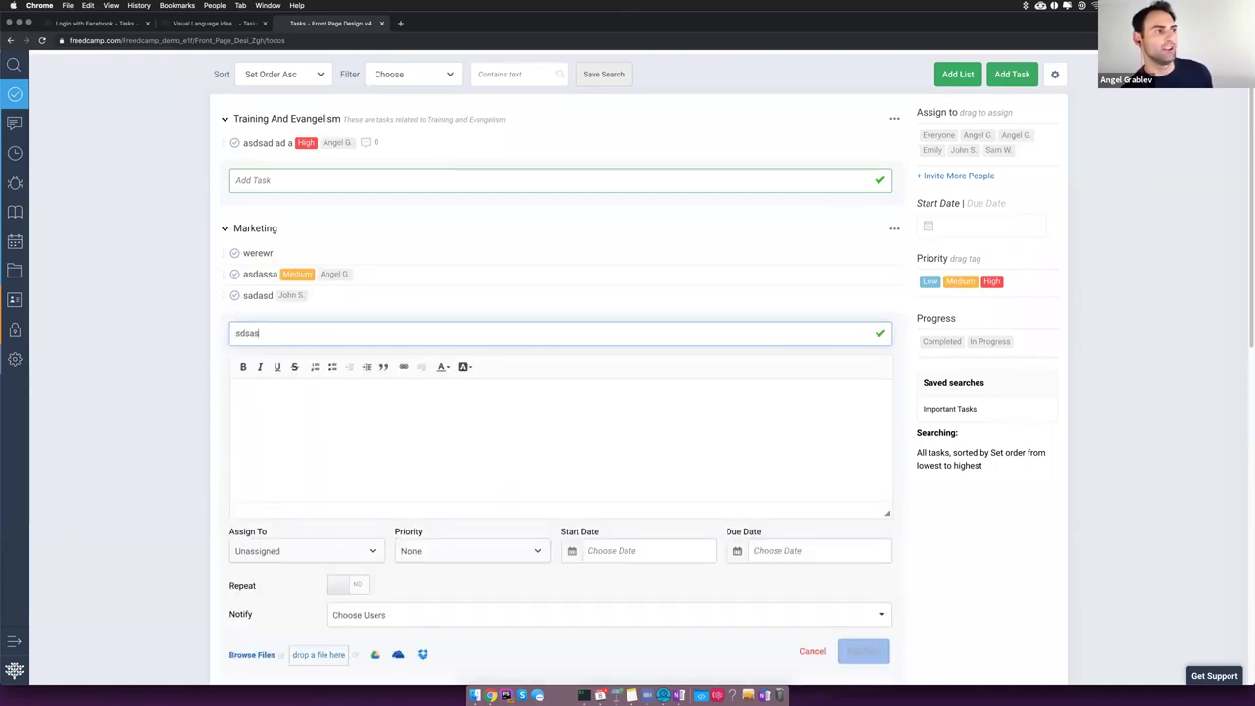
{"action": "key", "text": "Return"}
{"action": "type", "text": "asdsad"}
{"action": "key", "text": "Return"}
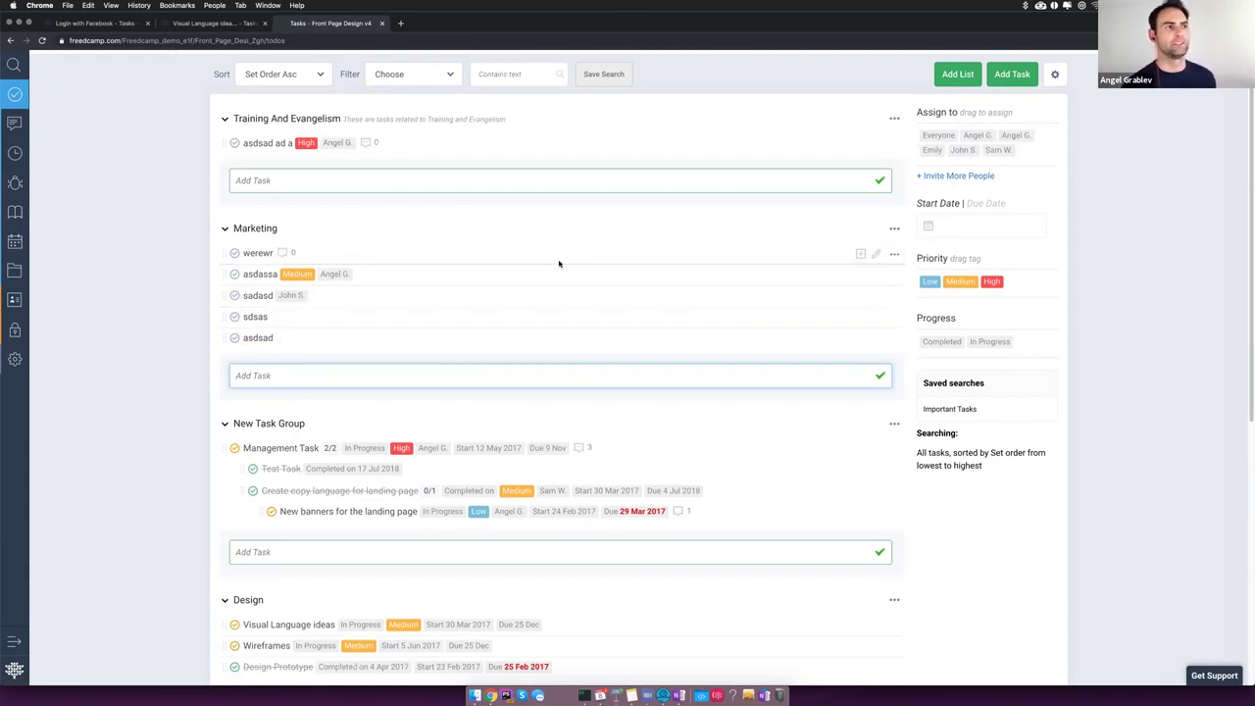
{"action": "scroll", "coordinate": [555, 245], "scroll_direction": "up", "scroll_amount": 1}
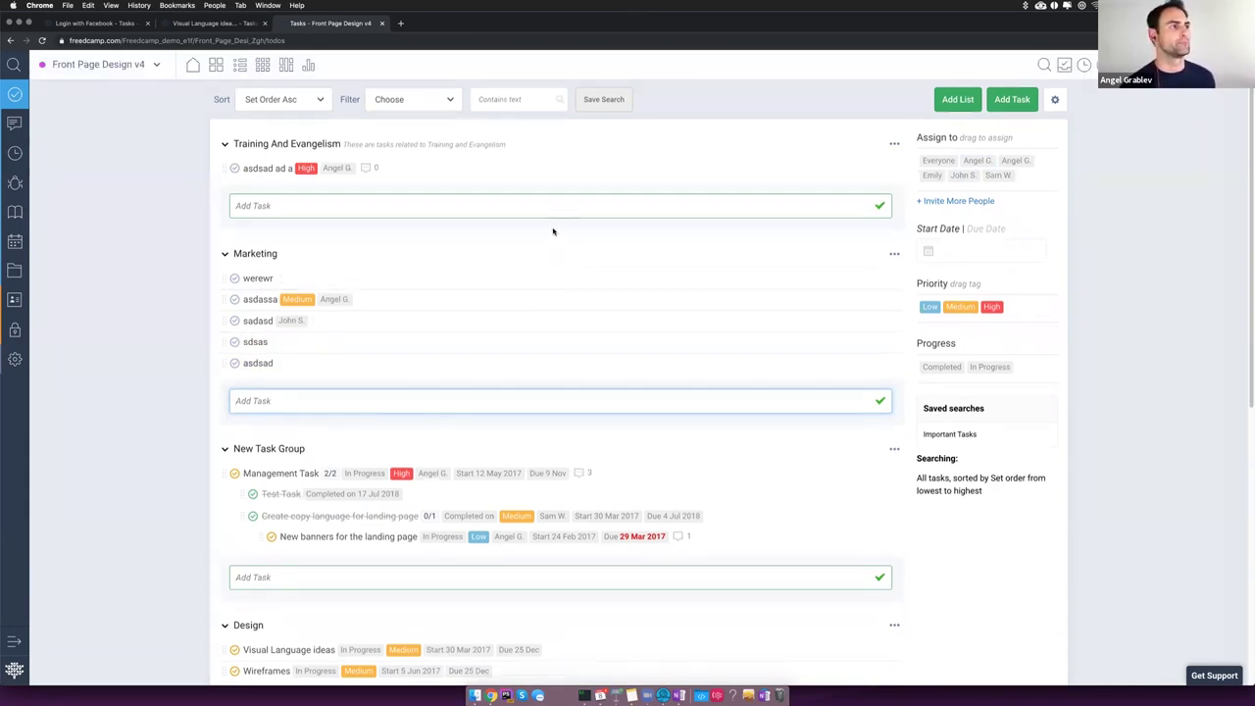
Step: View the tasks as a Kanban board and move 'asdsad ad a' into In Progress
{"action": "left_click", "coordinate": [1054, 101]}
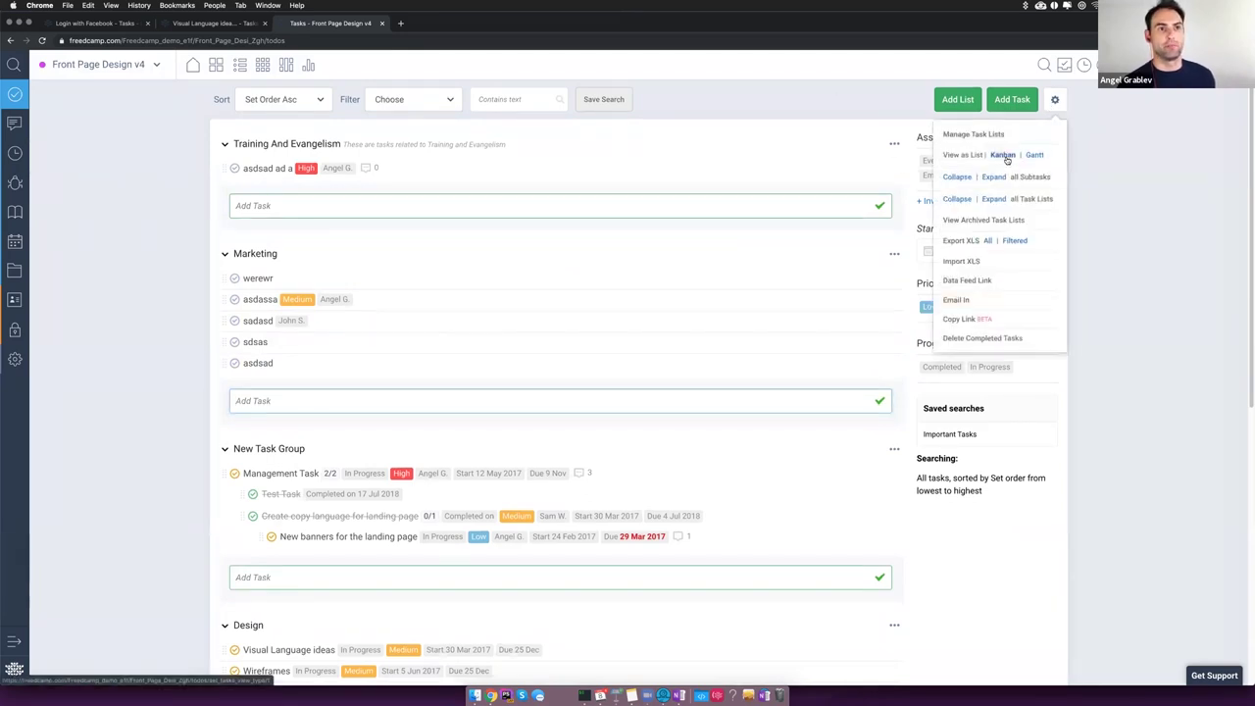
{"action": "left_click", "coordinate": [1004, 157]}
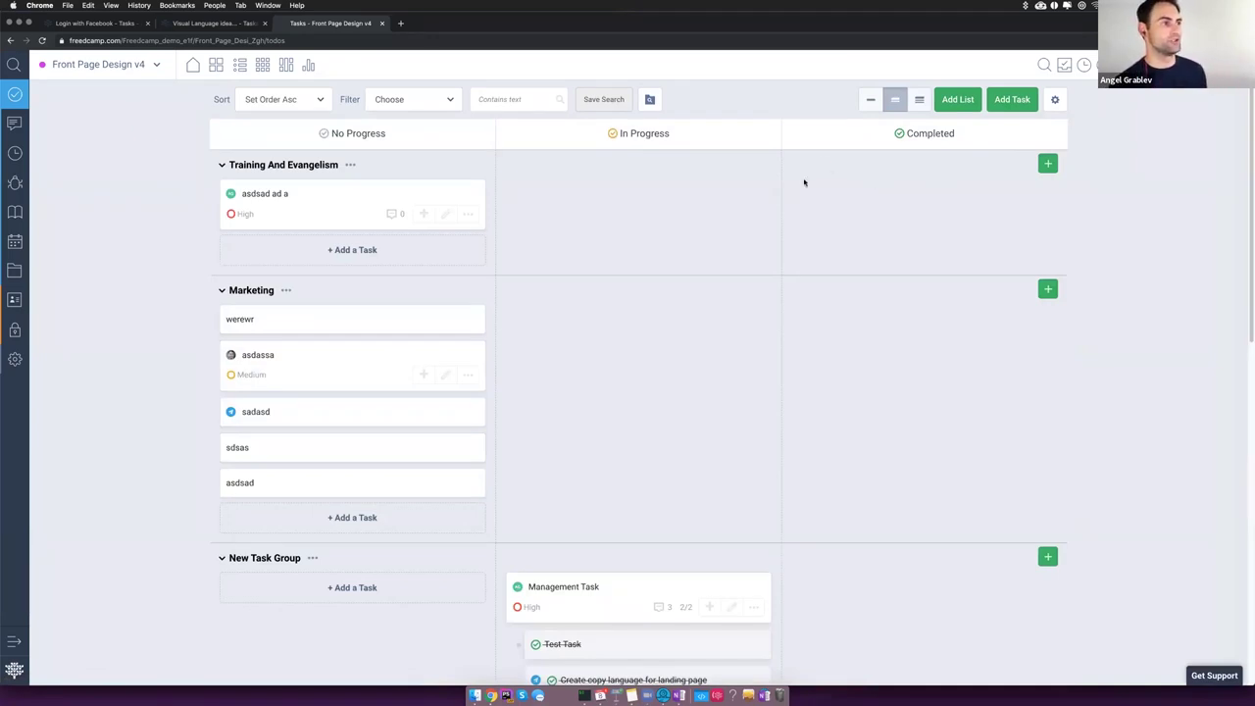
{"action": "left_click_drag", "start_coordinate": [320, 193], "coordinate": [624, 187]}
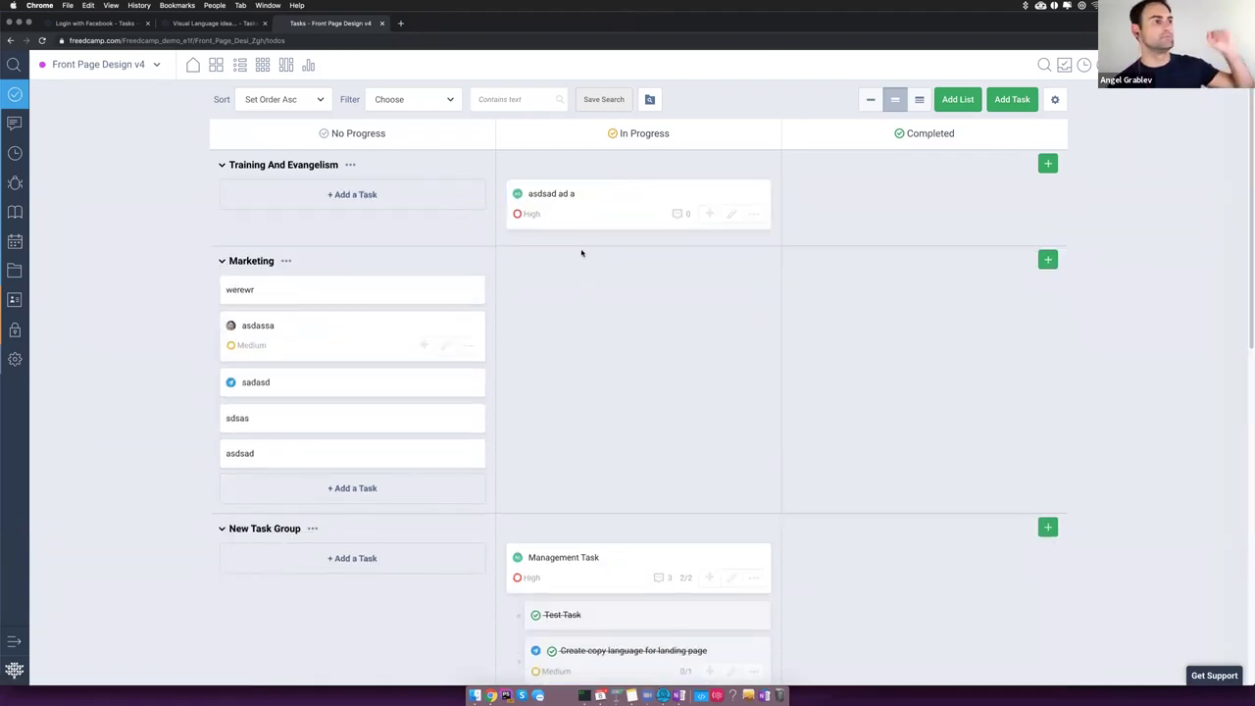
Step: Nest the asdassa task as a subtask under werewr
{"action": "scroll", "coordinate": [287, 366], "scroll_direction": "down", "scroll_amount": 1}
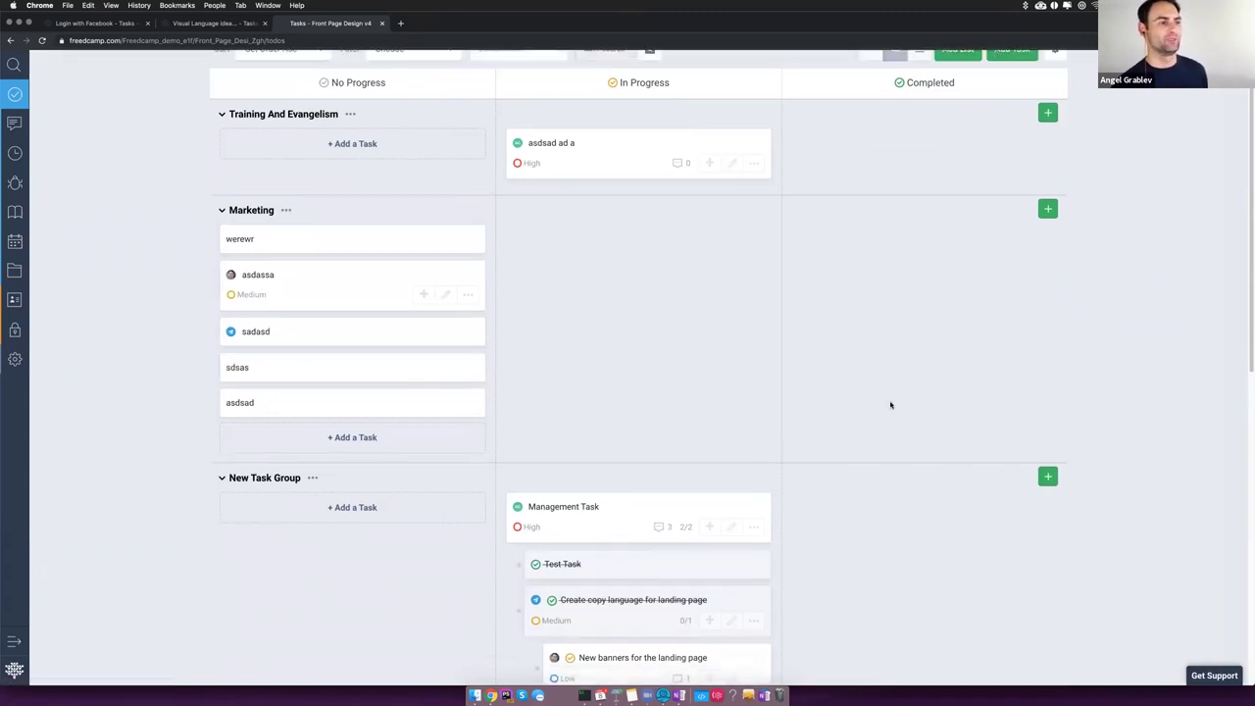
{"action": "scroll", "coordinate": [883, 422], "scroll_direction": "down", "scroll_amount": 3}
{"action": "scroll", "coordinate": [692, 490], "scroll_direction": "up", "scroll_amount": 3}
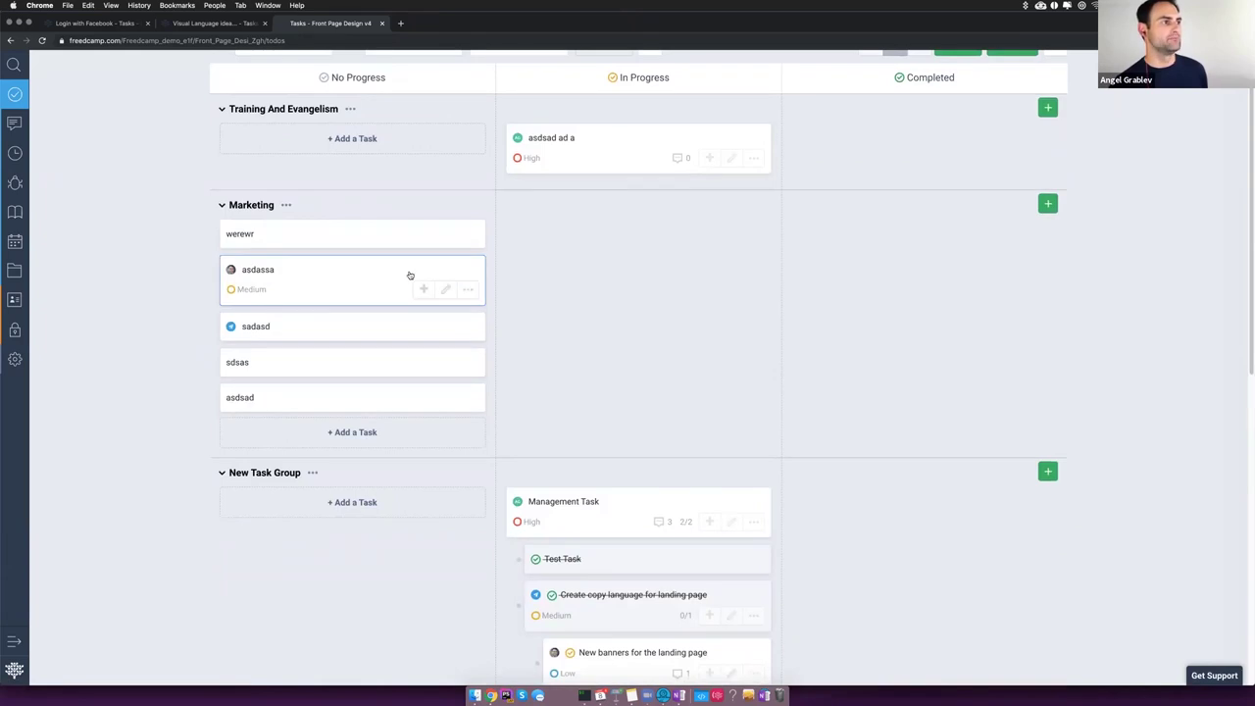
{"action": "left_click_drag", "start_coordinate": [409, 273], "coordinate": [355, 270]}
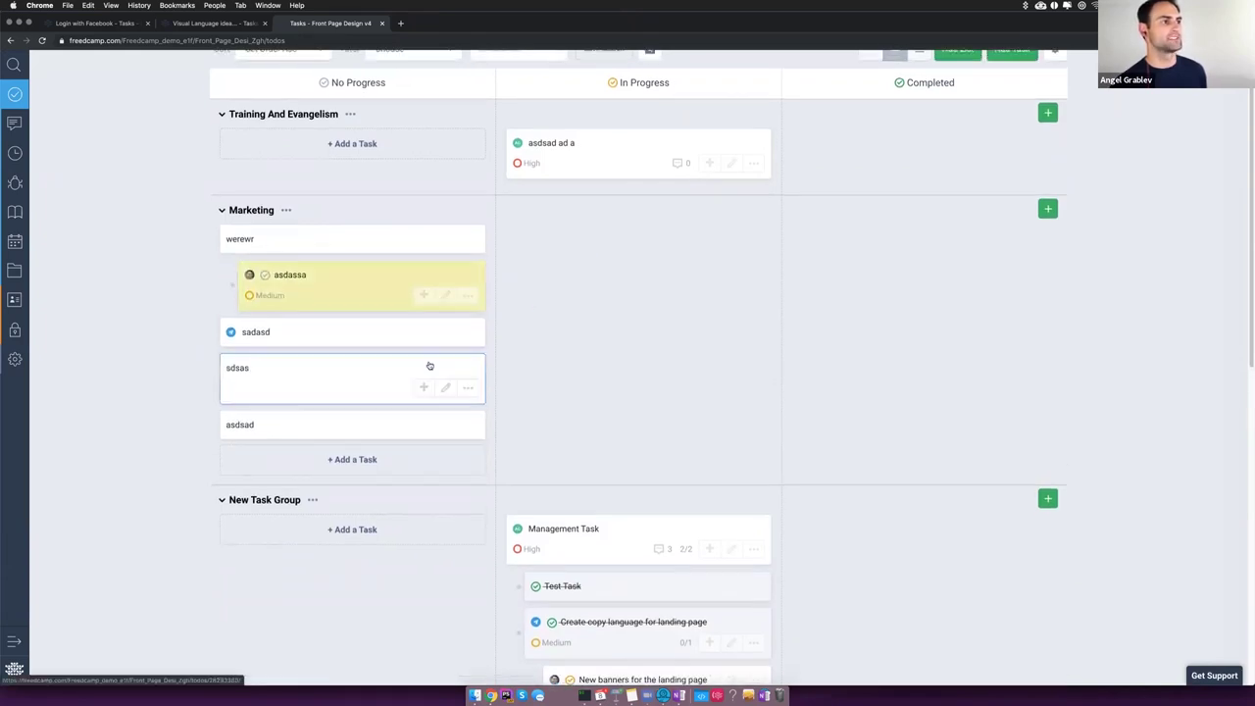
{"action": "scroll", "coordinate": [429, 362], "scroll_direction": "up", "scroll_amount": 2}
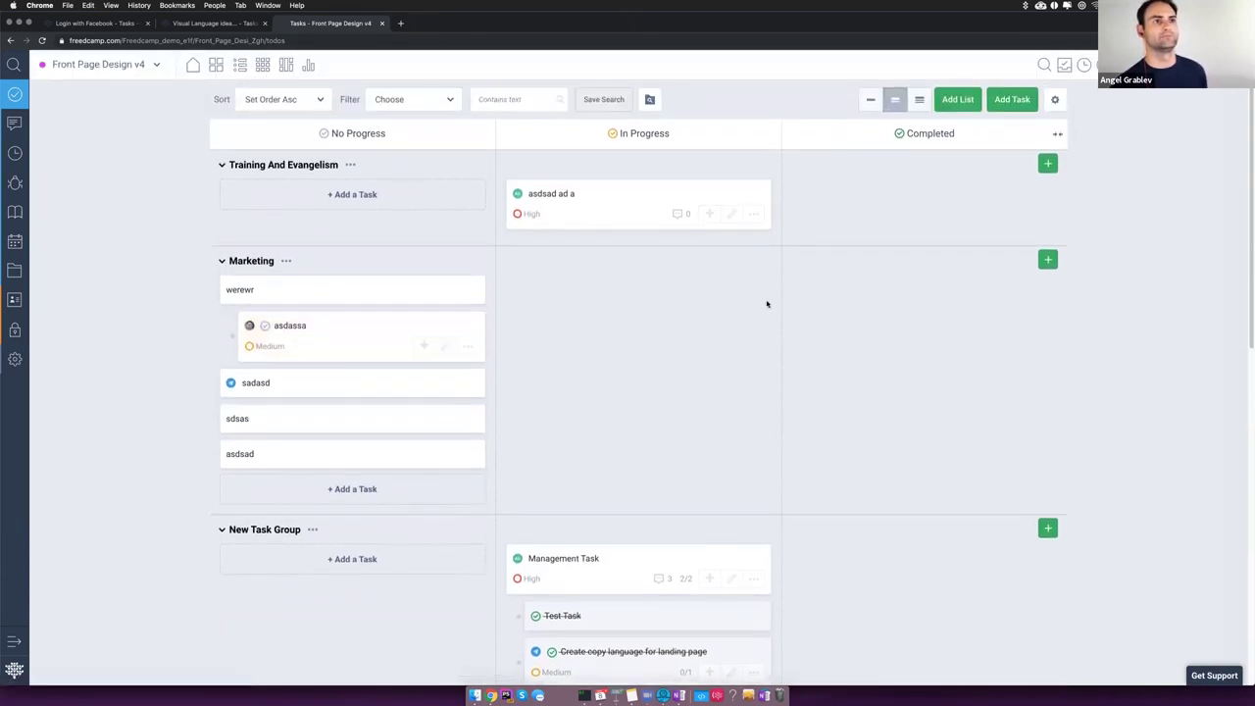
{"action": "left_click", "coordinate": [1056, 99]}
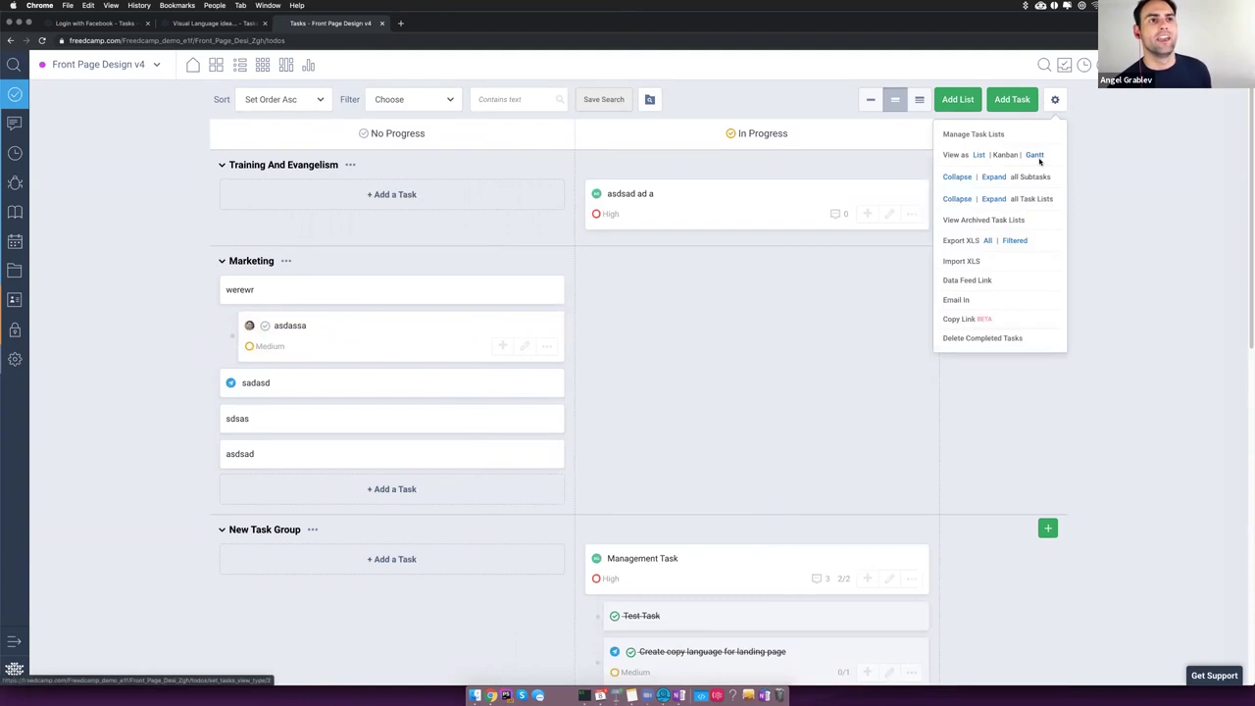
Step: In Gantt view, link New Task Group to Management Task and move Management Task to January
{"action": "left_click", "coordinate": [1035, 155]}
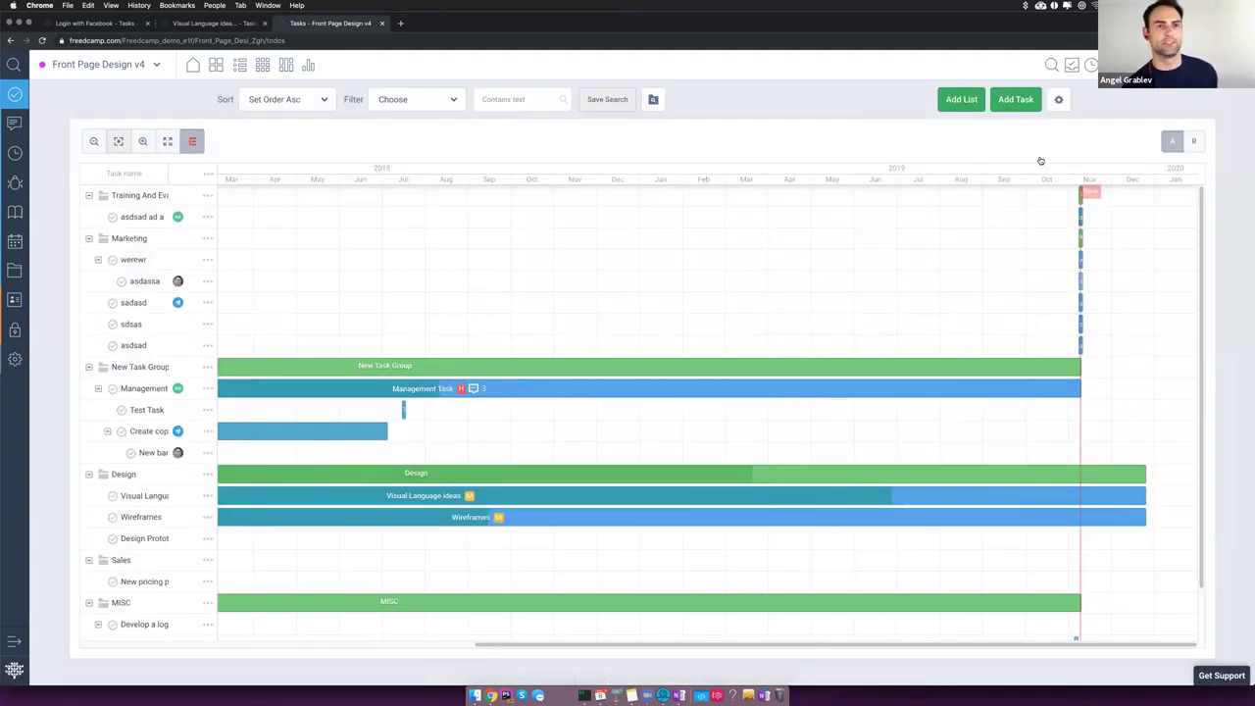
{"action": "scroll", "coordinate": [804, 402], "scroll_direction": "down", "scroll_amount": 2}
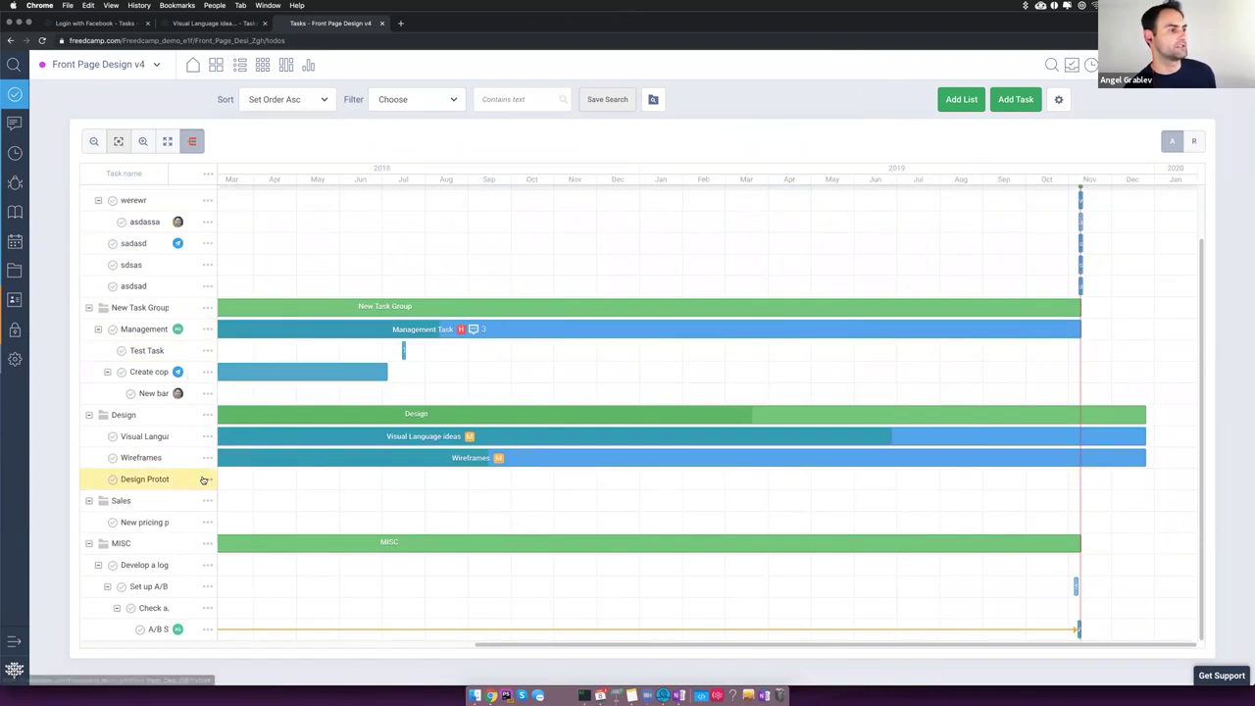
{"action": "scroll", "coordinate": [265, 578], "scroll_direction": "up", "scroll_amount": 2}
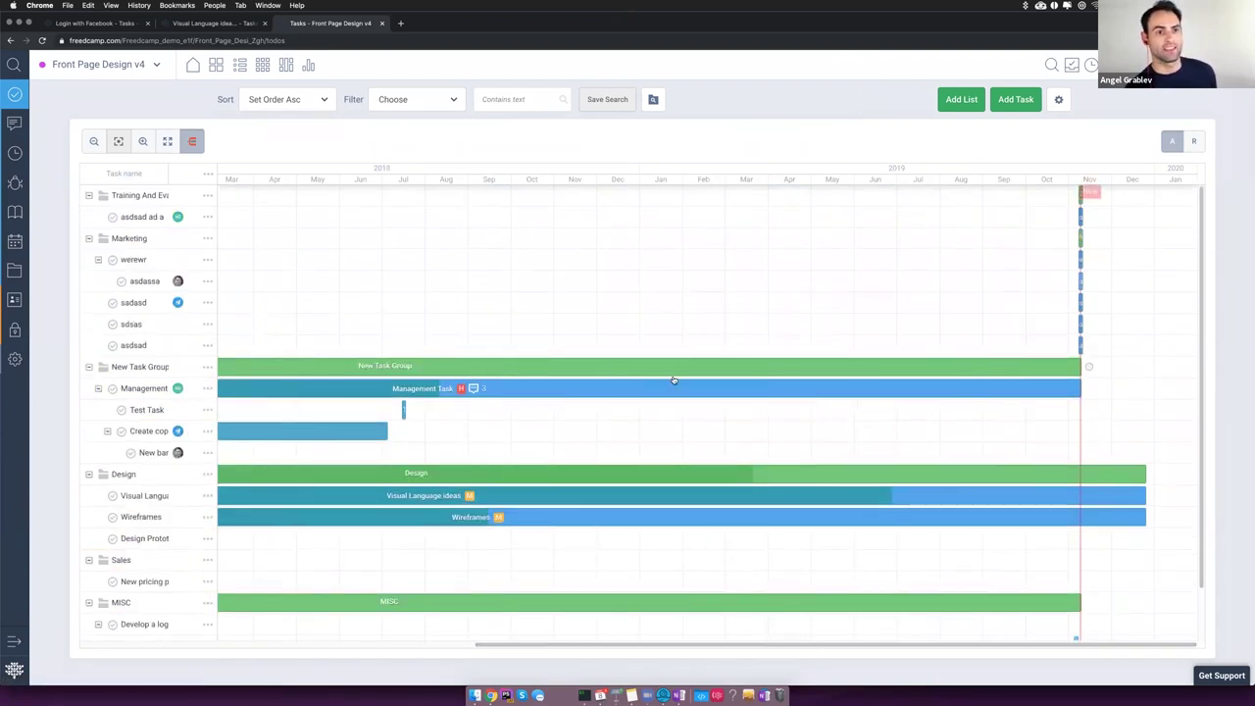
{"action": "left_click_drag", "start_coordinate": [480, 645], "coordinate": [382, 642]}
{"action": "scroll", "coordinate": [381, 643], "scroll_direction": "left", "scroll_amount": 10}
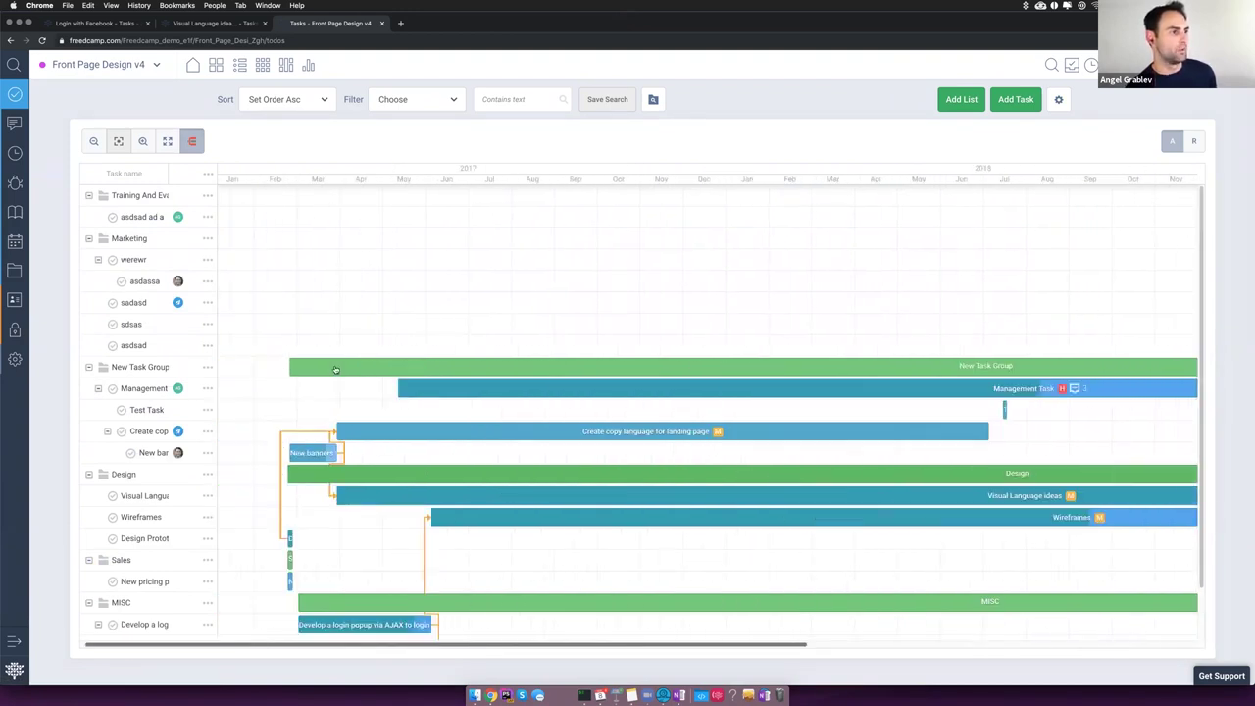
{"action": "mouse_move", "coordinate": [292, 371]}
{"action": "left_mouse_down"}
{"action": "mouse_move", "coordinate": [395, 388]}
{"action": "mouse_move", "coordinate": [265, 368]}
{"action": "mouse_move", "coordinate": [282, 371]}
{"action": "left_mouse_up"}
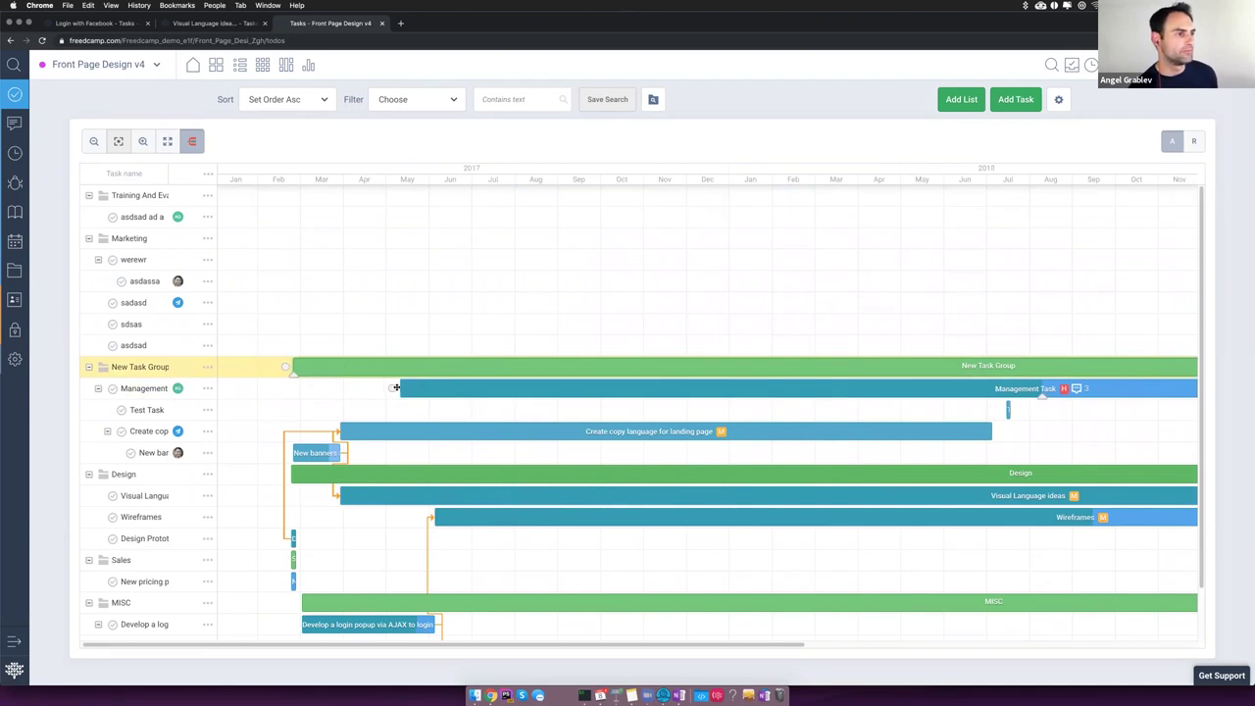
{"action": "left_click_drag", "start_coordinate": [389, 390], "coordinate": [323, 429]}
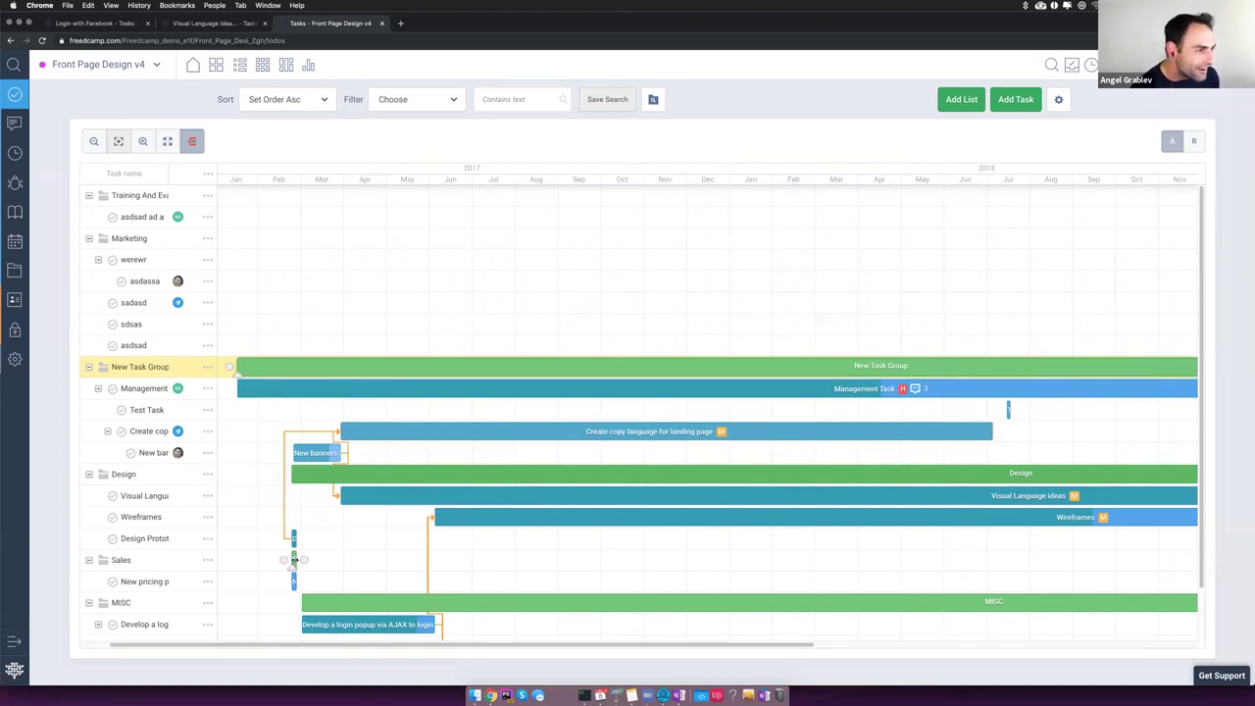
Step: Make New pricing plan depend on Design Prototype and lower Management Task's progress
{"action": "left_click_drag", "start_coordinate": [285, 583], "coordinate": [293, 539]}
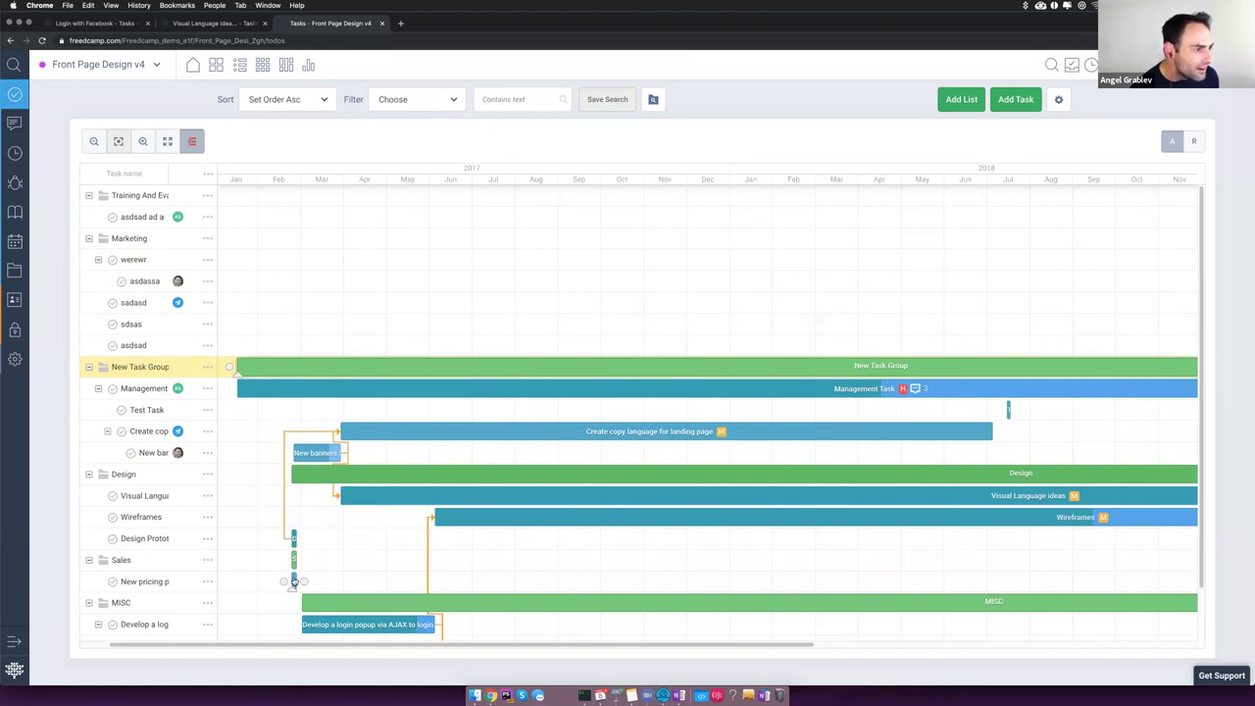
{"action": "mouse_move", "coordinate": [304, 582]}
{"action": "left_mouse_down"}
{"action": "mouse_move", "coordinate": [295, 541]}
{"action": "mouse_move", "coordinate": [296, 561]}
{"action": "left_mouse_up"}
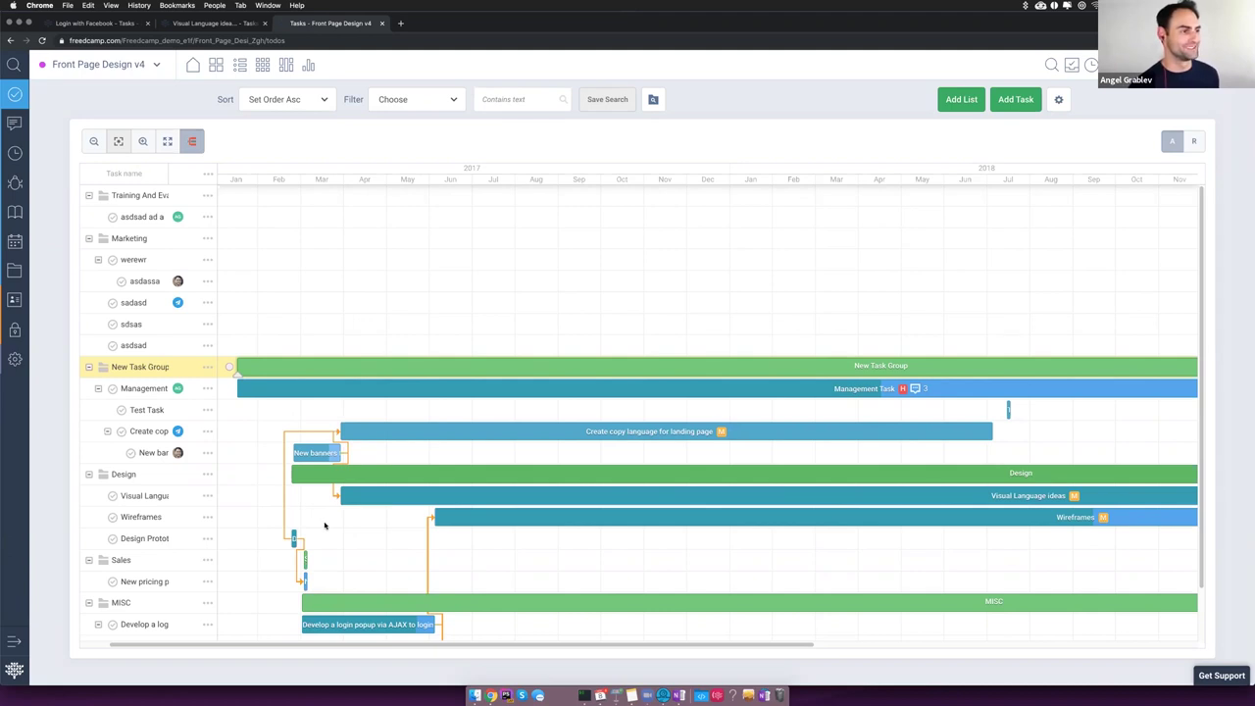
{"action": "scroll", "coordinate": [325, 526], "scroll_direction": "down", "scroll_amount": 2}
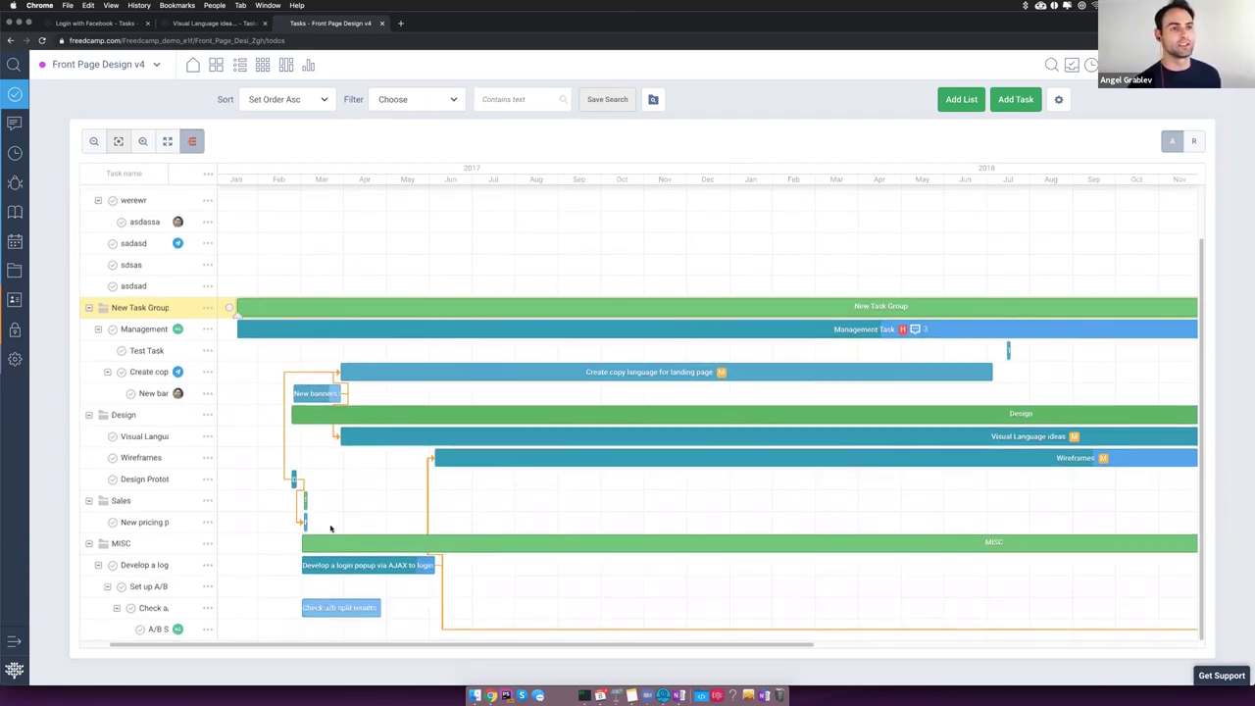
{"action": "scroll", "coordinate": [329, 528], "scroll_direction": "up", "scroll_amount": 2}
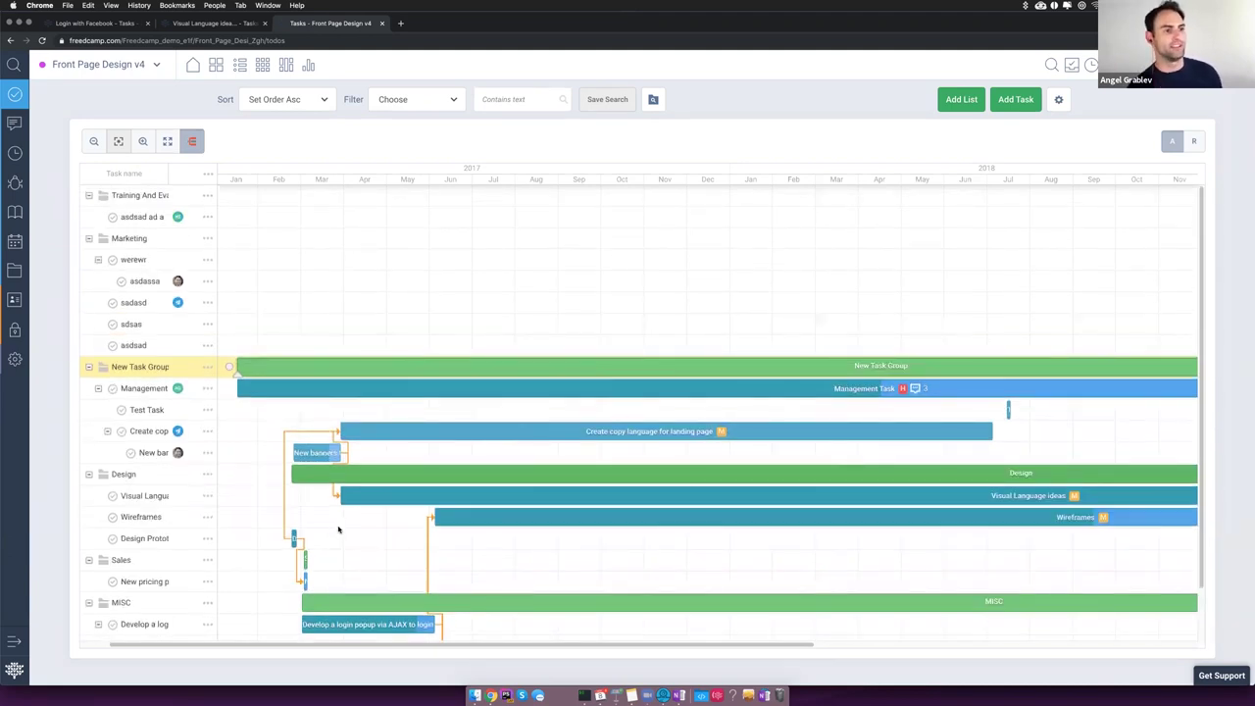
{"action": "scroll", "coordinate": [351, 532], "scroll_direction": "down", "scroll_amount": 2}
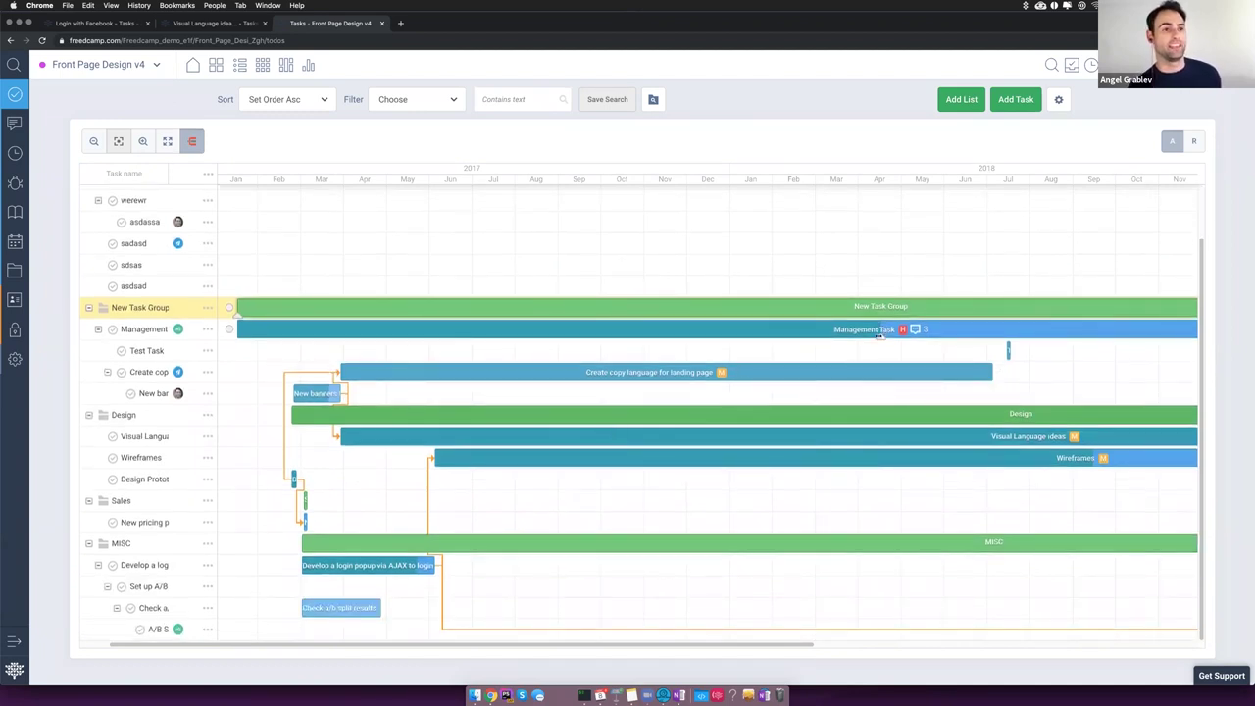
{"action": "left_click_drag", "start_coordinate": [879, 335], "coordinate": [575, 337]}
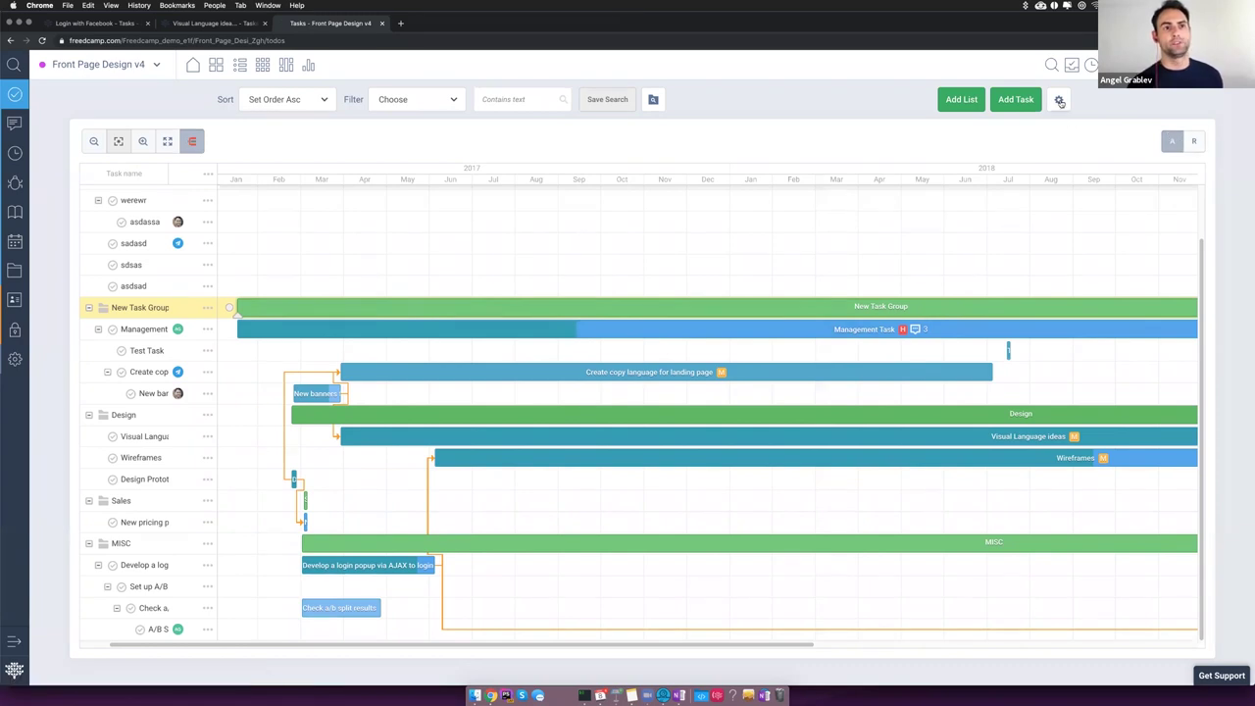
Step: Show the resource panel with workload counted in tasks
{"action": "left_click", "coordinate": [1060, 102]}
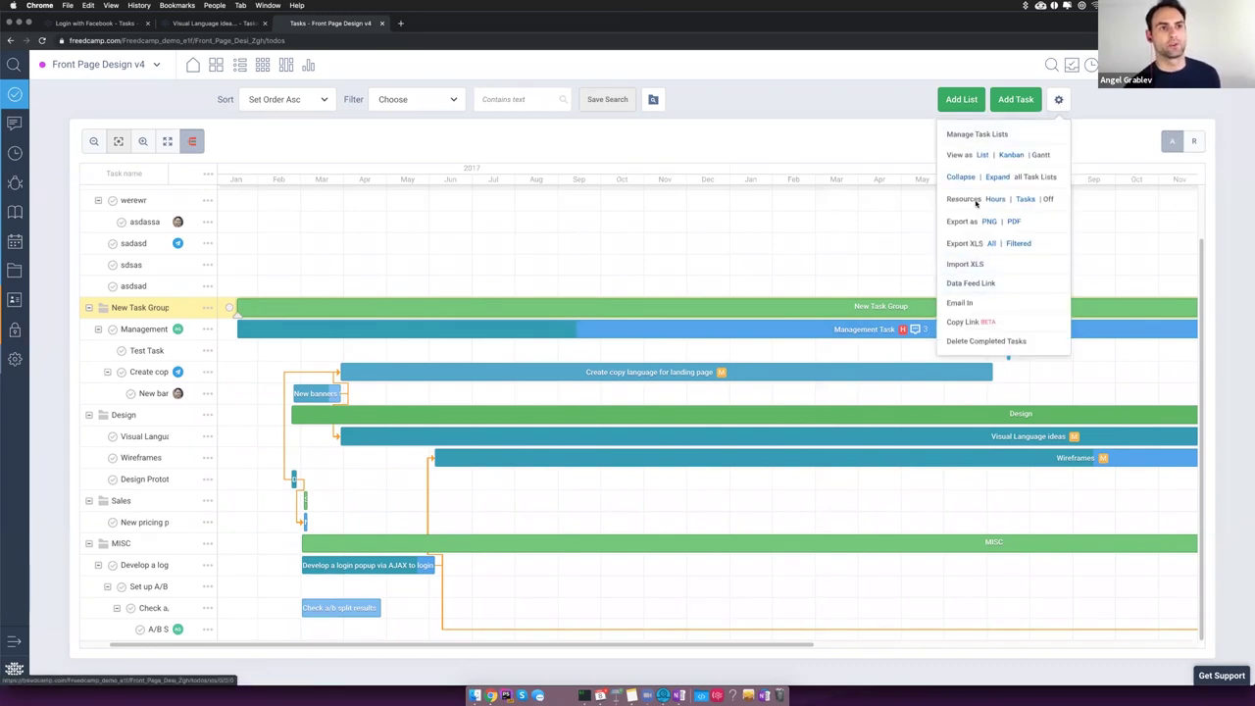
{"action": "left_click", "coordinate": [1024, 199]}
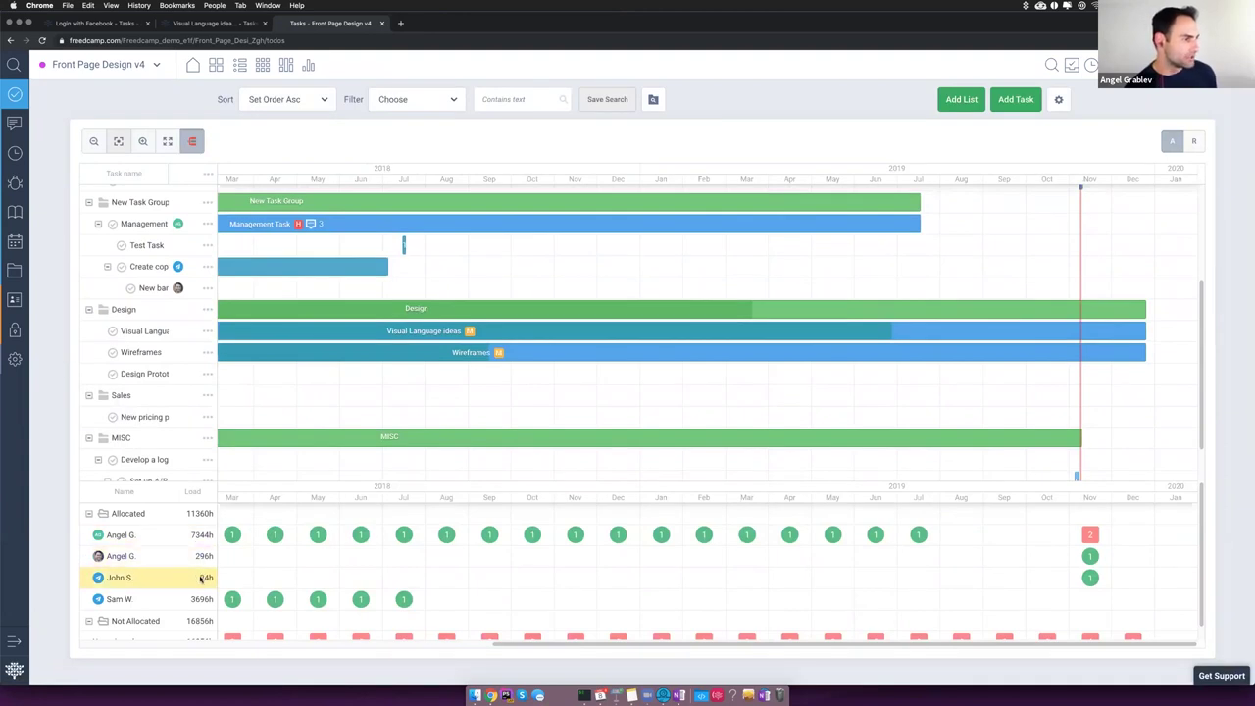
{"action": "scroll", "coordinate": [203, 579], "scroll_direction": "down", "scroll_amount": 1}
{"action": "scroll", "coordinate": [203, 573], "scroll_direction": "up", "scroll_amount": 1}
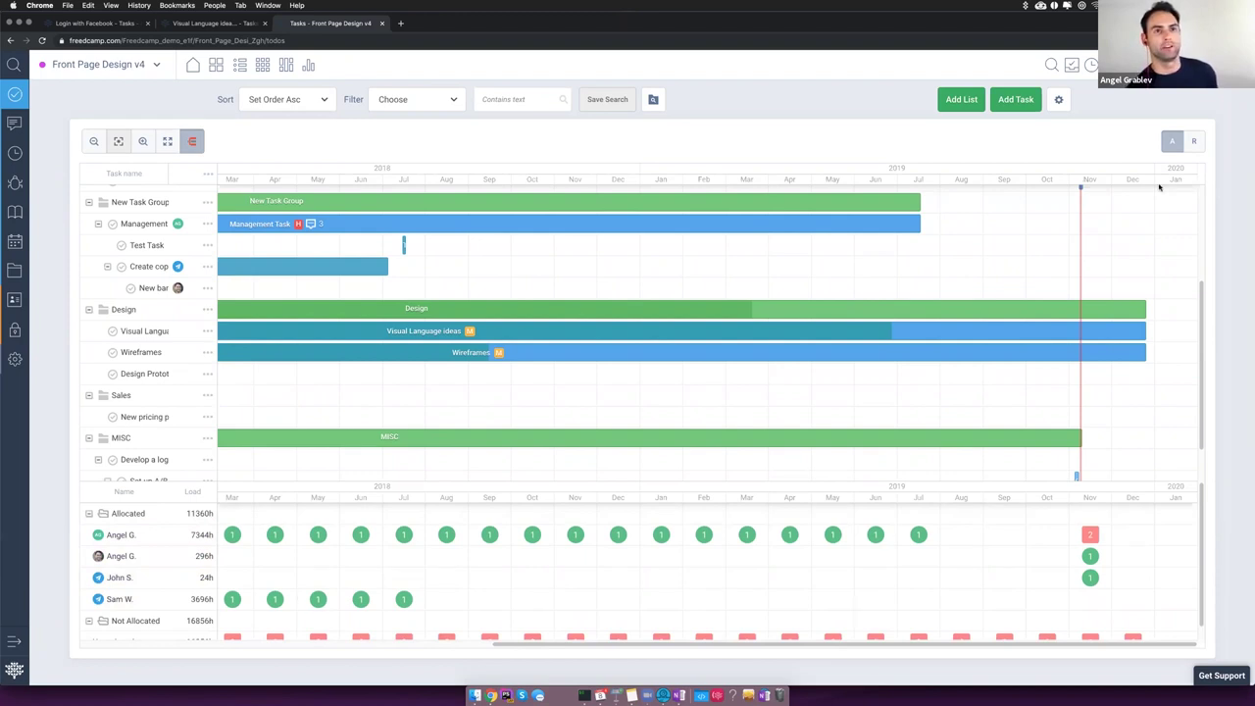
Step: Count resource workload in hours, showing 11360h allocated and 16856h not allocated
{"action": "left_click", "coordinate": [1063, 100]}
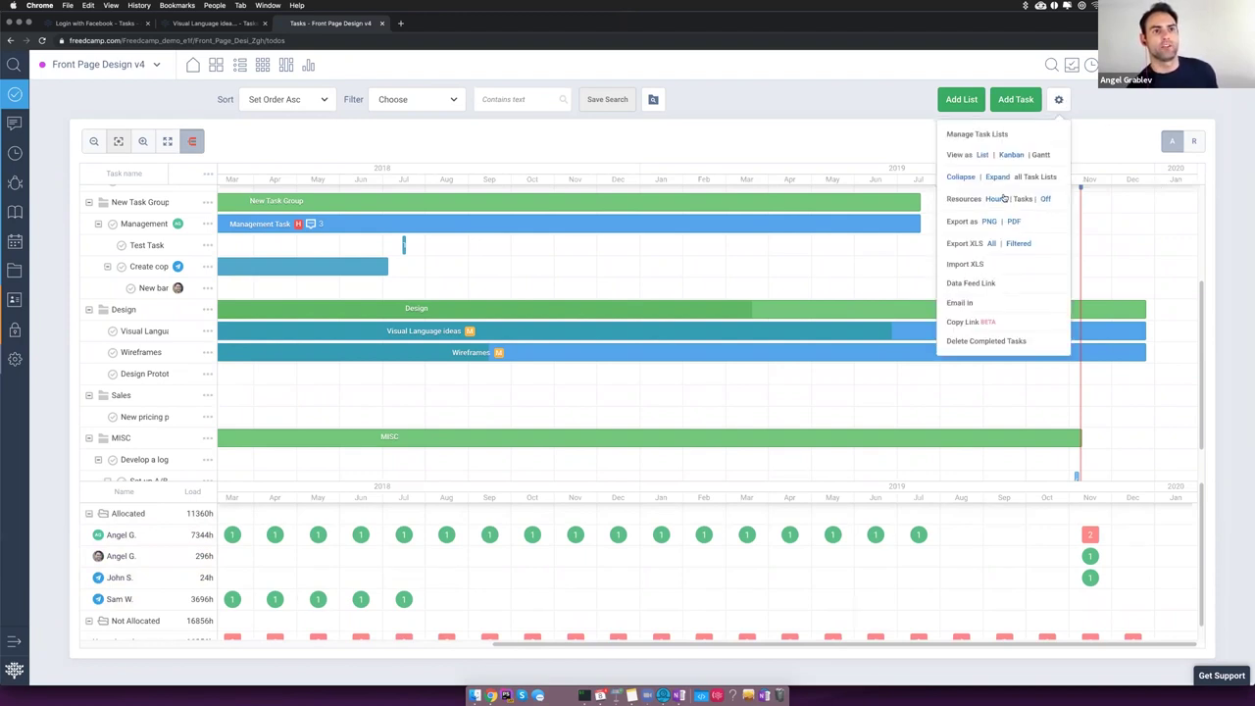
{"action": "left_click", "coordinate": [995, 199]}
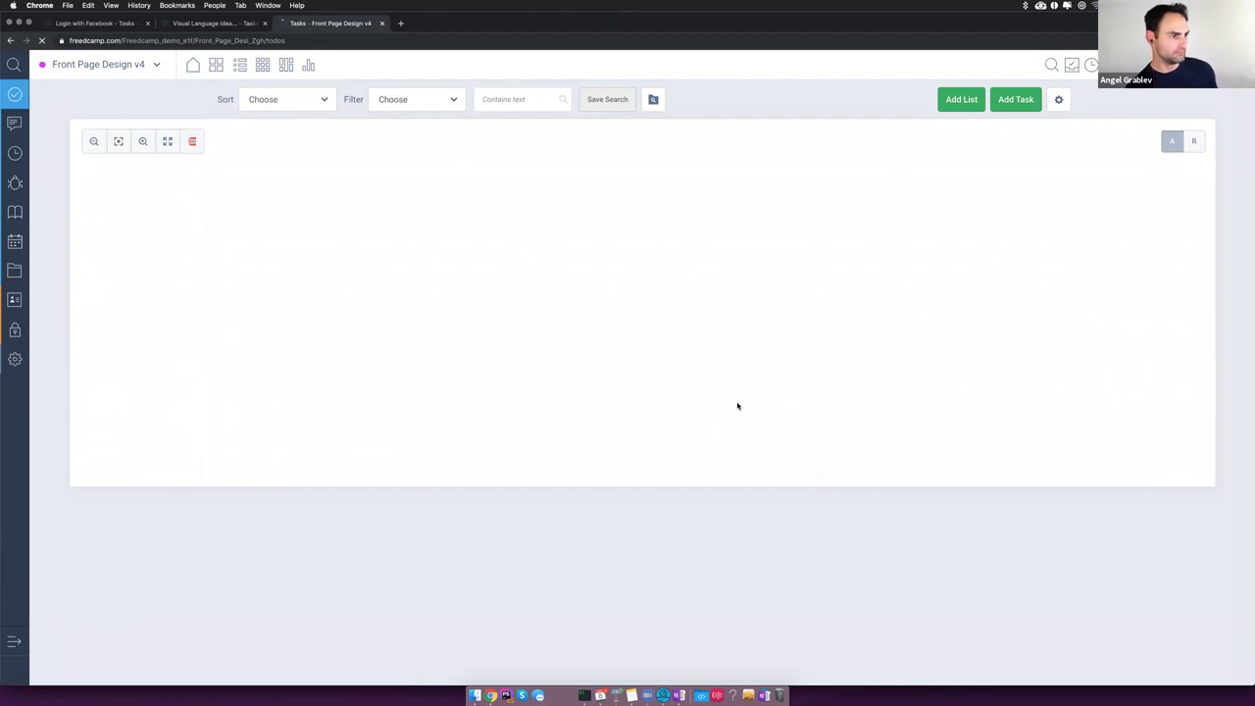
{"action": "scroll", "coordinate": [638, 446], "scroll_direction": "down", "scroll_amount": 3}
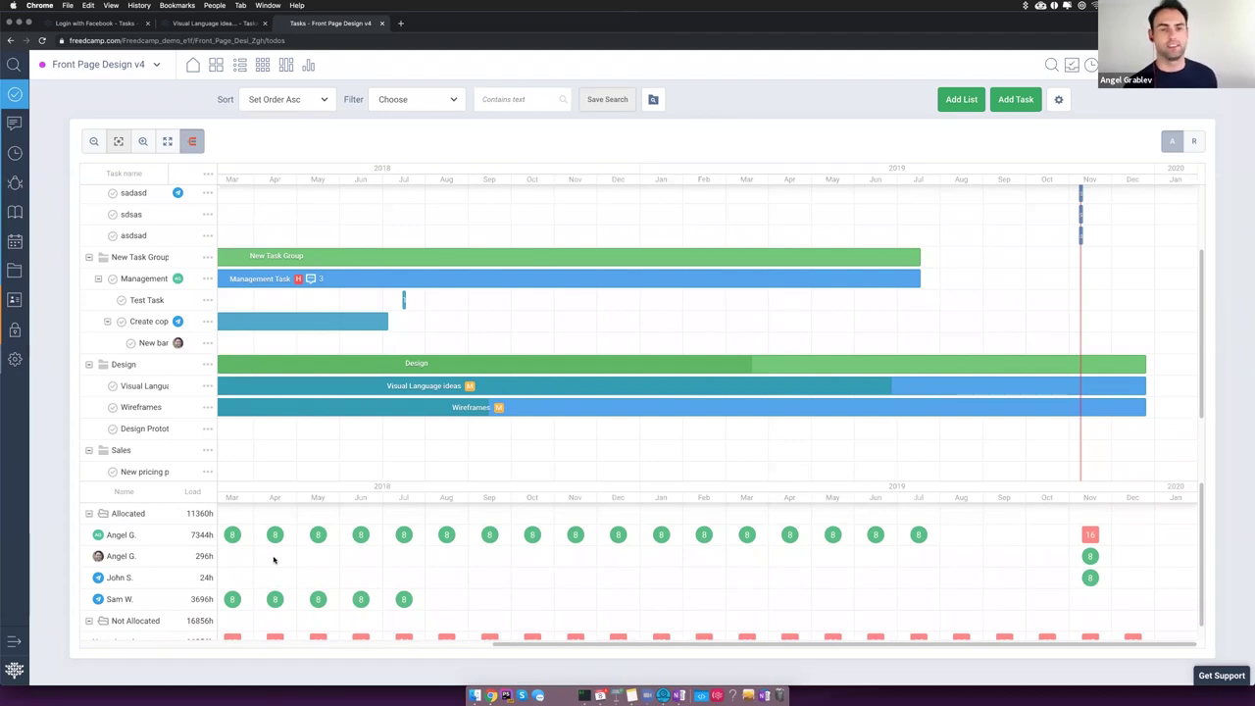
{"action": "scroll", "coordinate": [339, 578], "scroll_direction": "down", "scroll_amount": 1}
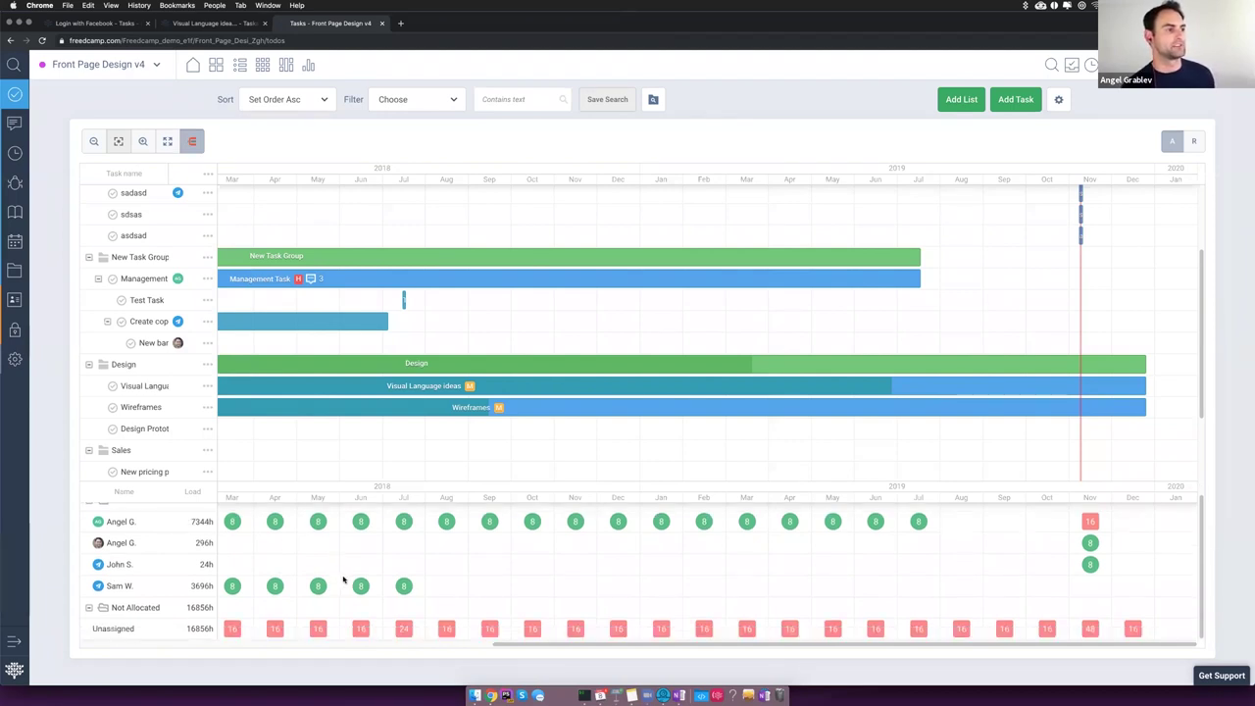
{"action": "scroll", "coordinate": [355, 581], "scroll_direction": "up", "scroll_amount": 1}
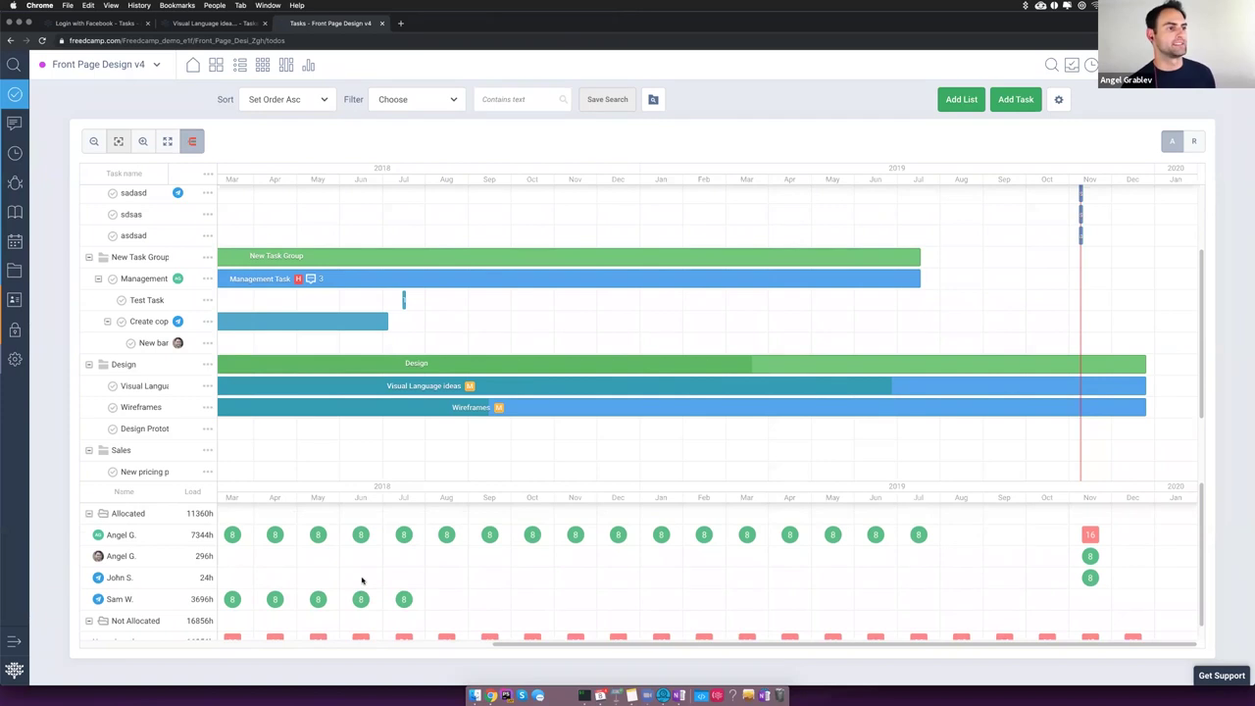
{"action": "scroll", "coordinate": [729, 246], "scroll_direction": "up", "scroll_amount": 3}
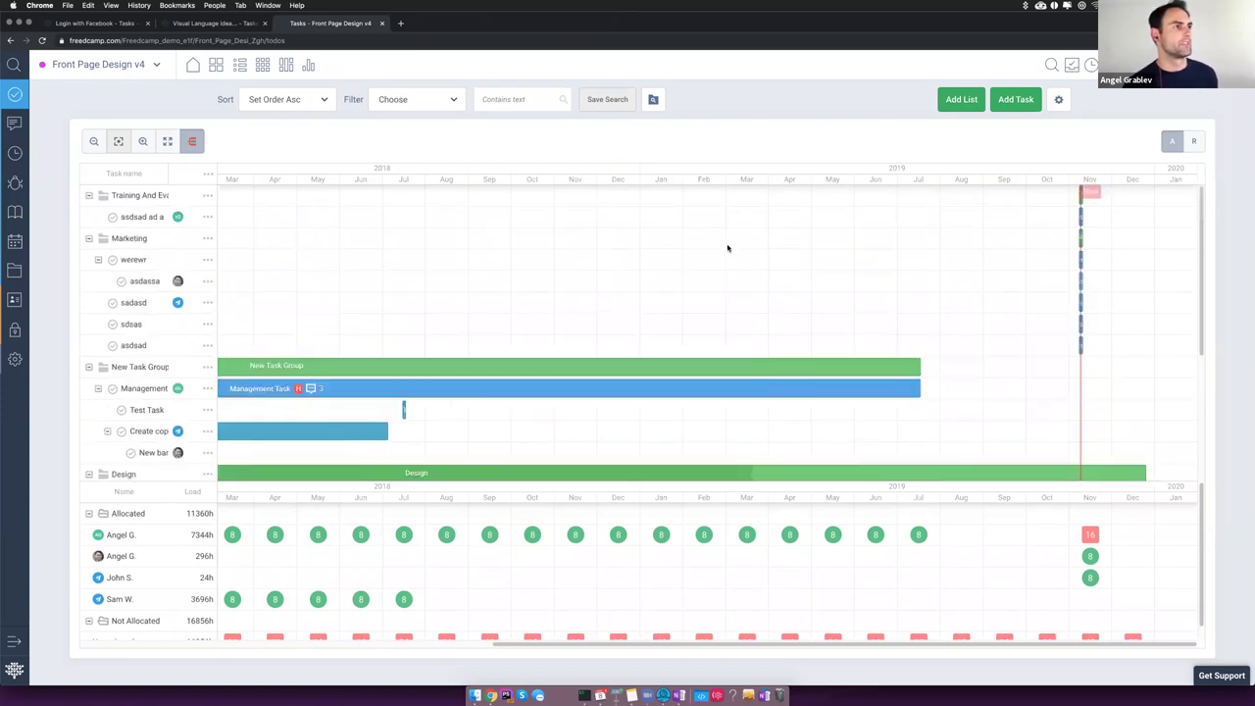
{"action": "left_click", "coordinate": [1059, 100]}
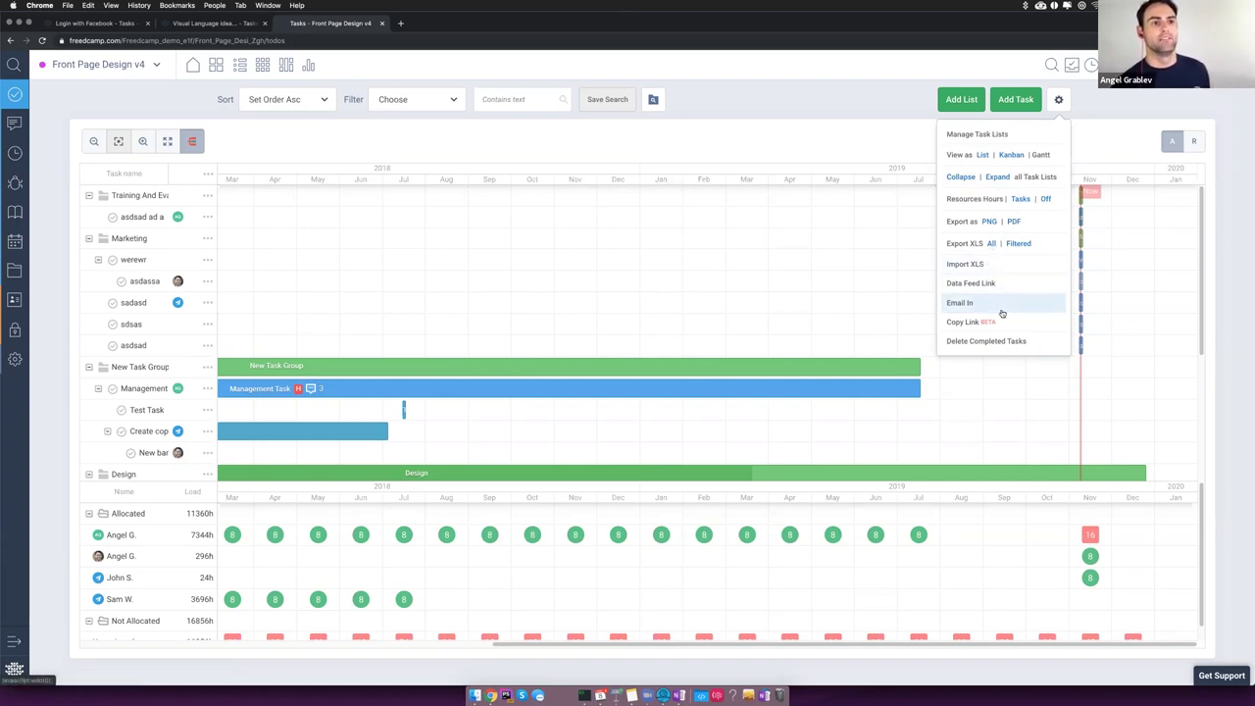
{"action": "left_click", "coordinate": [927, 149]}
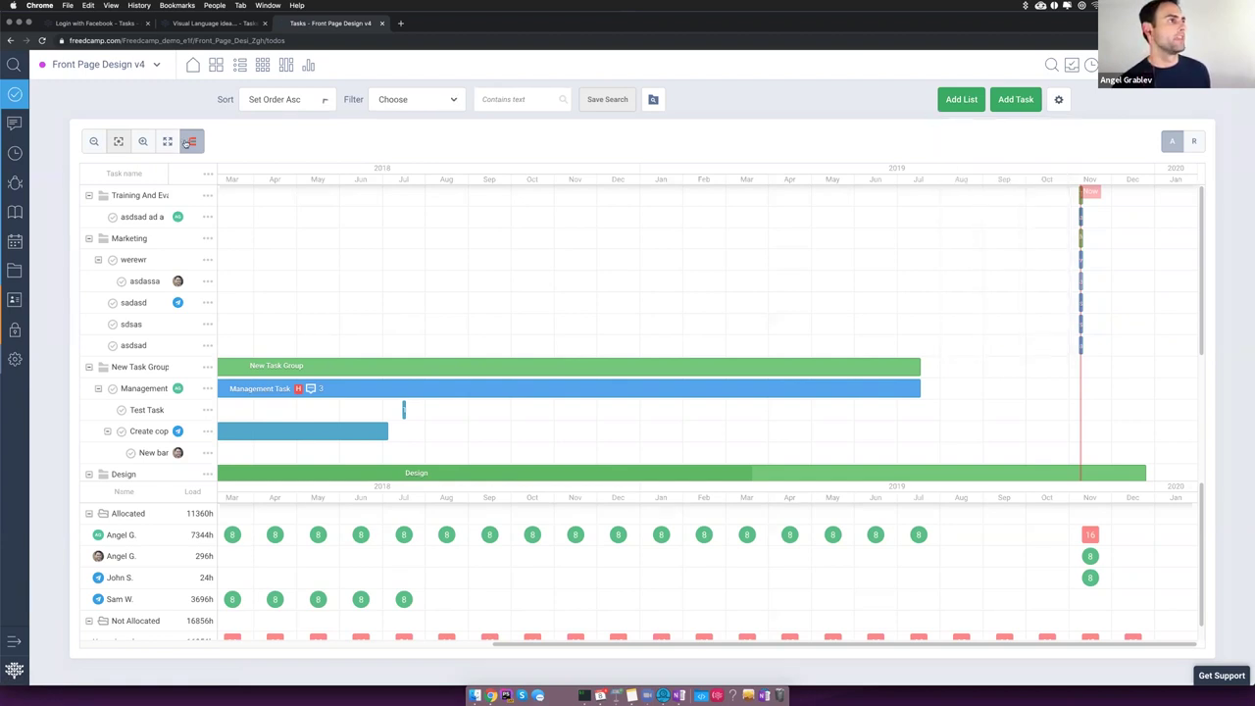
Step: Switch to List view, then open and close the Training And Evangelism list's options
{"action": "left_click", "coordinate": [1059, 99]}
{"action": "left_click", "coordinate": [984, 155]}
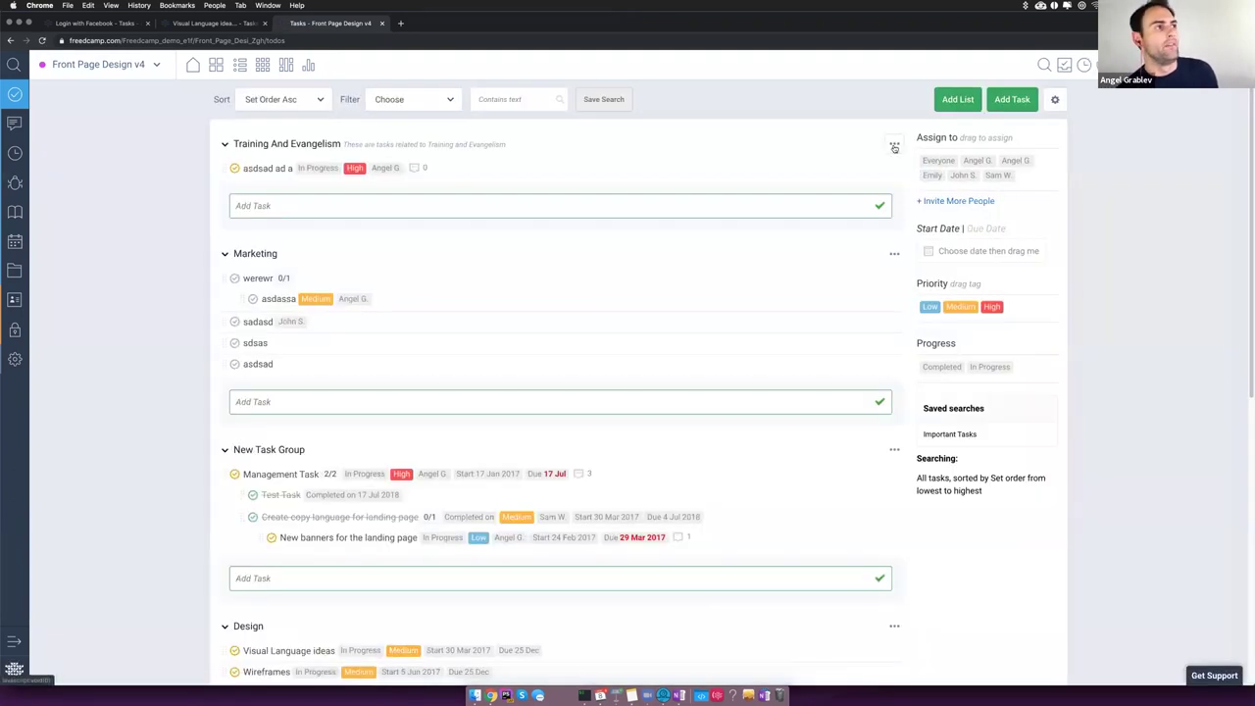
{"action": "left_click", "coordinate": [894, 148]}
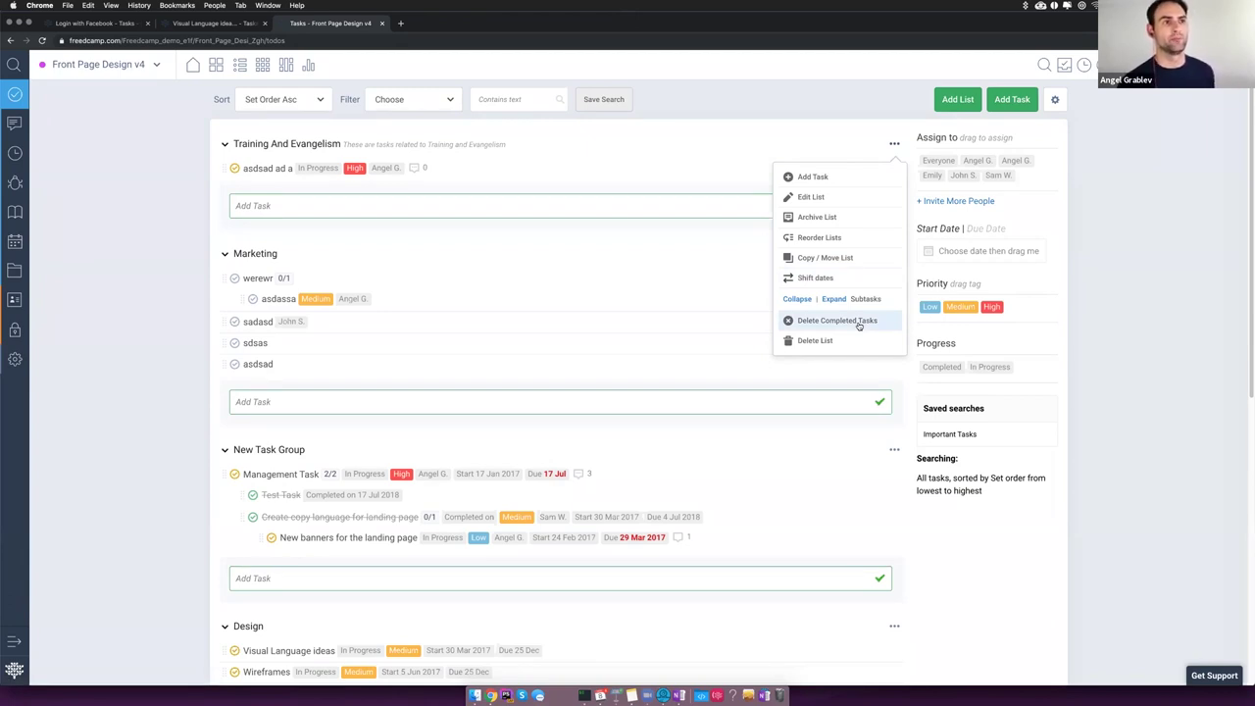
{"action": "left_click", "coordinate": [442, 29]}
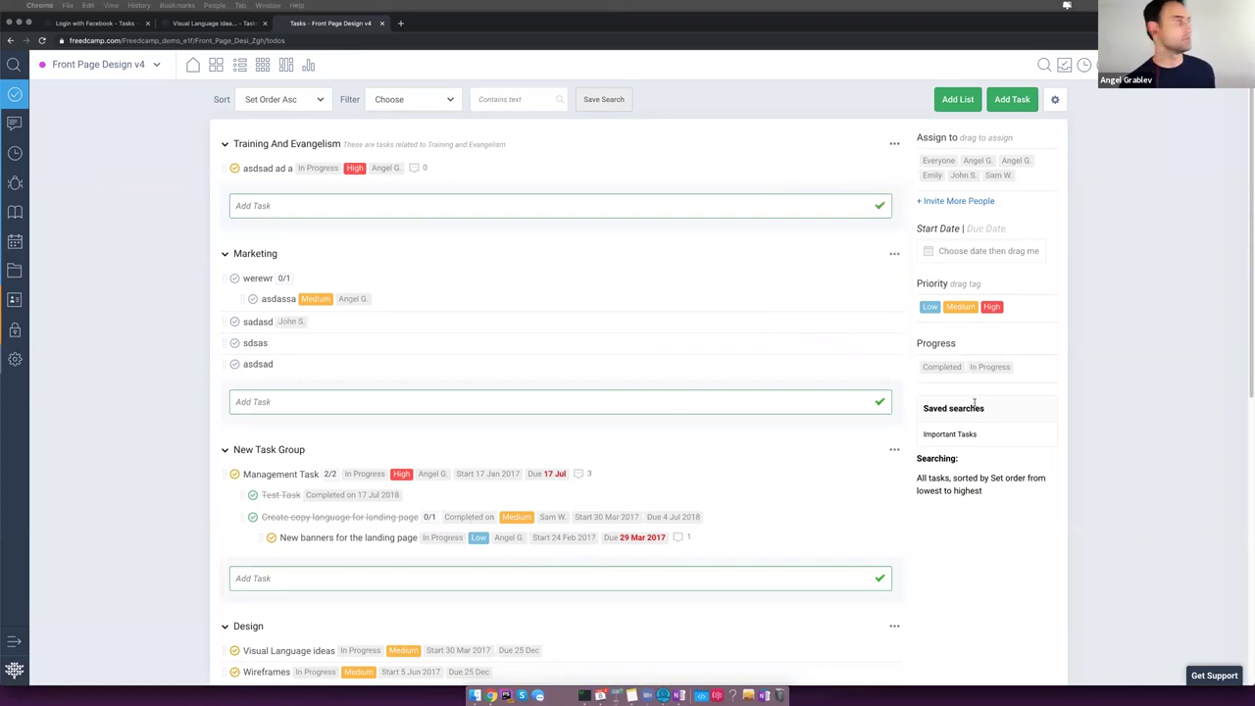
{"action": "left_click", "coordinate": [661, 690]}
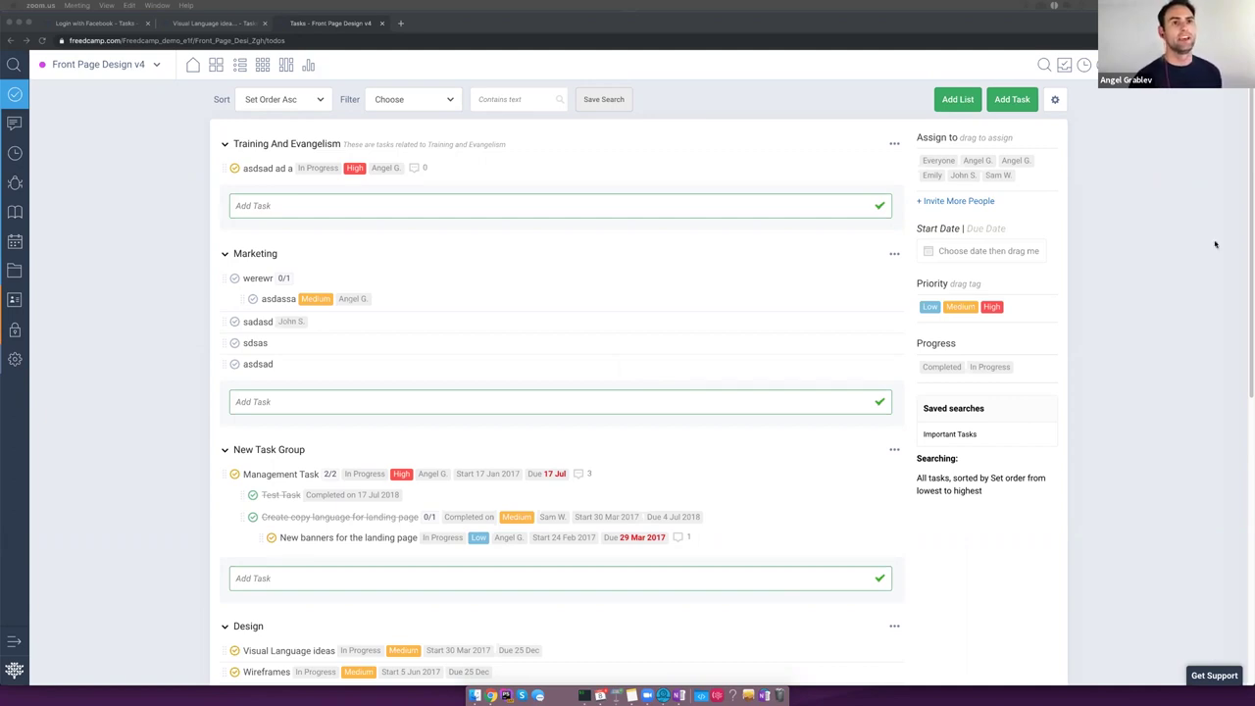
Step: Filter tasks to Date Created: Last Month, replacing the Completed last-week filter first chosen
{"action": "left_click", "coordinate": [399, 101]}
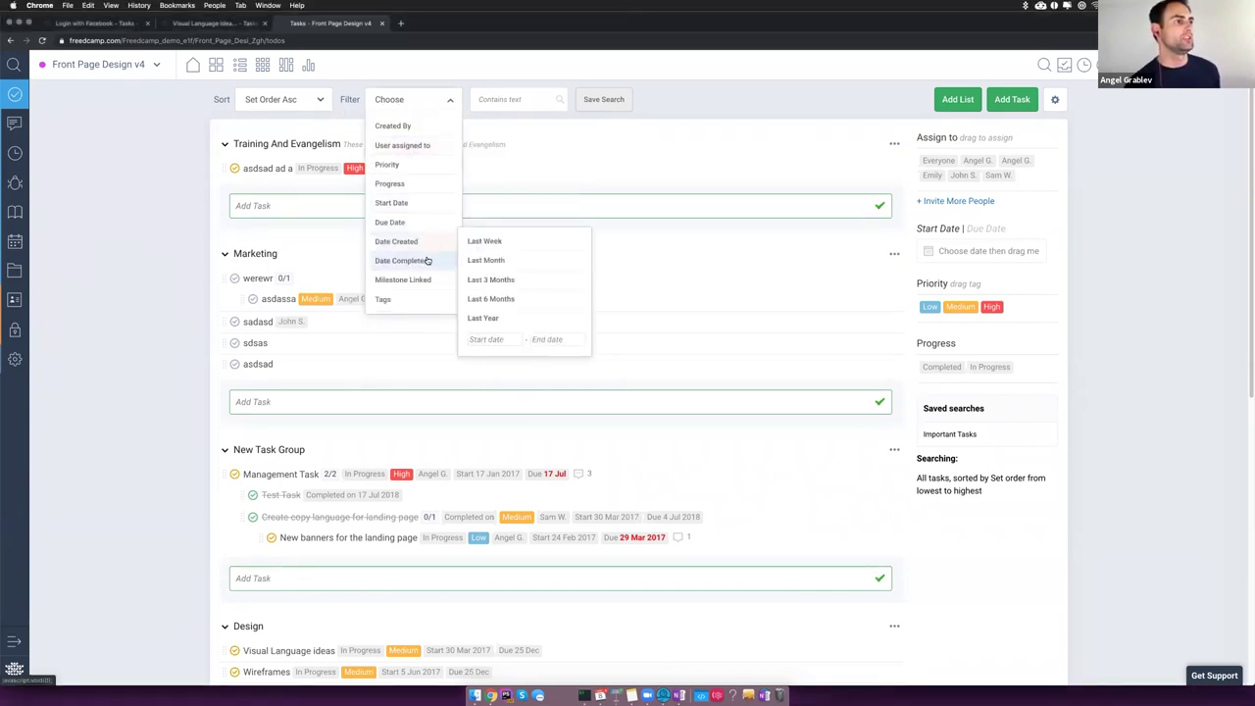
{"action": "mouse_move", "coordinate": [428, 262]}
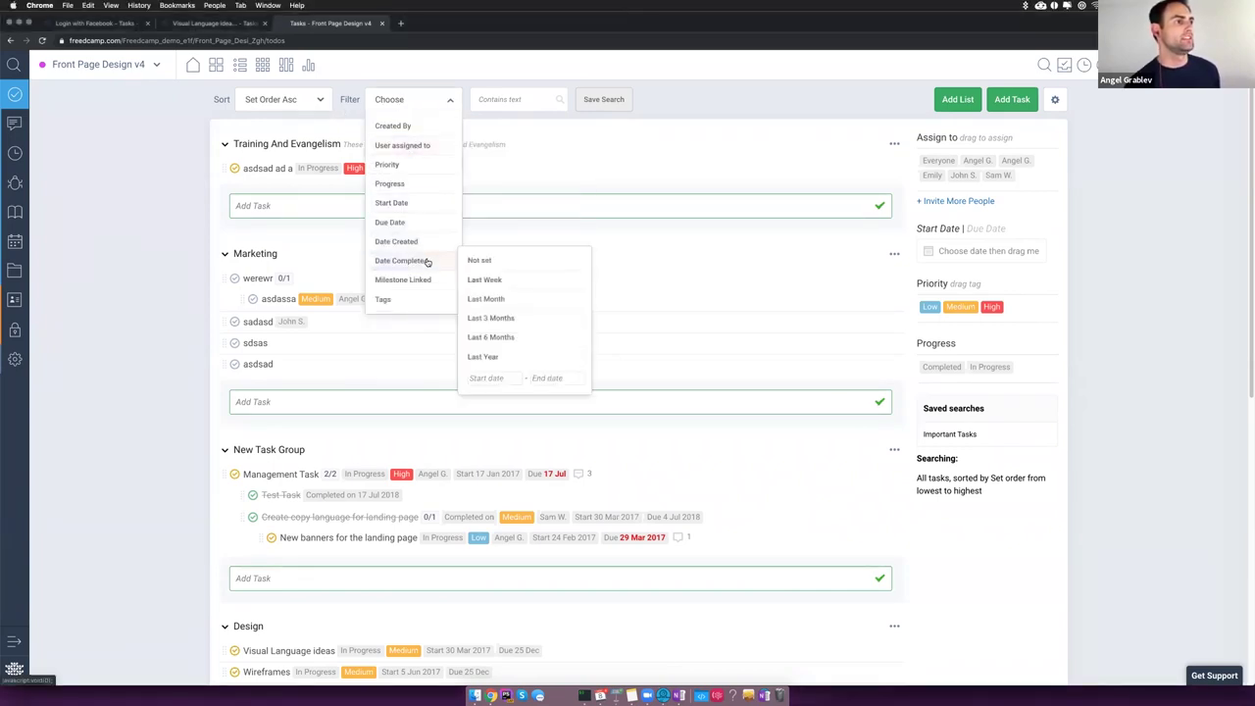
{"action": "left_click", "coordinate": [499, 282]}
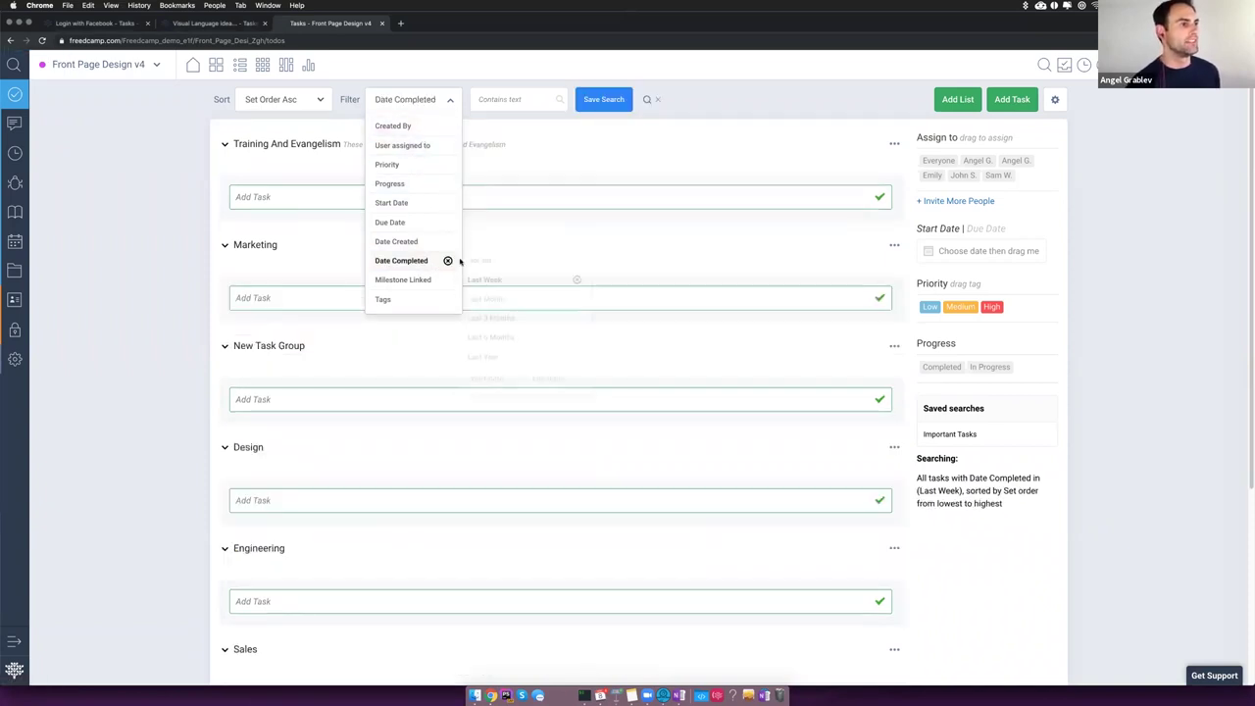
{"action": "left_click", "coordinate": [439, 242]}
{"action": "left_click", "coordinate": [485, 262]}
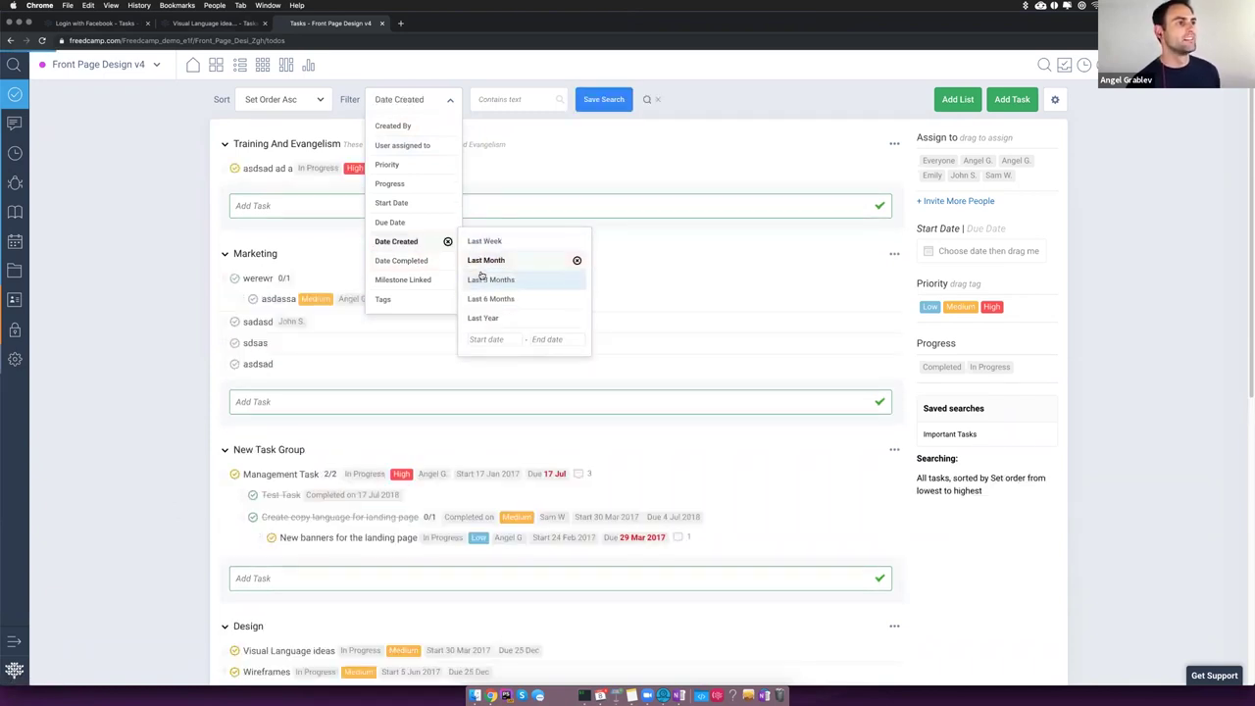
{"action": "left_click", "coordinate": [819, 87]}
{"action": "left_click", "coordinate": [1057, 100]}
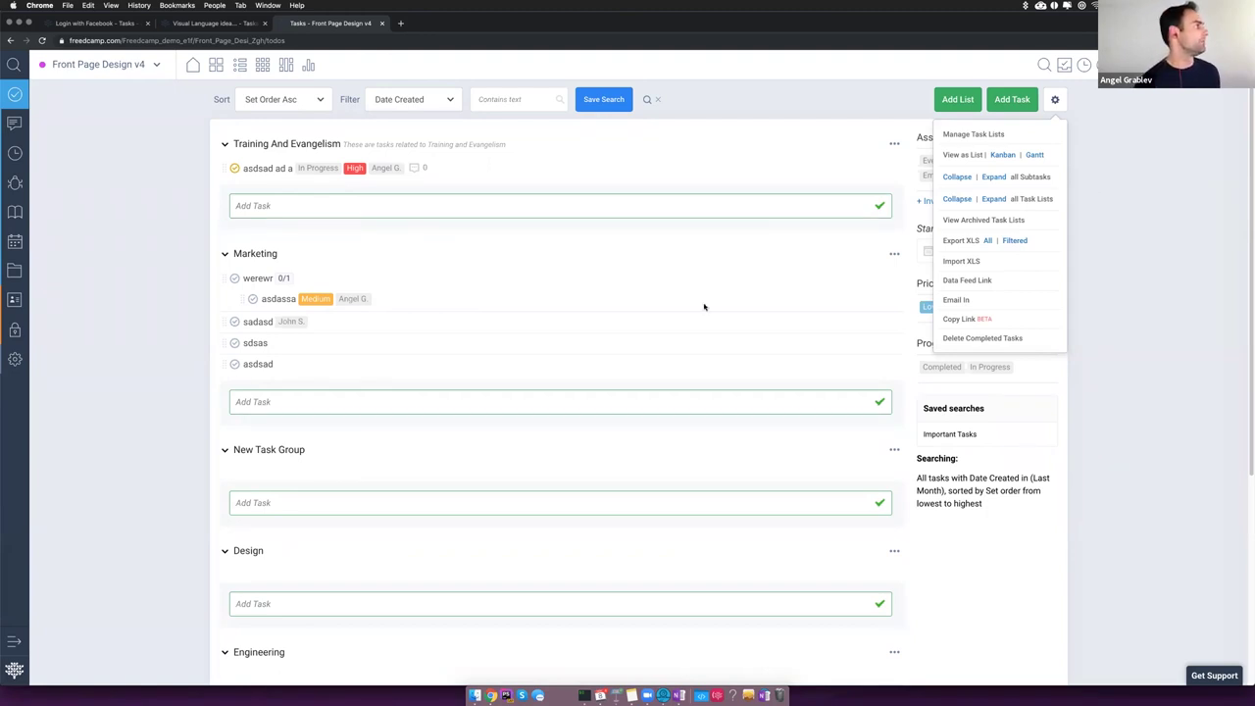
{"action": "left_click", "coordinate": [142, 217]}
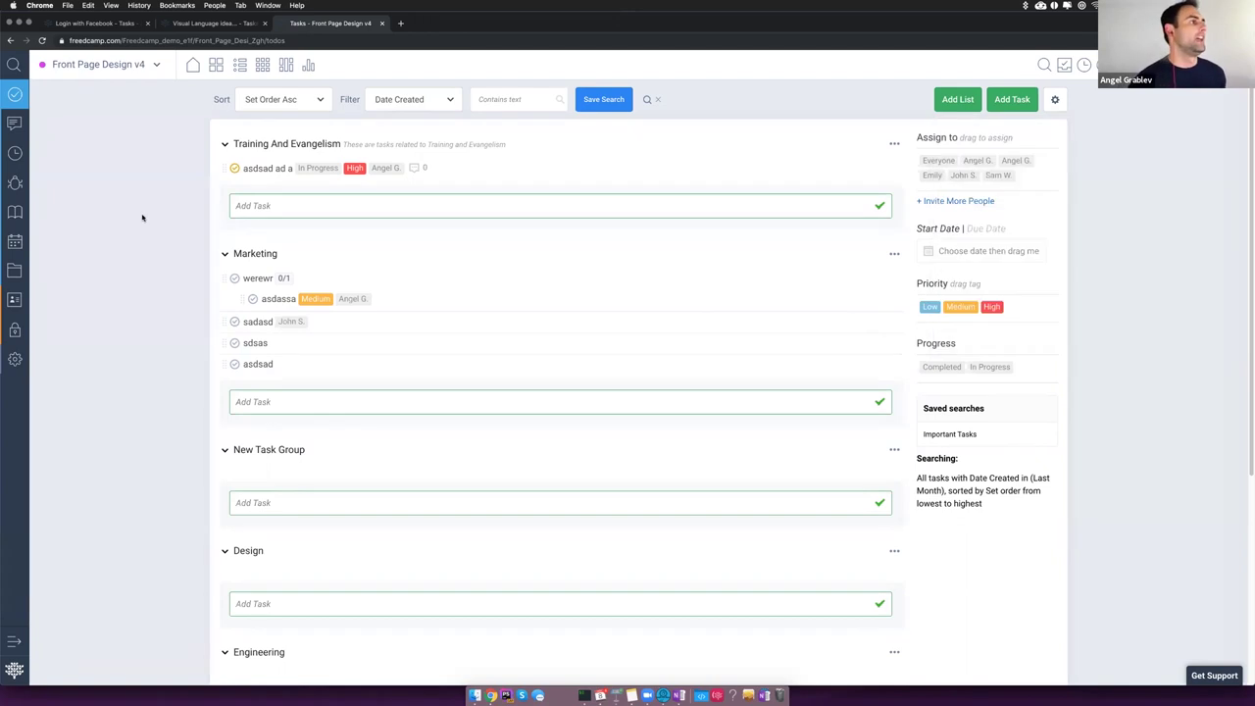